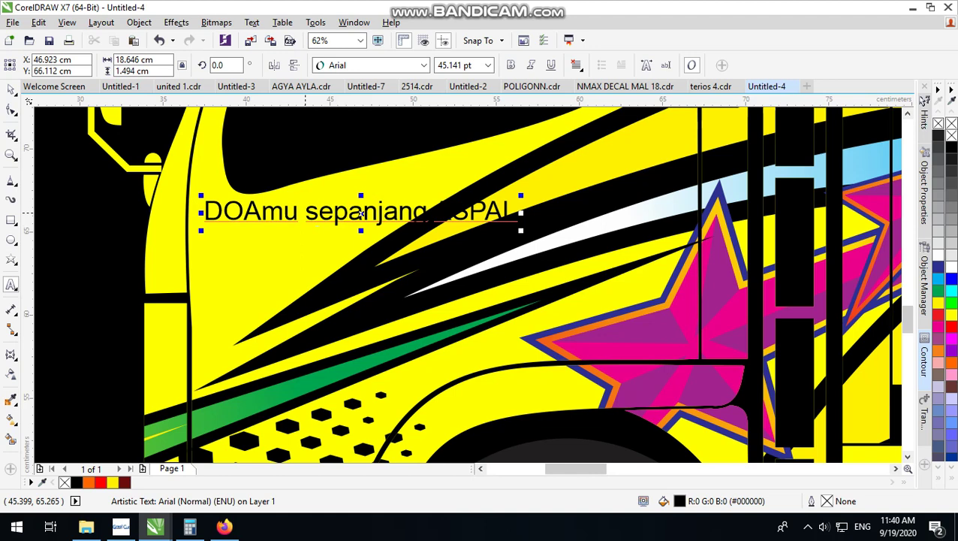
- Break the slogan onto three lines reading "DOAmu", "sepanjang" and "ASPAL", and remove the space before "sepanjang"
key(Return)
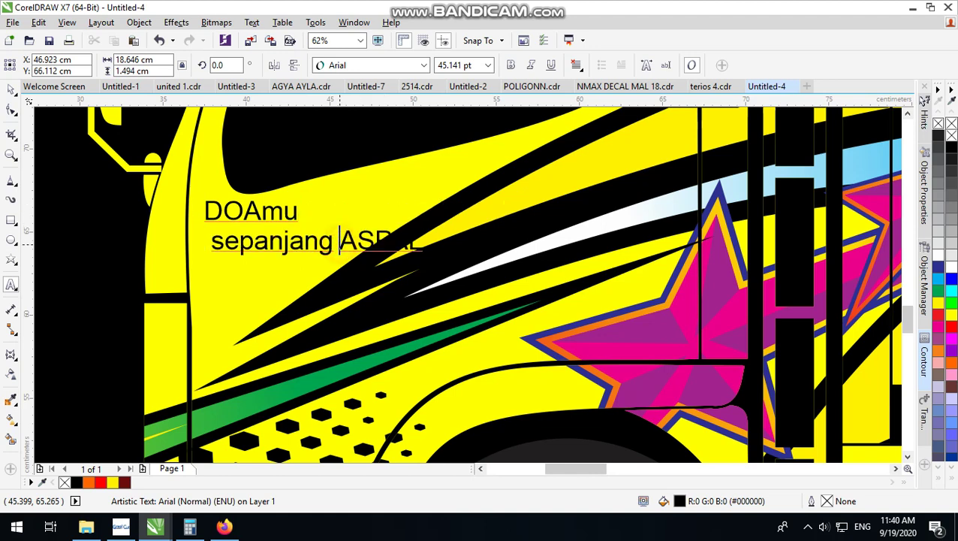
key(Return)
click(209, 239)
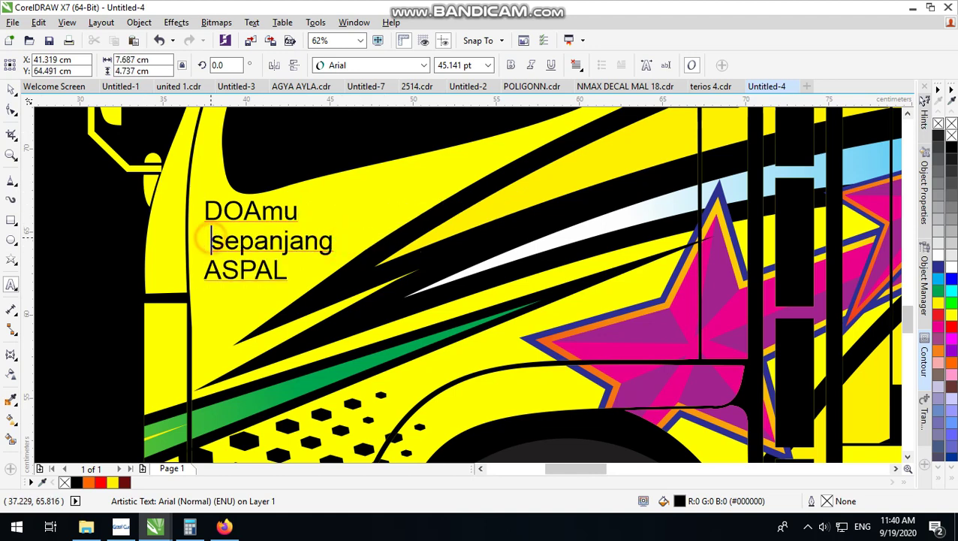
key(BackSpace)
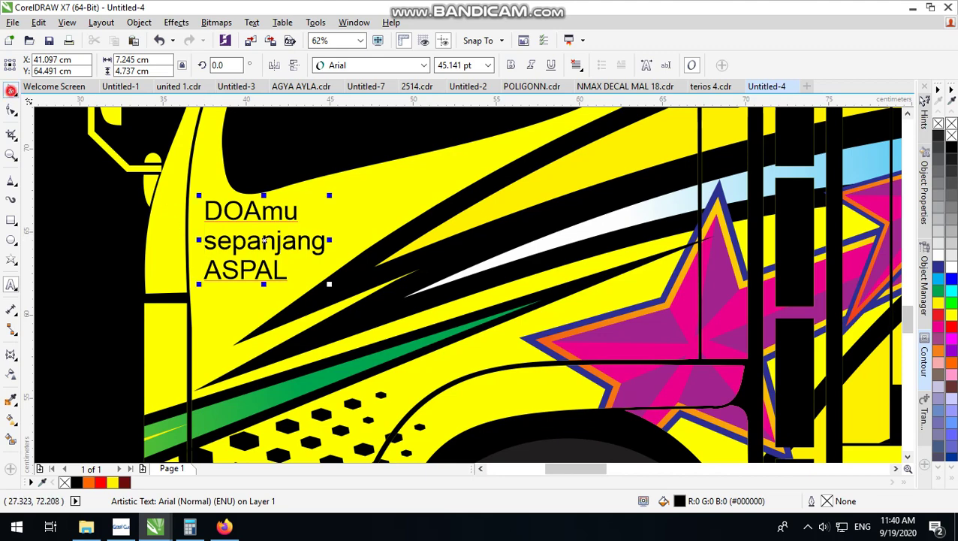
- Enlarge the three-line slogan to about 12.75 by 8.34 cm and shift it slightly on the truck's cab door
scroll(285, 248, down, 2)
scroll(285, 249, up, 1)
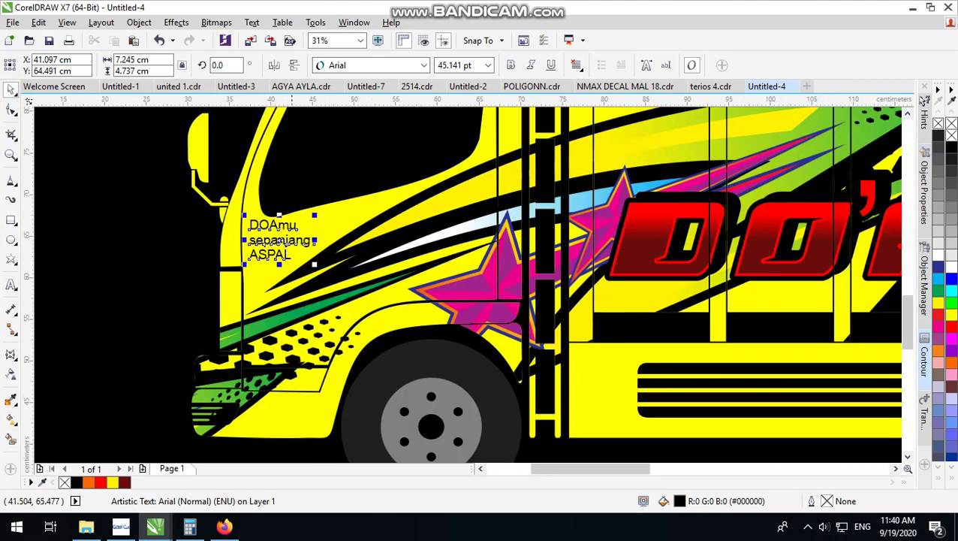
drag(315, 264, 361, 321)
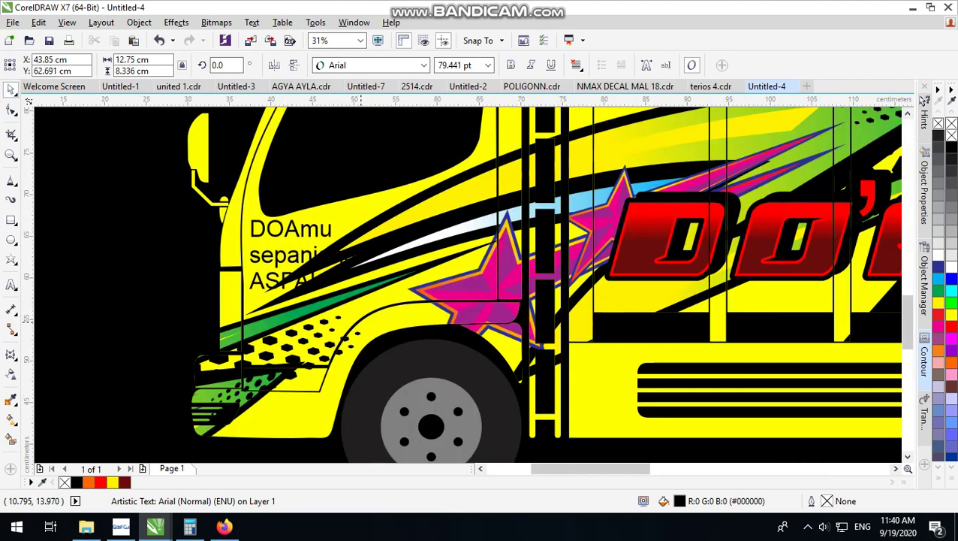
scroll(304, 238, up, 2)
scroll(263, 214, up, 1)
drag(260, 213, 293, 215)
scroll(293, 215, down, 2)
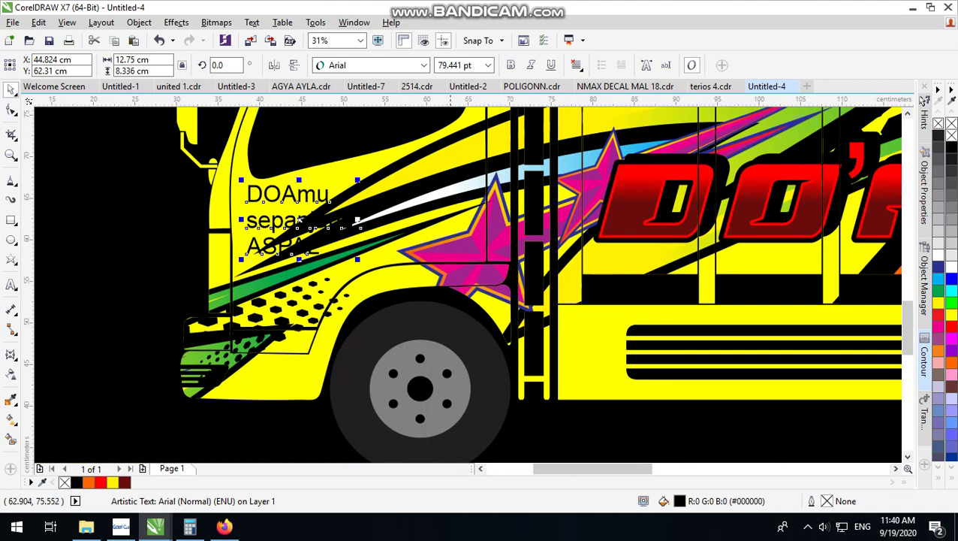
scroll(303, 270, up, 1)
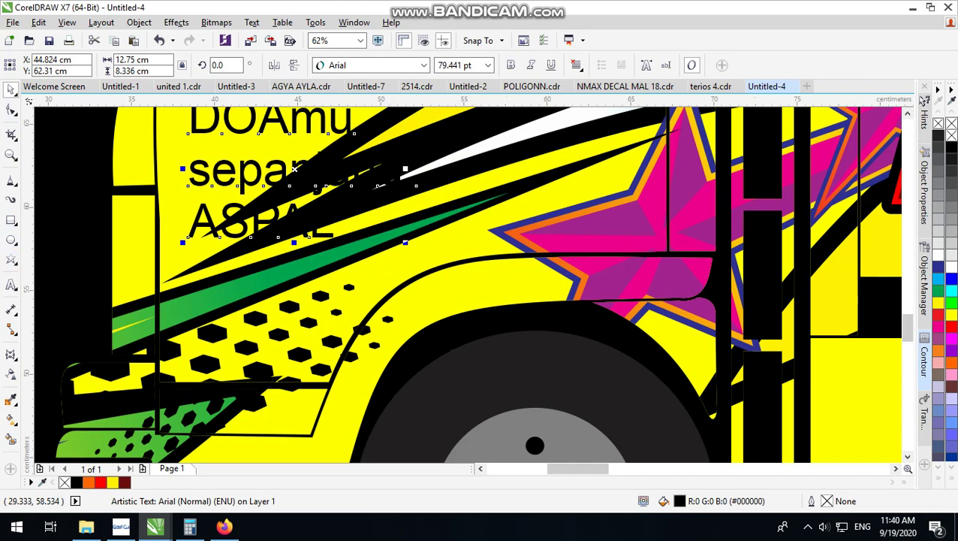
click(11, 284)
scroll(403, 291, down, 1)
scroll(404, 290, up, 1)
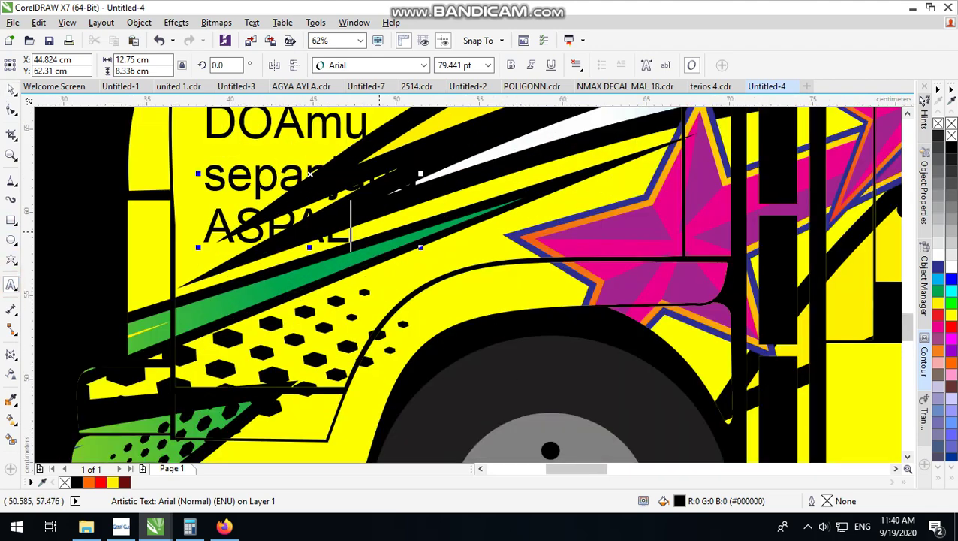
scroll(351, 225, down, 1)
scroll(352, 225, up, 1)
scroll(351, 225, down, 1)
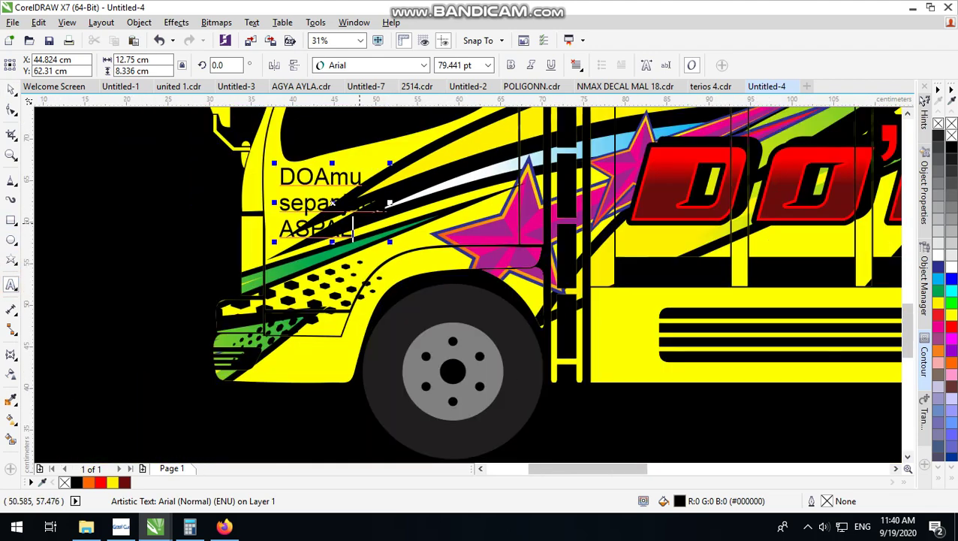
scroll(381, 171, up, 1)
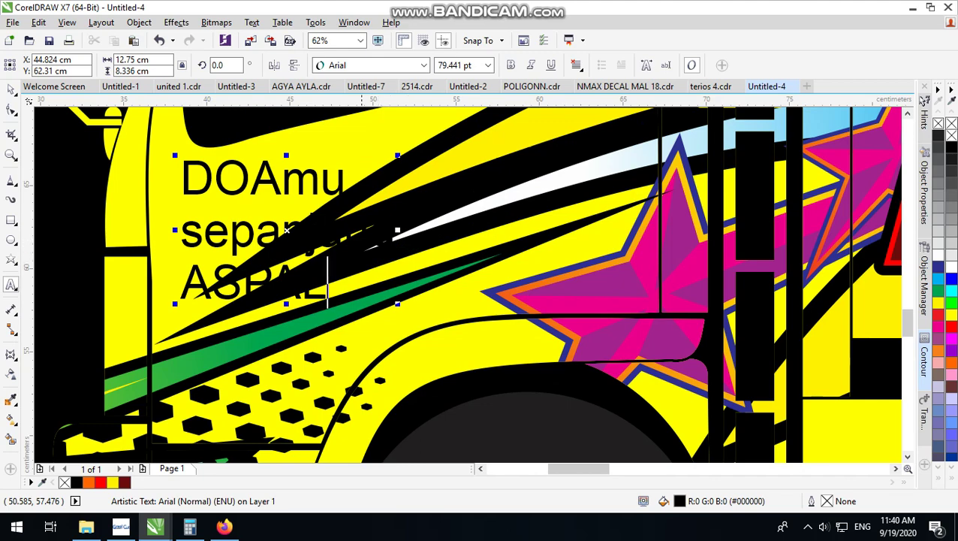
scroll(263, 248, down, 2)
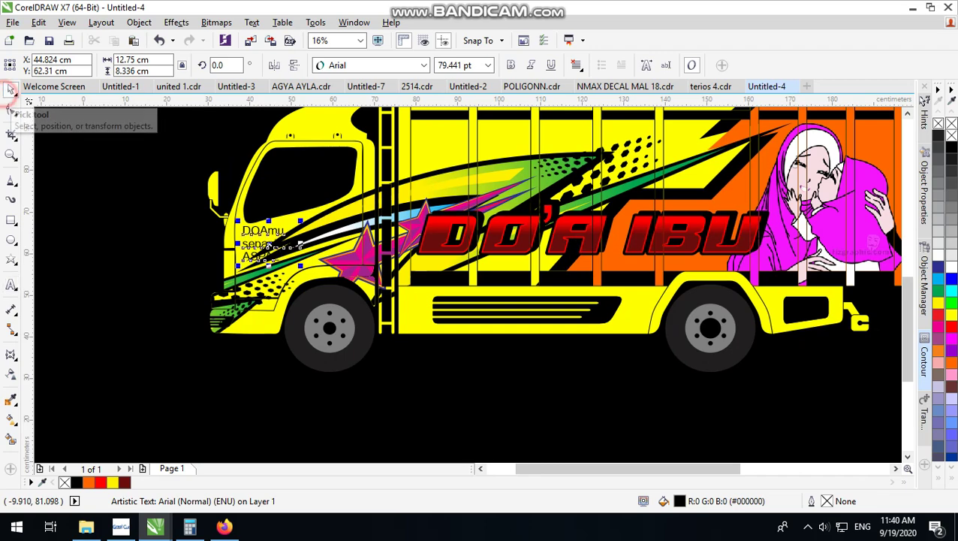
- Set the slogan's font to sd prostreet
scroll(336, 189, up, 2)
click(423, 66)
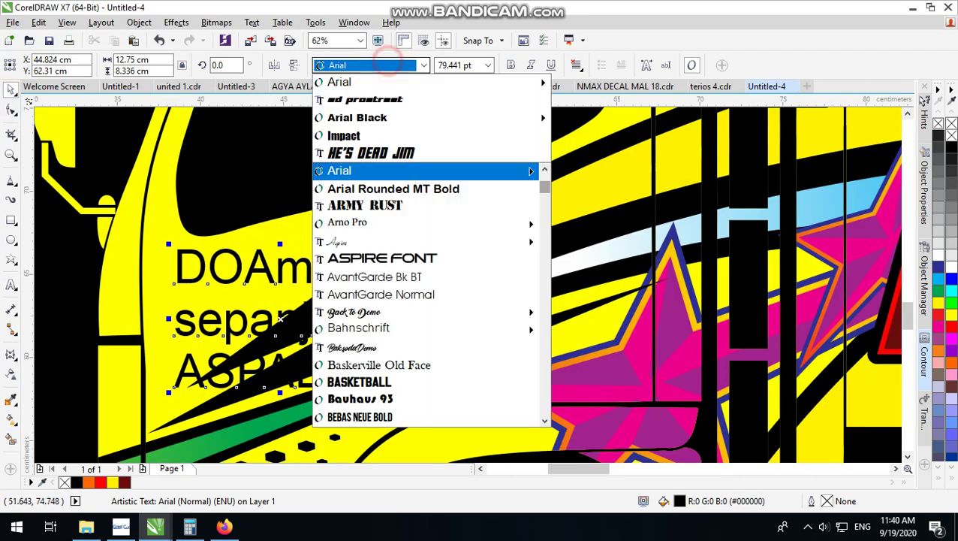
click(387, 98)
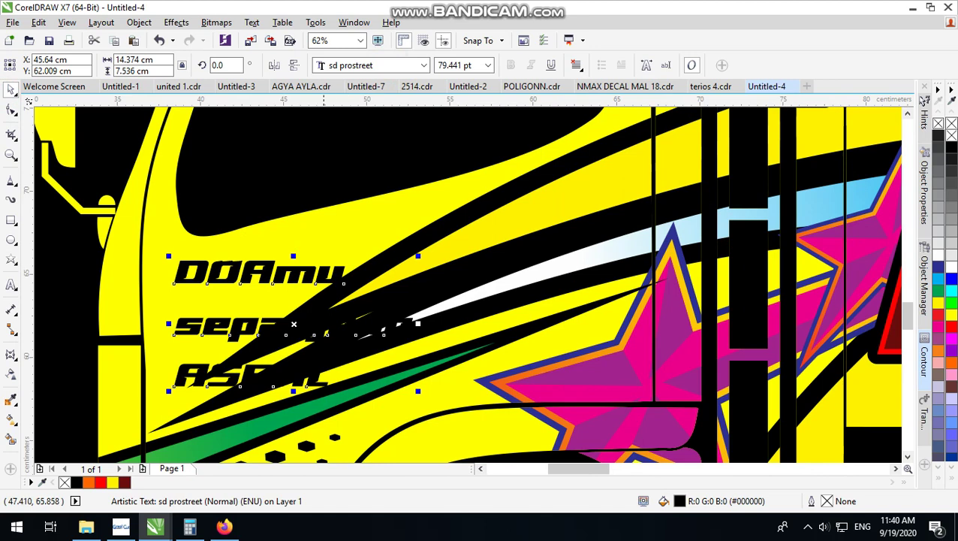
- Tighten the slogan's line spacing to make the block about 5.87 cm high, and nudge it toward the front of the door
click(11, 110)
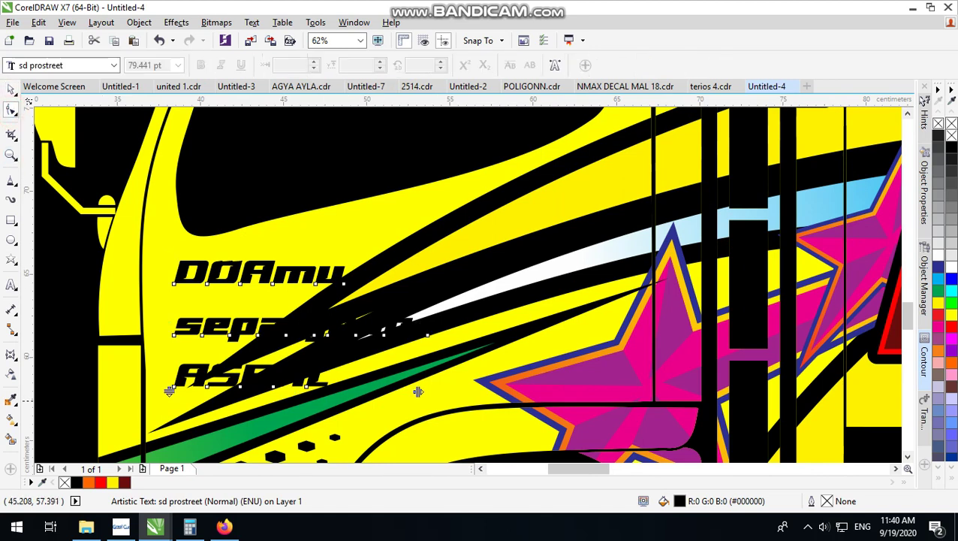
drag(170, 391, 170, 362)
click(11, 89)
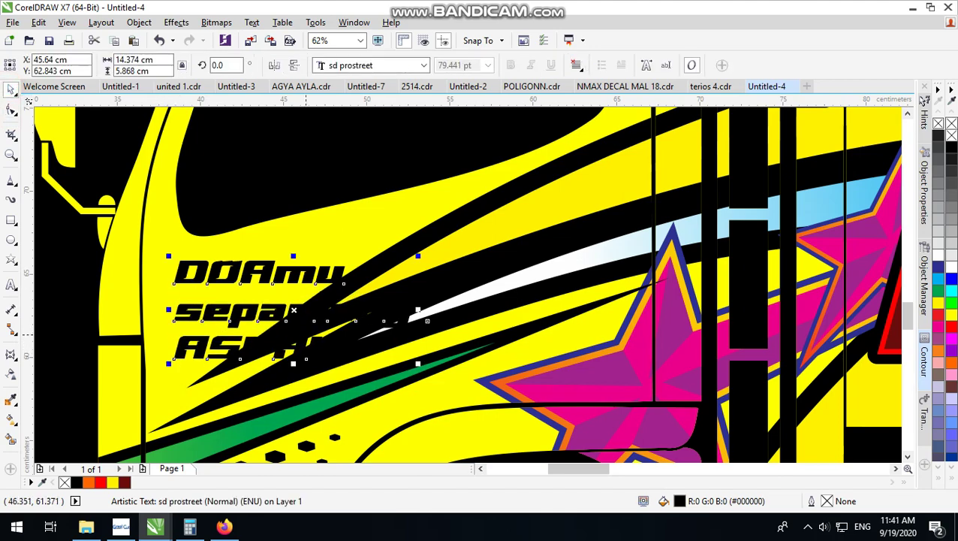
scroll(306, 334, down, 1)
click(305, 302)
drag(305, 302, 298, 299)
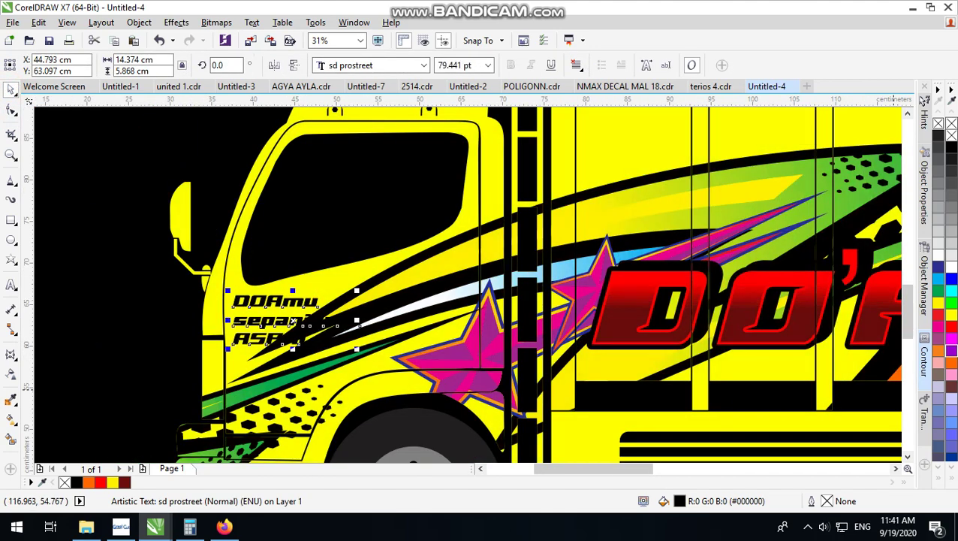
- Fill the slogan with cyan, add a one-step 0.353 cm outside contour, and shift it slightly toward the rear of the cab
click(952, 290)
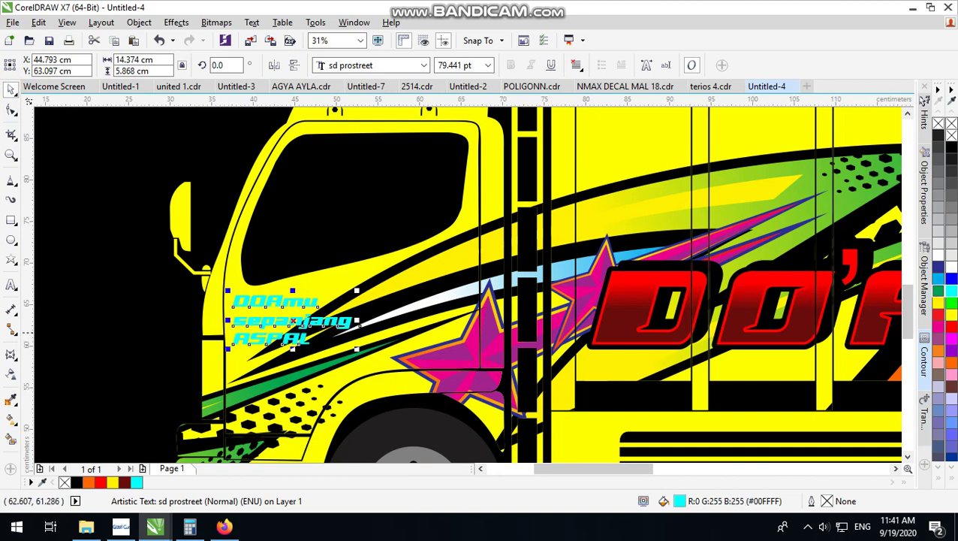
click(923, 367)
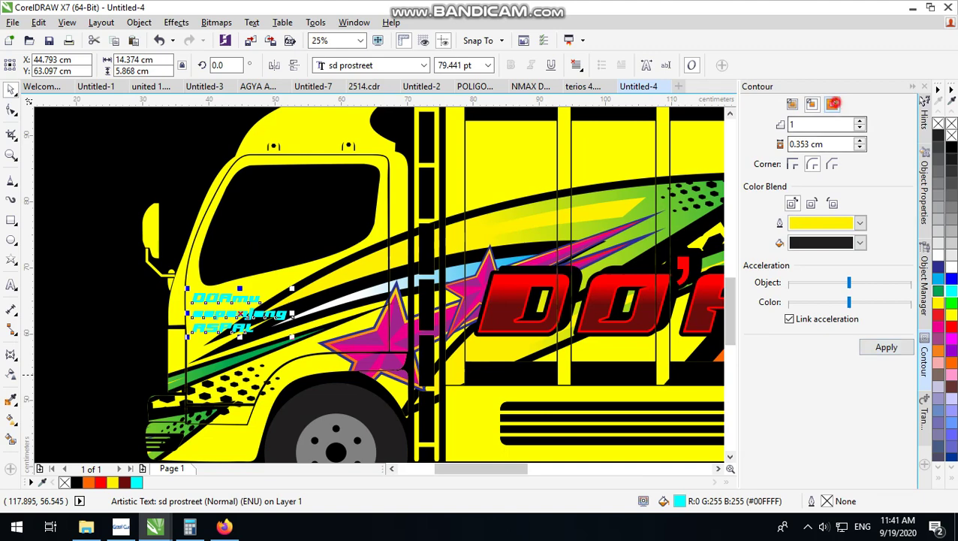
click(886, 347)
scroll(268, 335, up, 1)
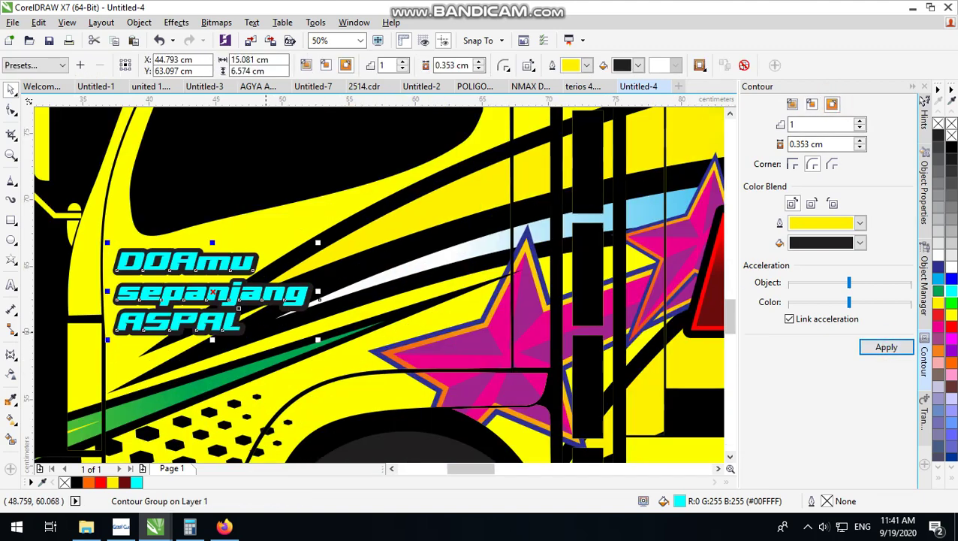
drag(224, 267, 235, 267)
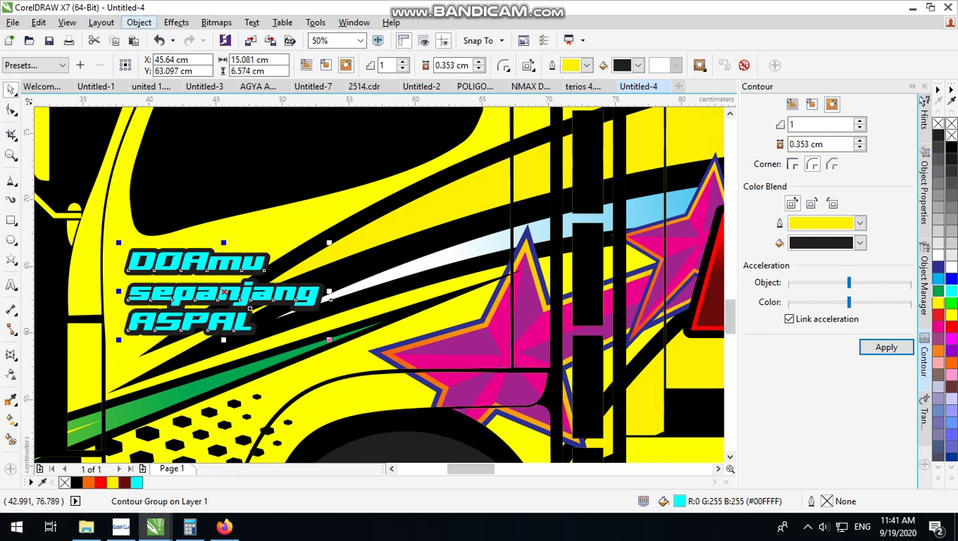
- Break the contour apart from the slogan and fill the separated outline shape with black
click(139, 23)
click(197, 233)
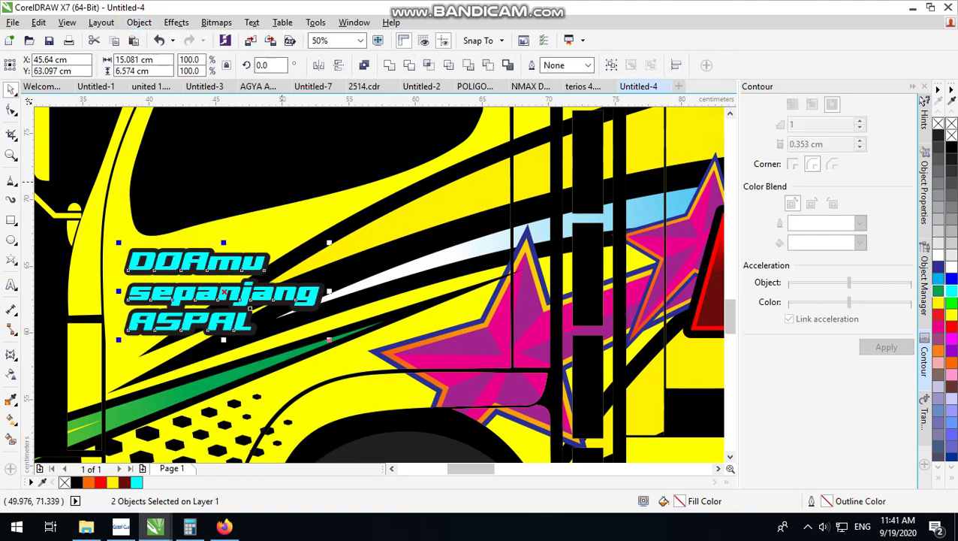
scroll(99, 231, down, 2)
click(99, 231)
scroll(308, 248, up, 6)
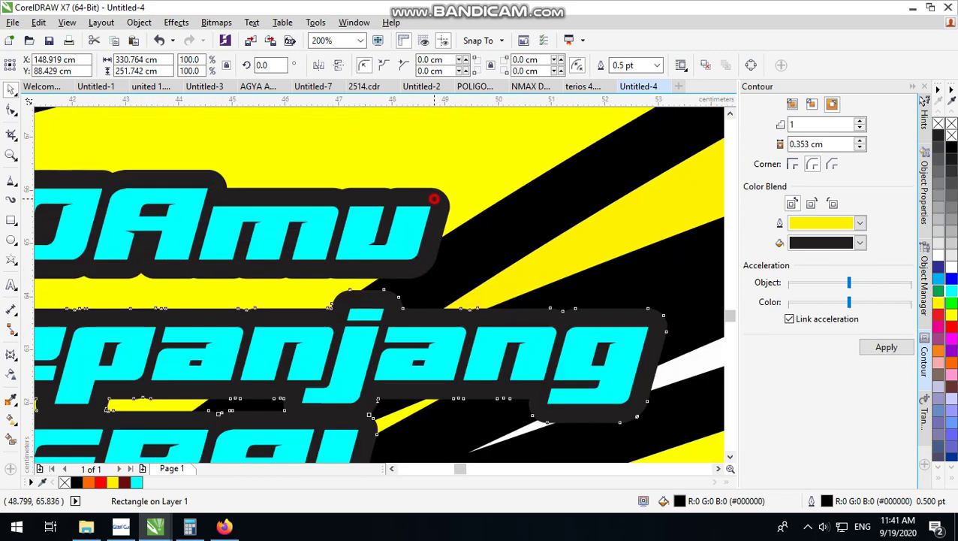
click(434, 198)
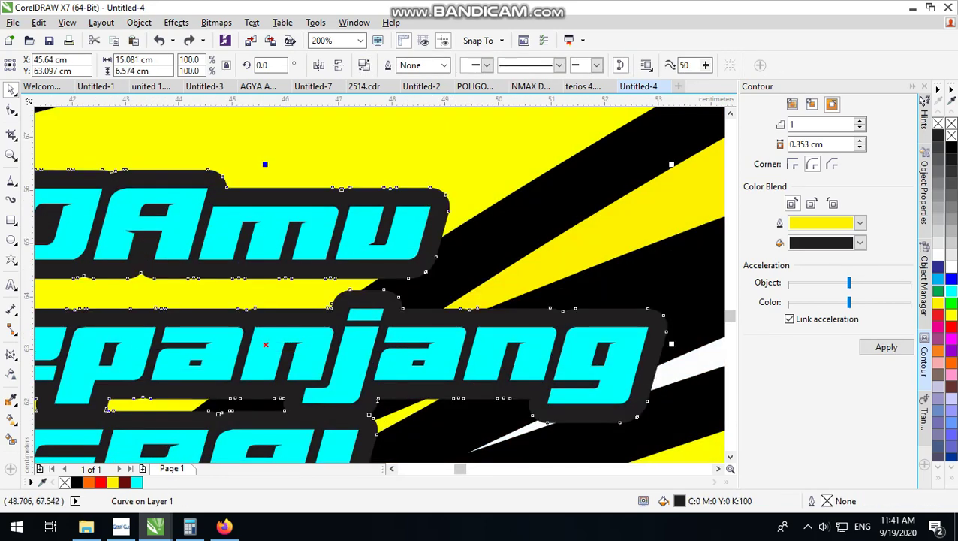
click(952, 147)
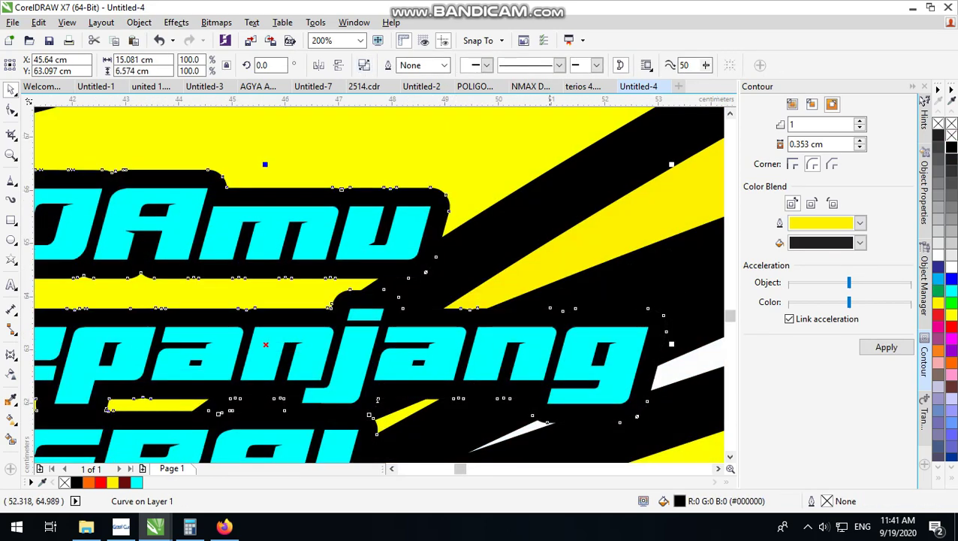
drag(461, 160, 461, 169)
click(413, 223)
key(ctrl+z)
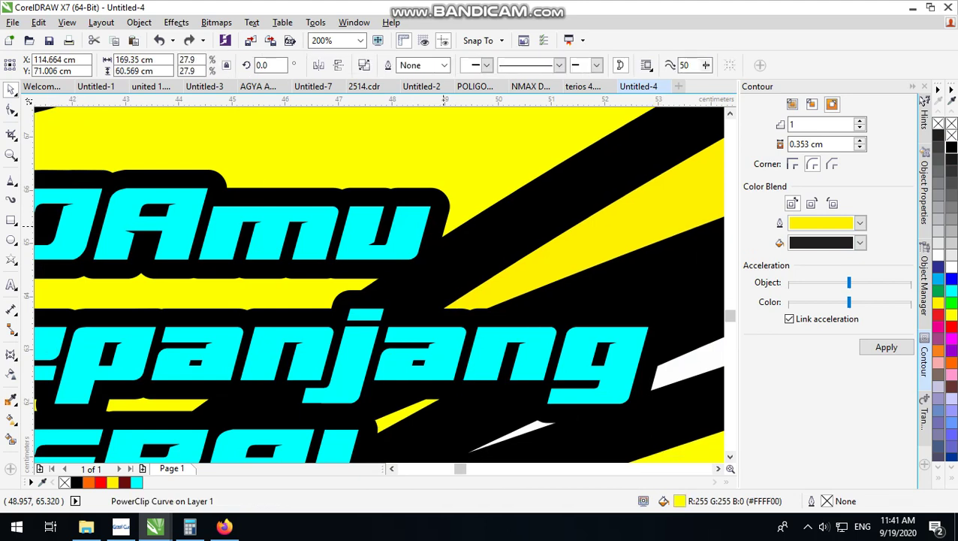
- Break the cyan slogan apart into separate text lines
click(404, 223)
key(F3)
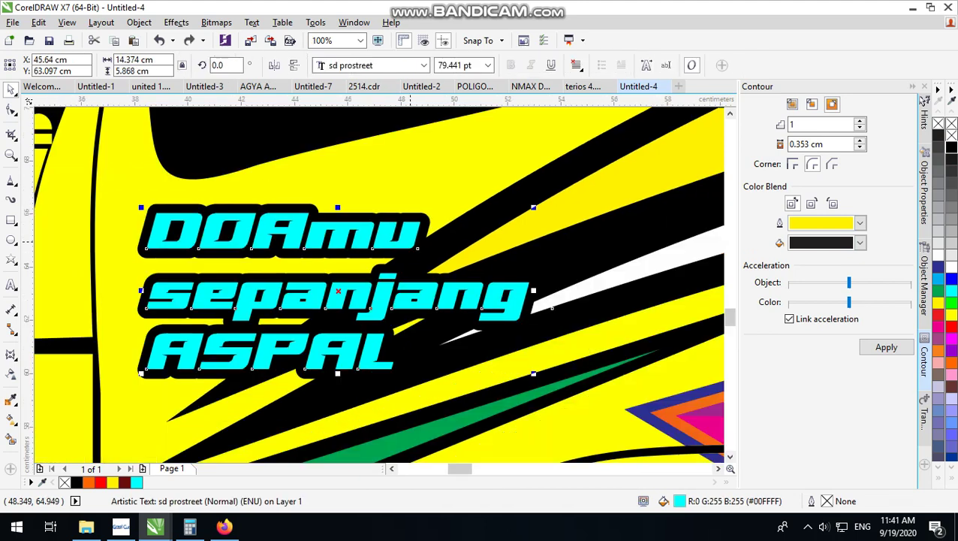
key(ctrl+k)
- Fill the "DOAmu" line with magenta and the "sepanjang" line with purple (#9900CC)
click(406, 221)
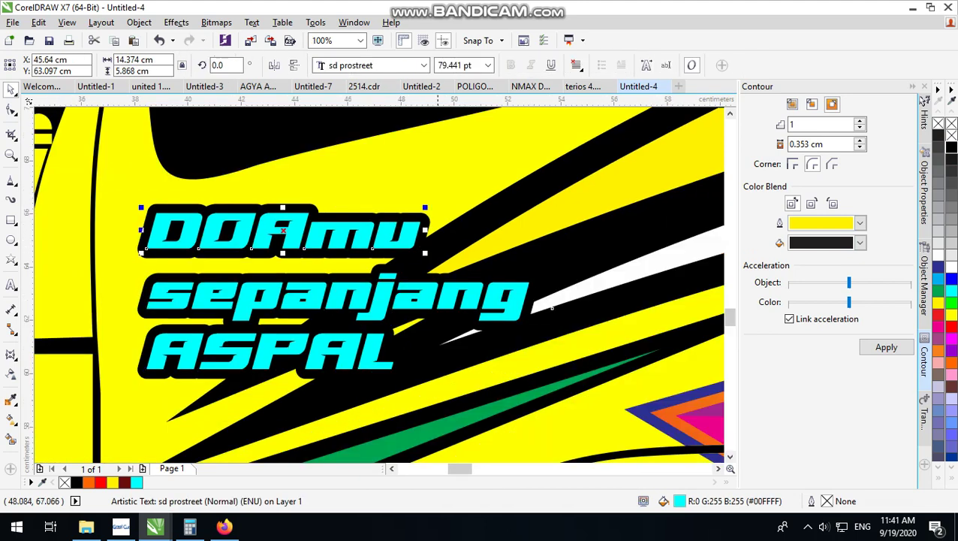
click(939, 280)
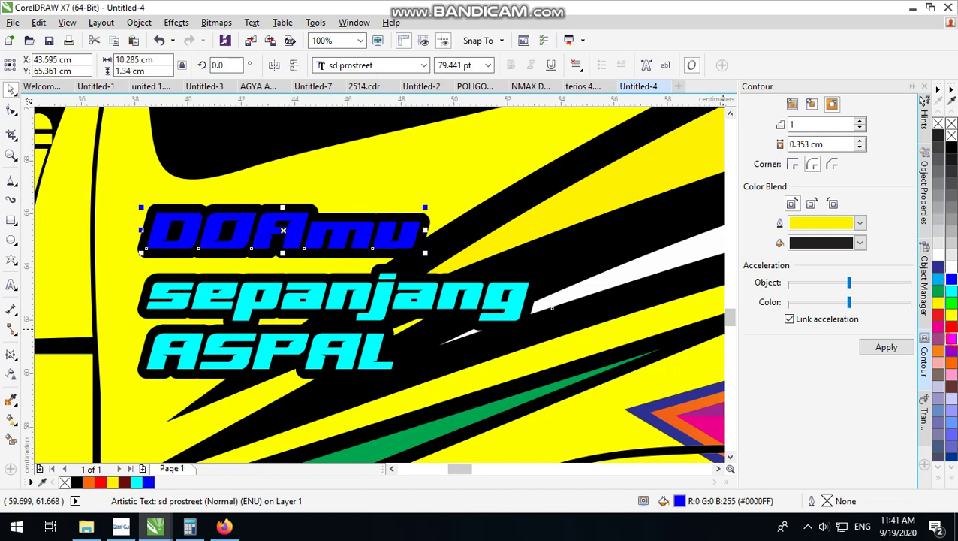
click(952, 338)
click(365, 296)
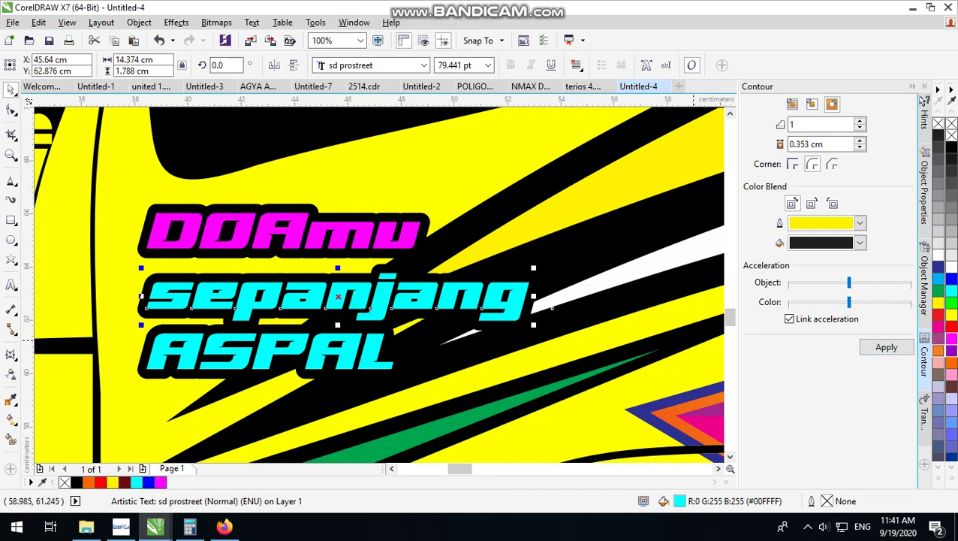
click(952, 351)
scroll(338, 277, down, 3)
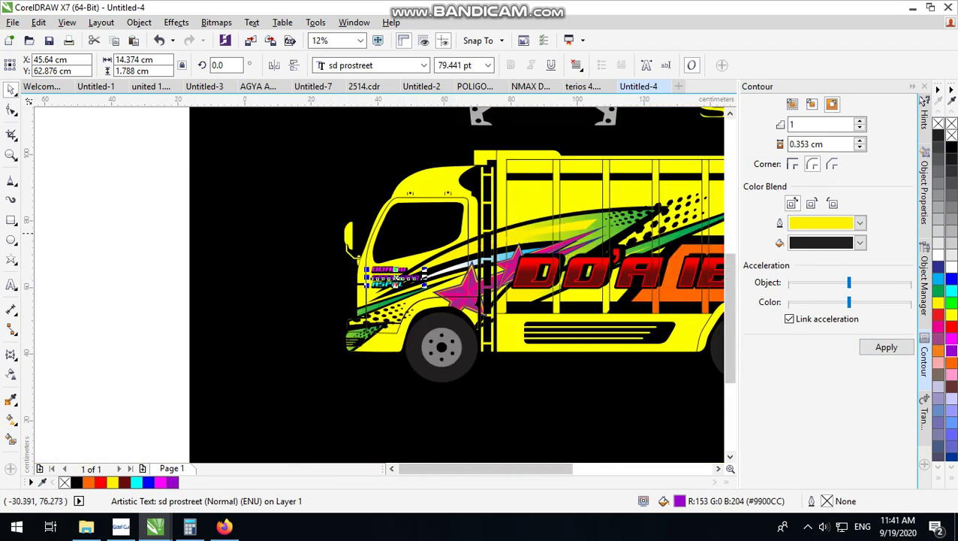
- Select the three slogan lines with their black outline and stretch them vertically to about 8.42 cm high
drag(131, 232, 509, 313)
scroll(421, 284, up, 2)
click(321, 308)
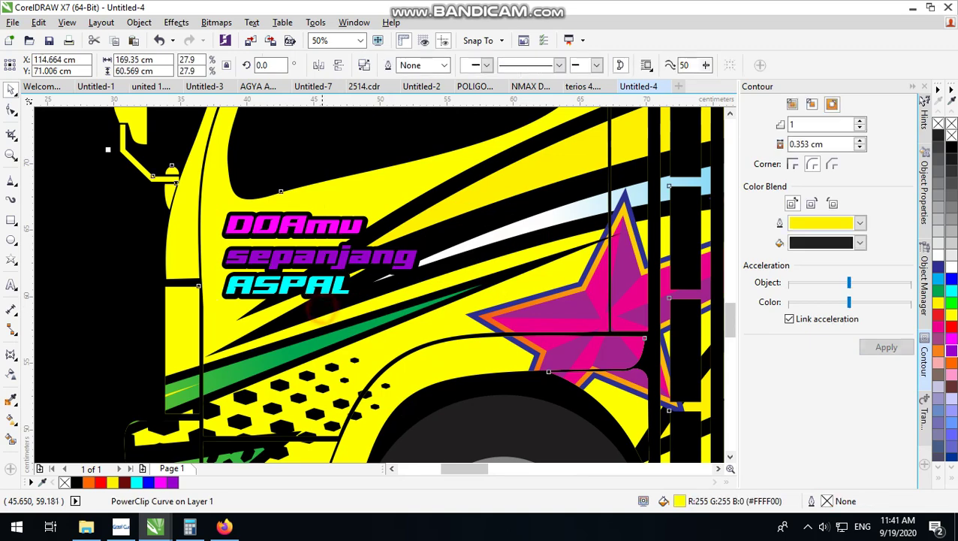
scroll(319, 294, down, 2)
scroll(230, 275, down, 1)
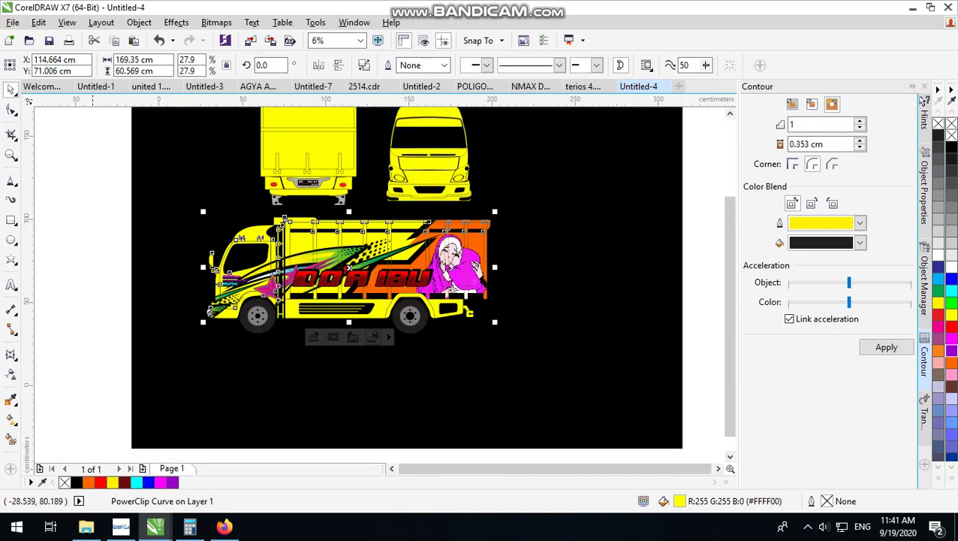
drag(56, 221, 259, 303)
scroll(241, 289, up, 3)
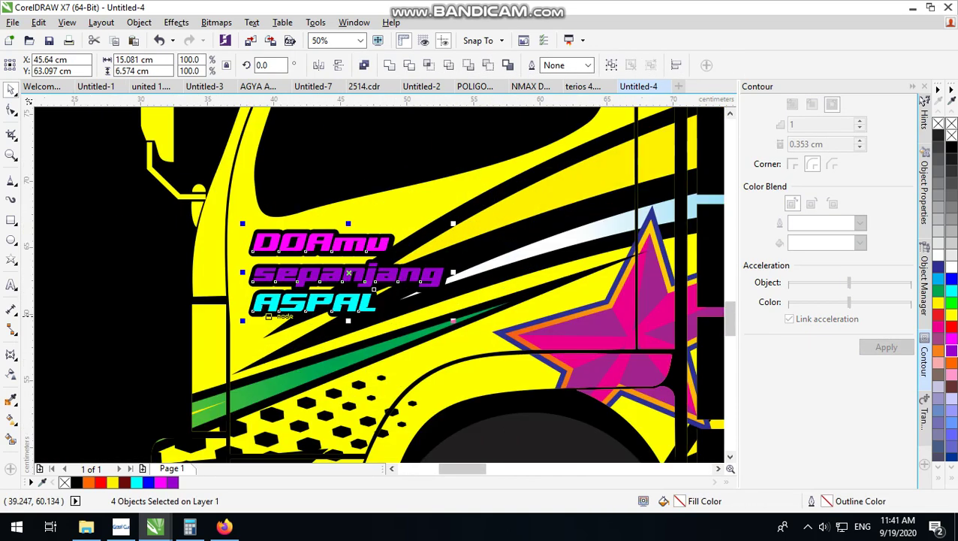
drag(348, 321, 347, 347)
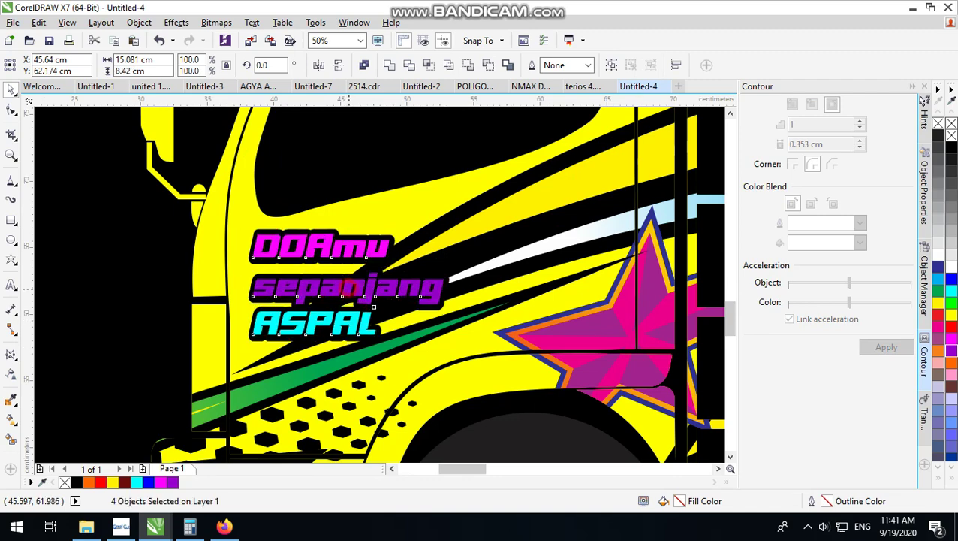
- Slant the selected slogan and its outline horizontally to about 15.78 cm wide, and move them slightly down the door
click(349, 287)
drag(351, 225, 355, 264)
click(366, 249)
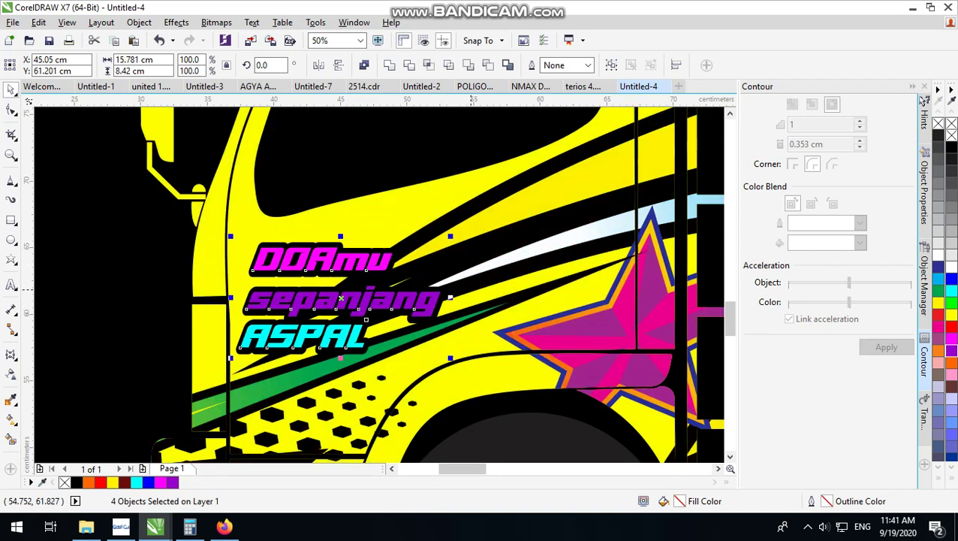
- Resize the outlined slogan on the cab door to about 18.98 cm wide and 8.38 cm high
drag(450, 236, 492, 214)
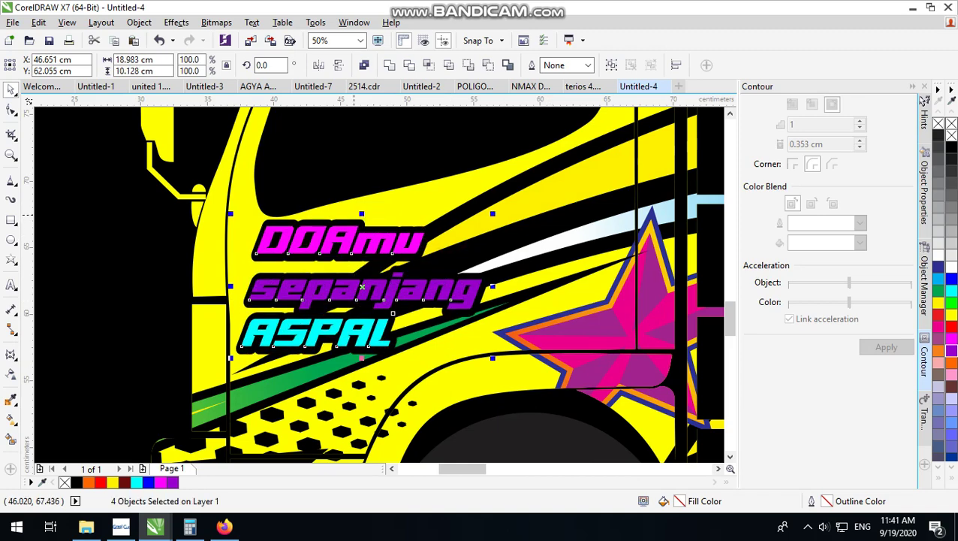
drag(361, 215, 399, 248)
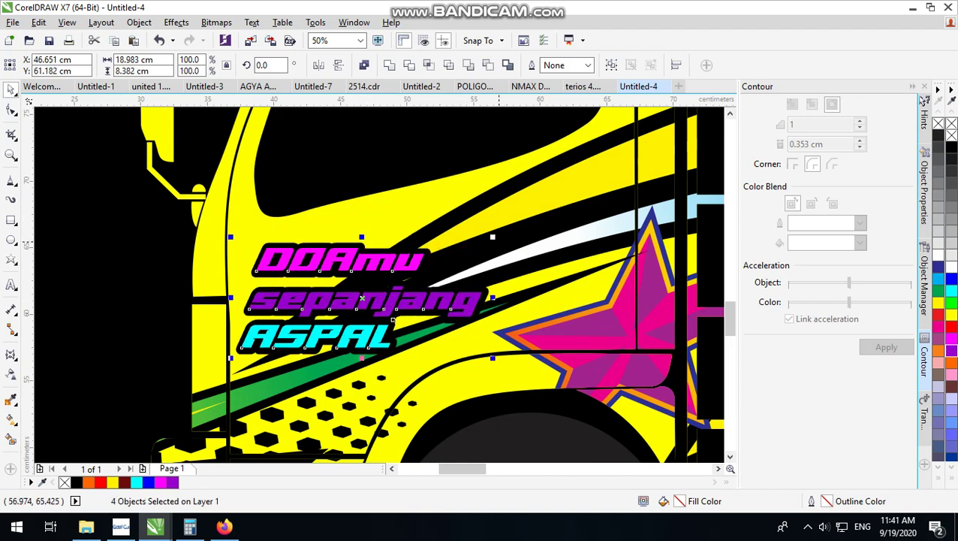
- Rotate the slogan about 21.9° to follow the door stripes and enlarge it to about 26.65 cm wide
scroll(399, 275, down, 1)
click(402, 264)
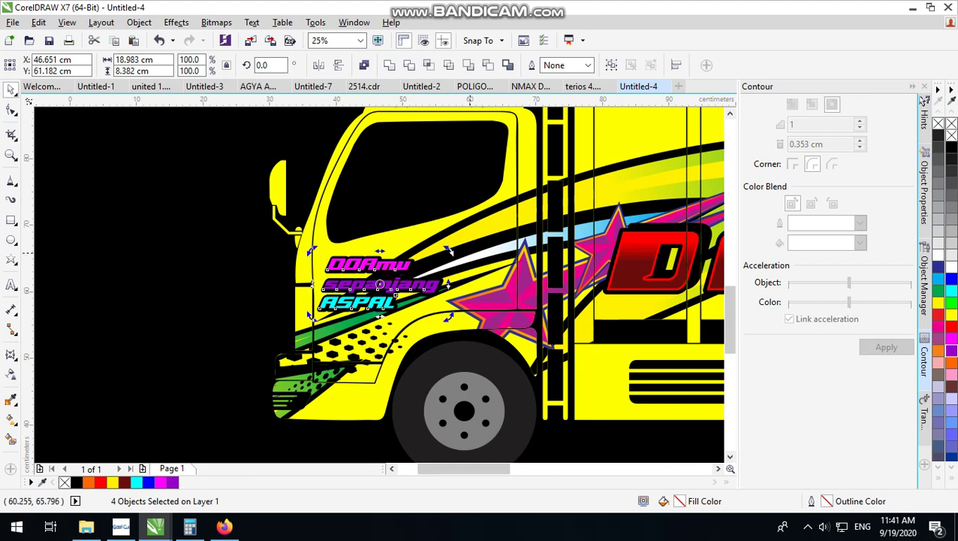
drag(445, 243, 480, 219)
click(399, 286)
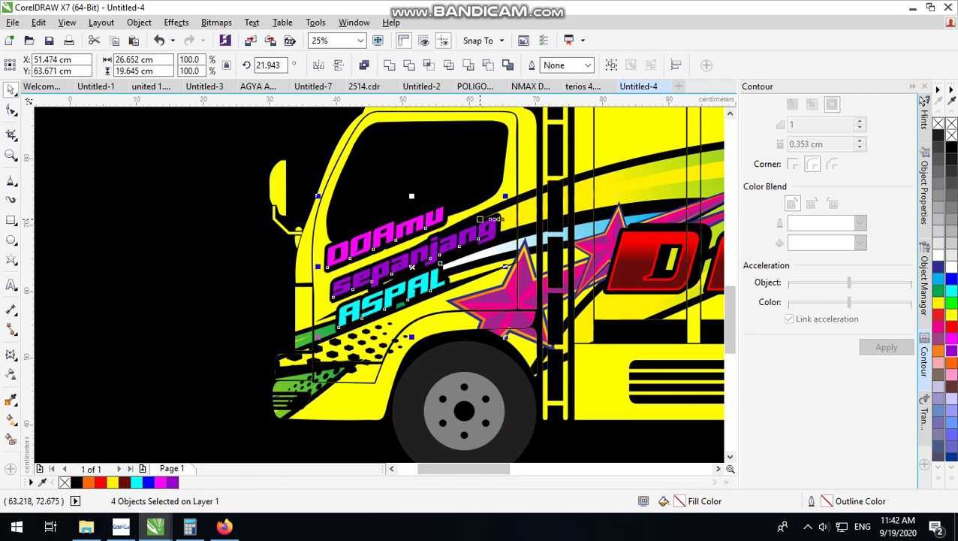
scroll(411, 267, down, 1)
click(96, 274)
scroll(96, 274, down, 1)
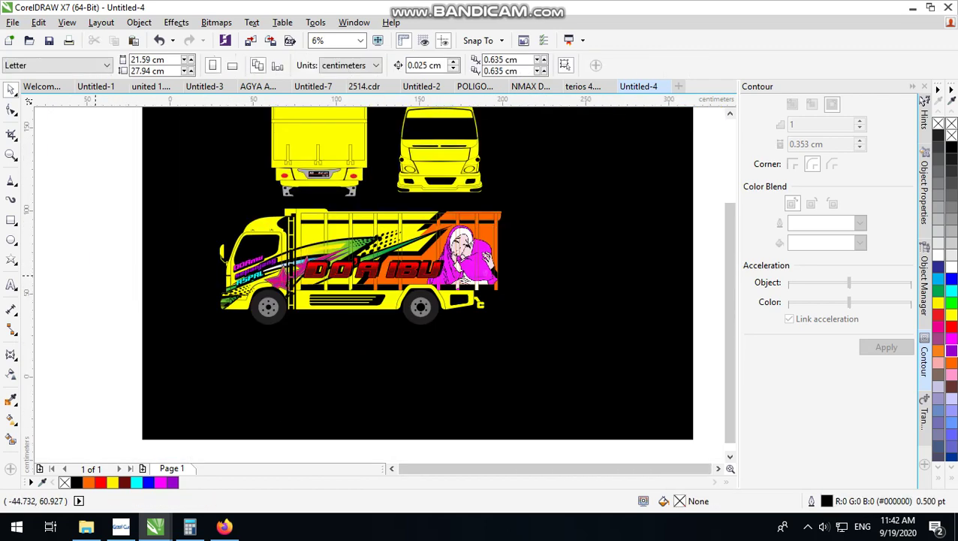
- Fill the "sepanjang" line of the door slogan with green (#00FF00) and deselect it
scroll(248, 259, up, 3)
click(277, 293)
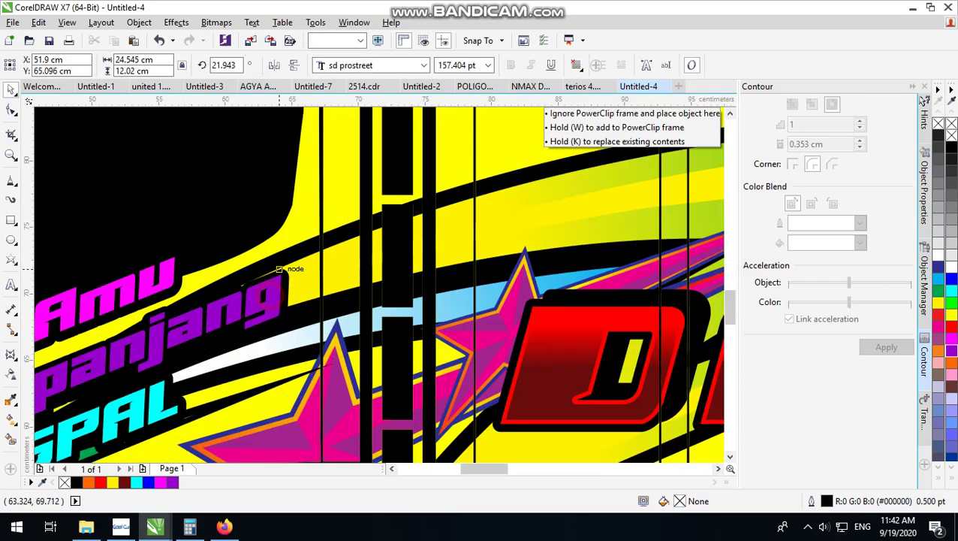
click(951, 304)
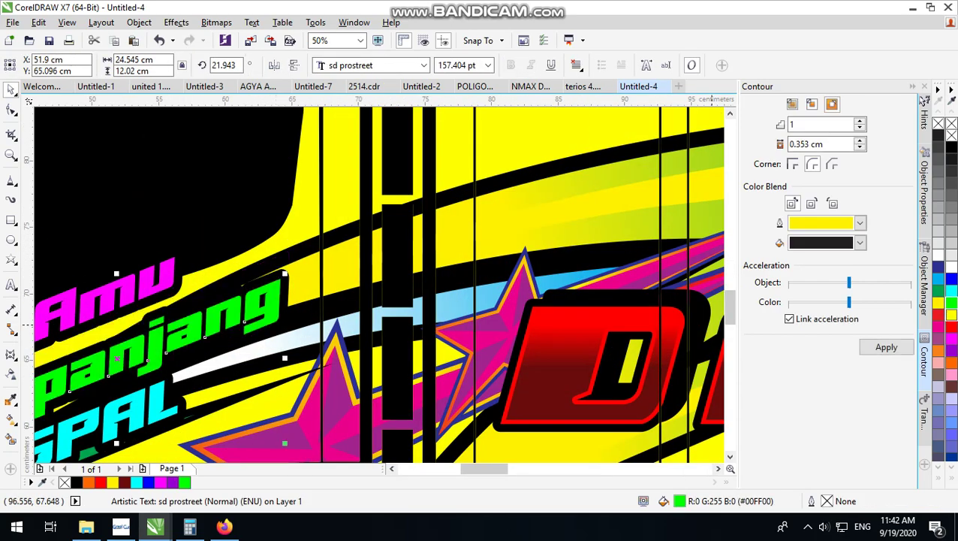
scroll(503, 242, down, 2)
click(51, 278)
scroll(51, 279, down, 1)
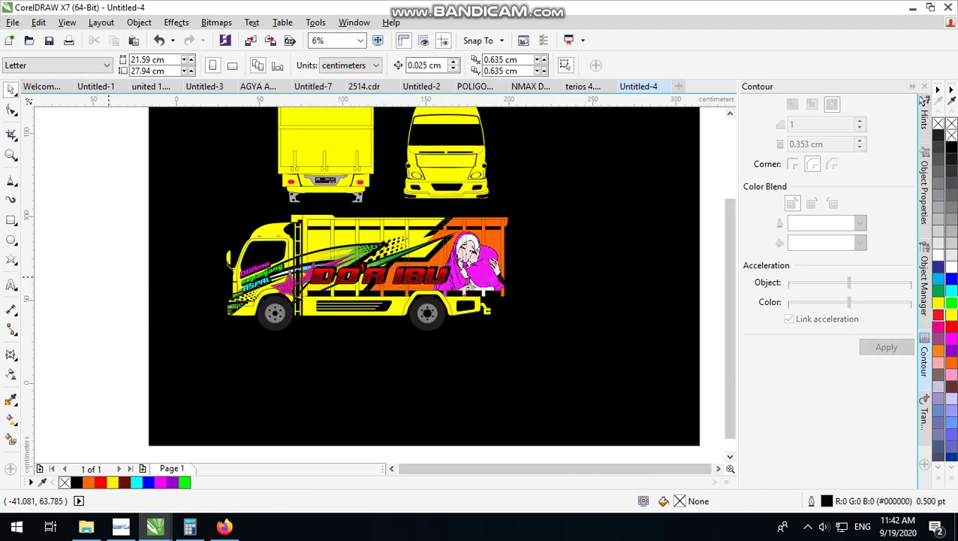
scroll(371, 136, down, 1)
scroll(443, 150, up, 3)
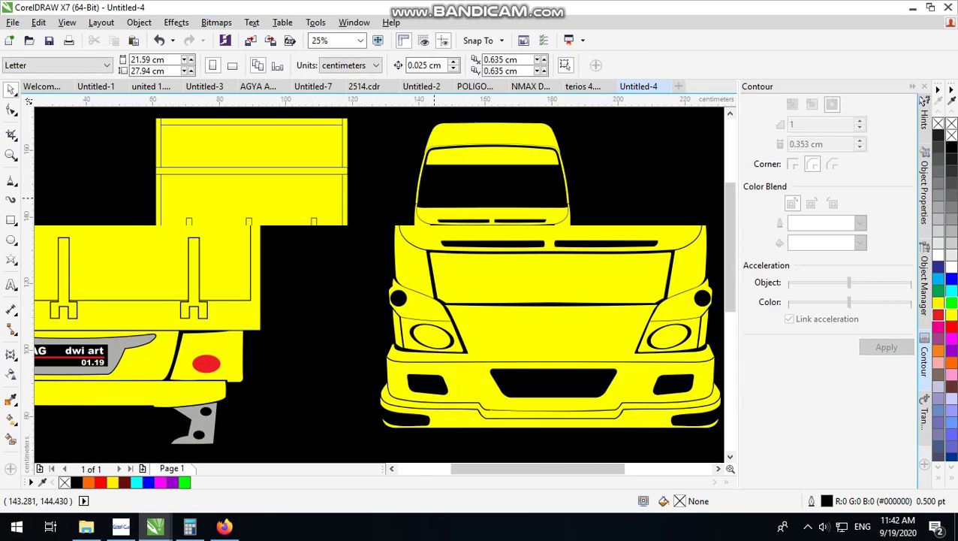
scroll(450, 239, down, 2)
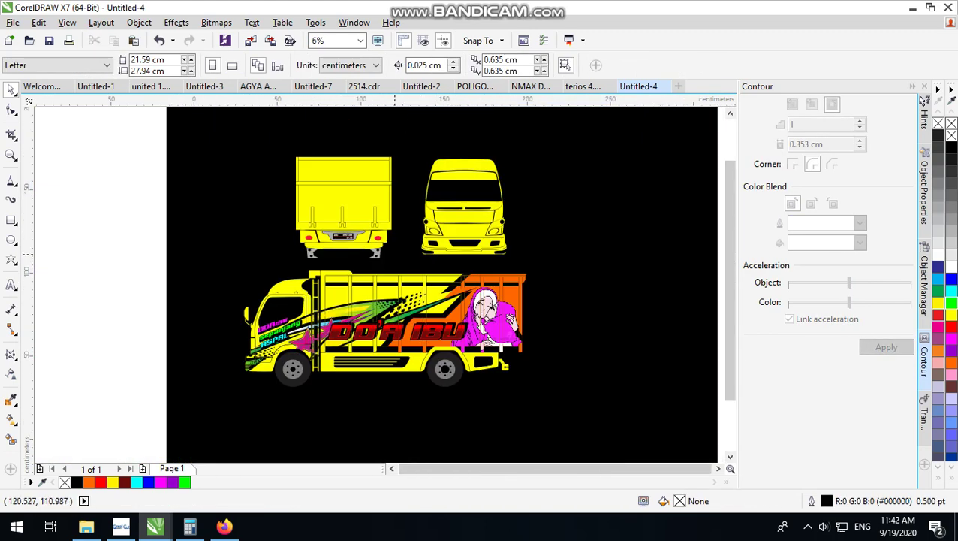
scroll(394, 256, up, 1)
scroll(446, 241, down, 1)
click(415, 304)
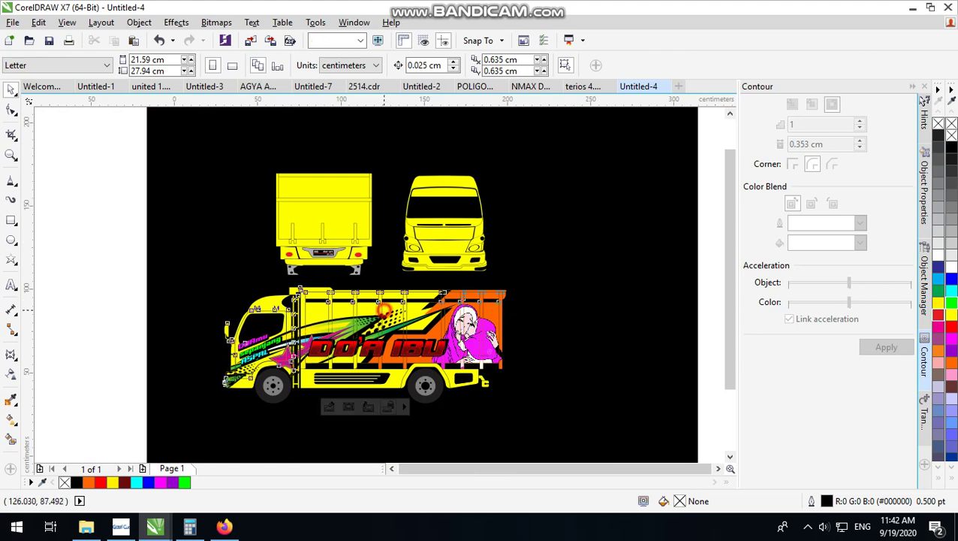
- Draw a closed zigzag Pen shape about 75 cm wide and 55.7 cm high across the truck's rear box, extending past its outer edge
scroll(323, 189, up, 1)
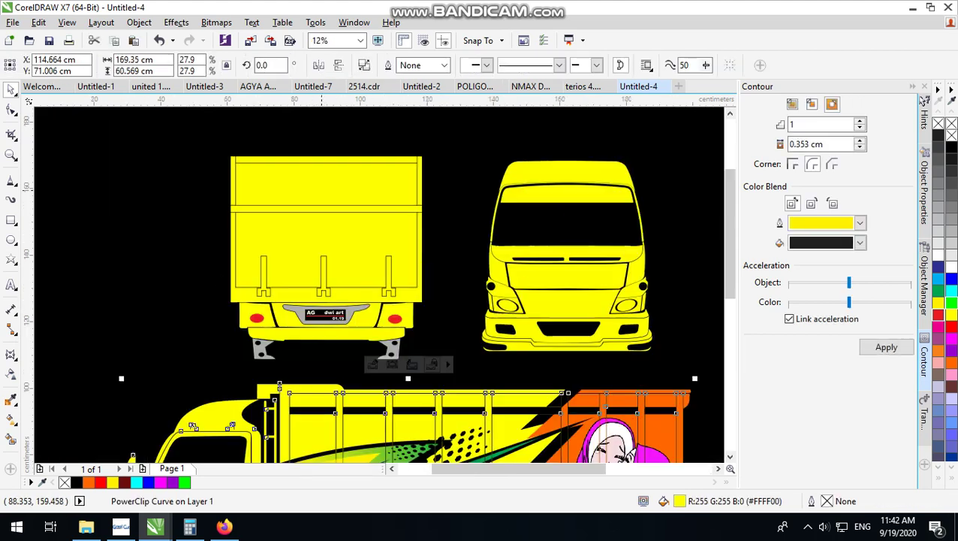
click(11, 180)
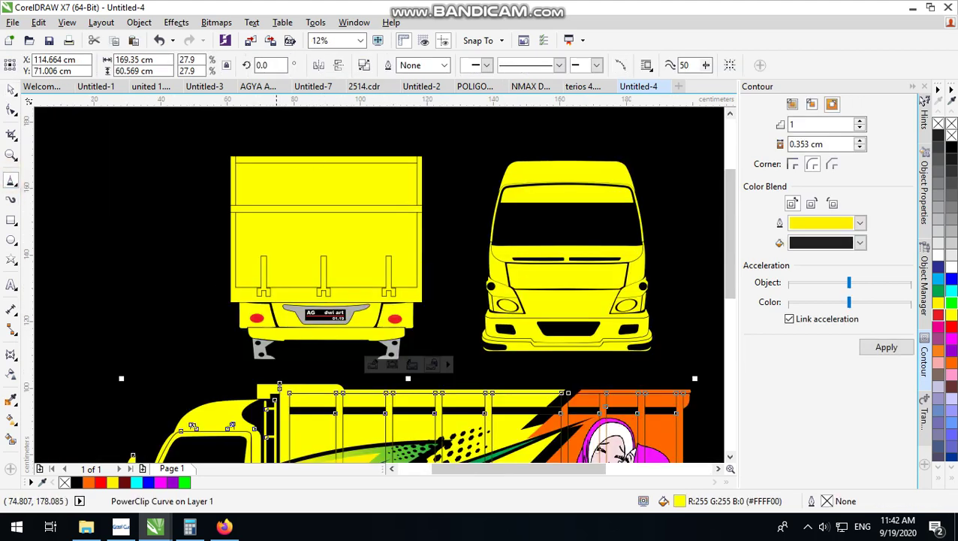
click(273, 126)
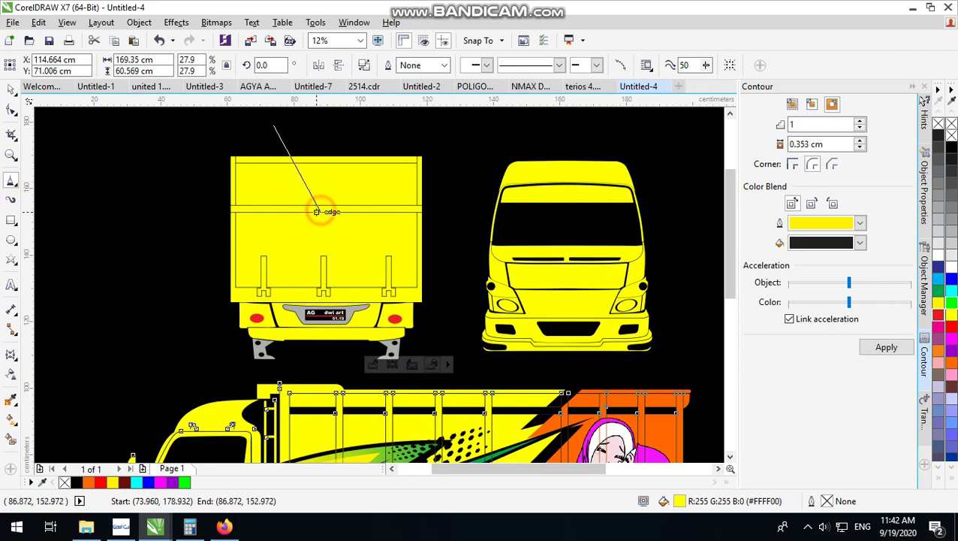
click(322, 212)
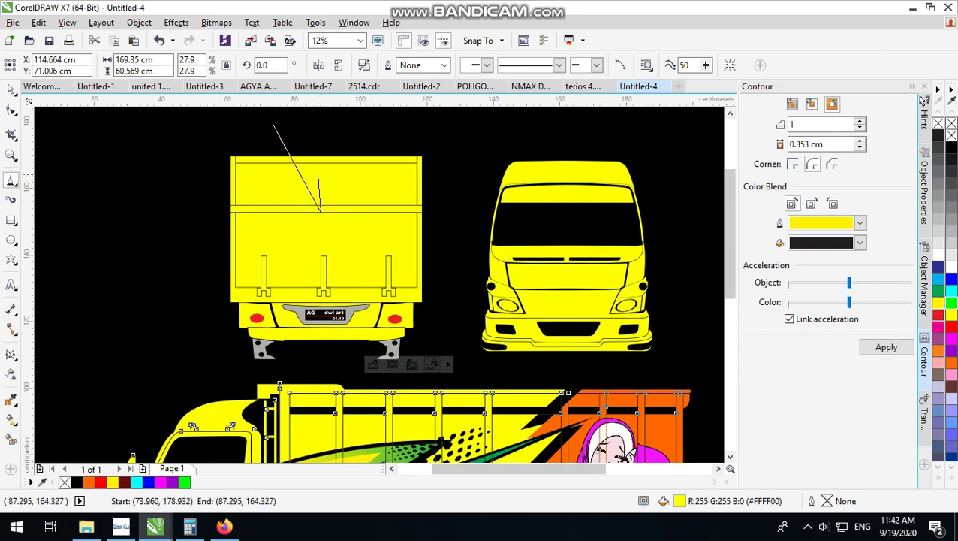
click(315, 175)
click(361, 252)
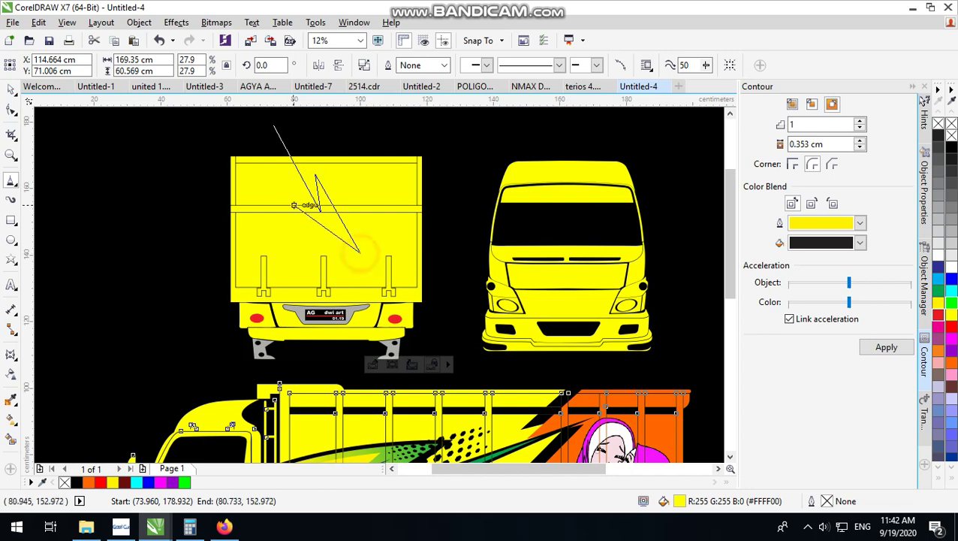
click(289, 212)
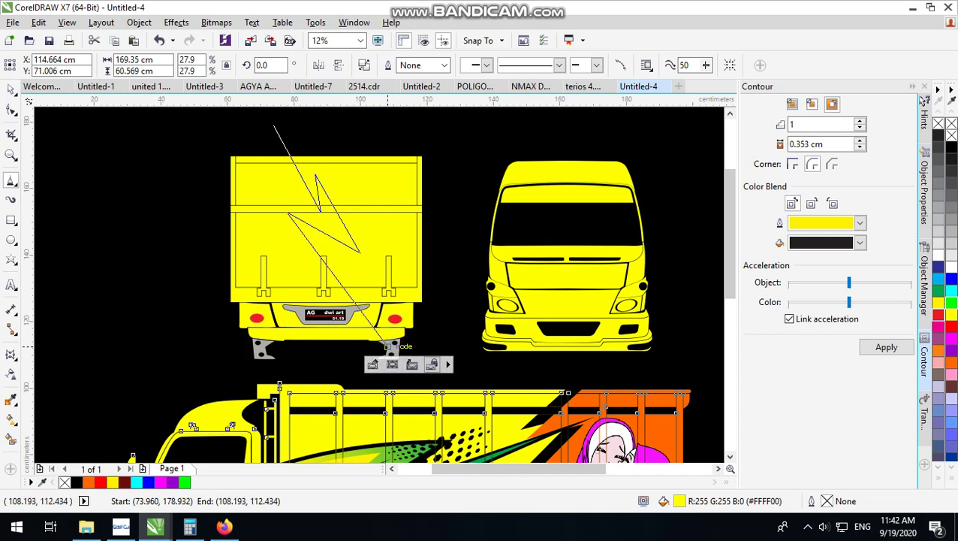
click(366, 309)
click(117, 311)
click(169, 173)
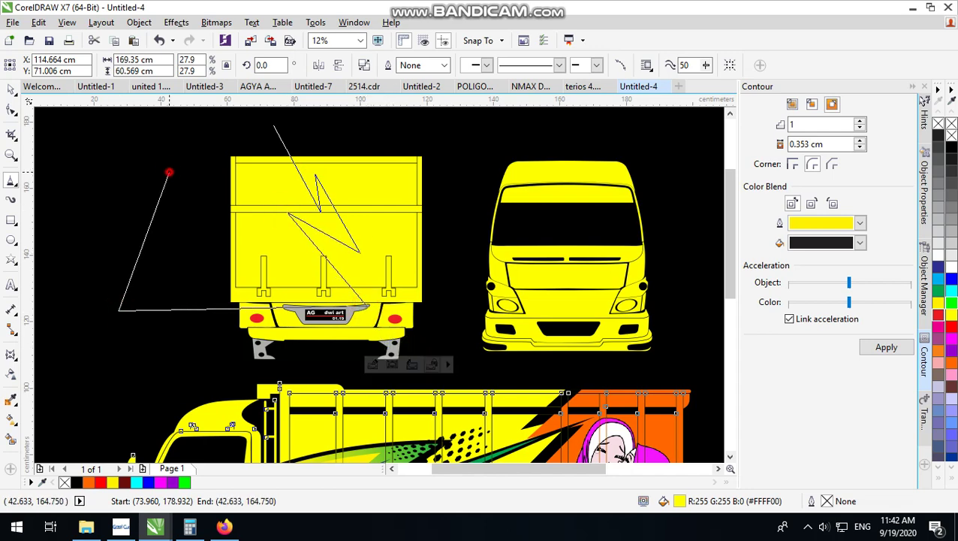
click(273, 146)
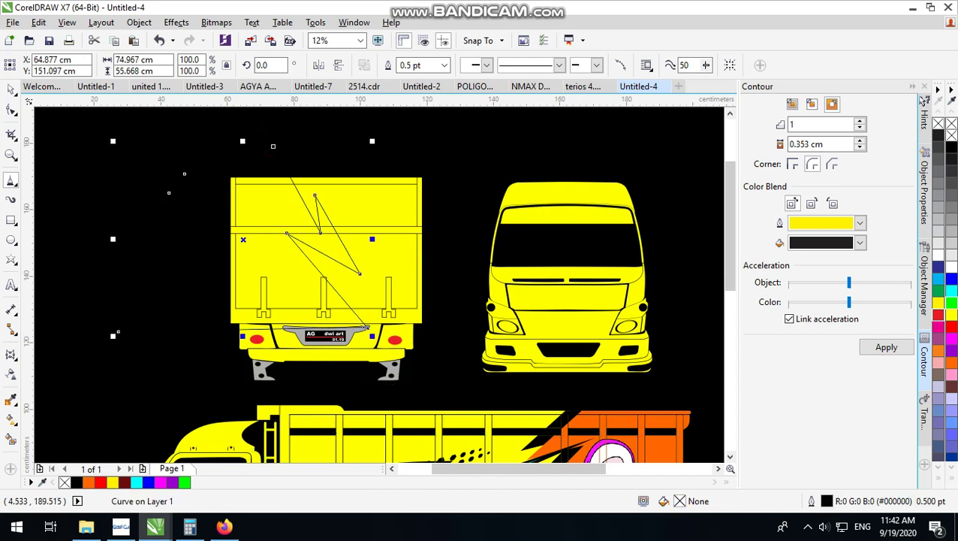
- Fill the zigzag shape with orange (#FF6600) and remove its outline
click(10, 87)
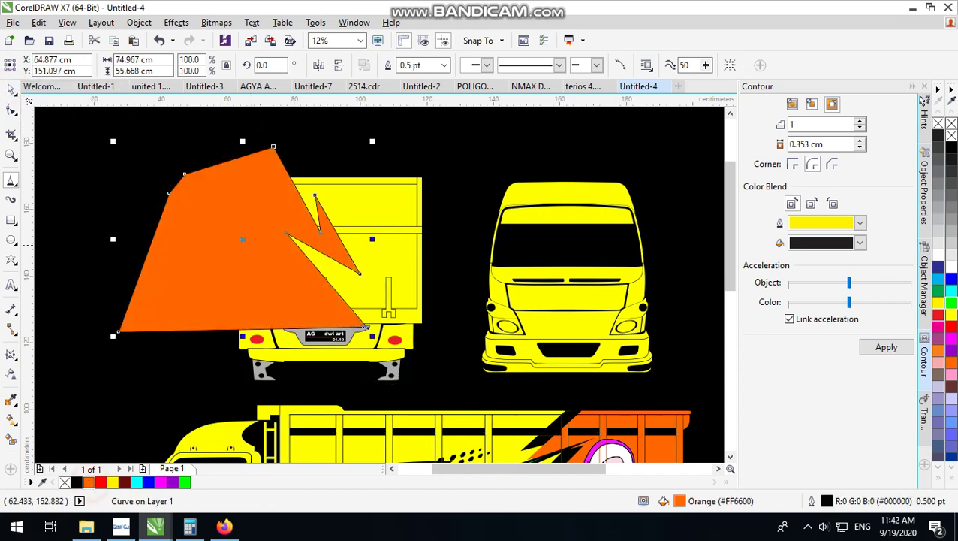
click(88, 482)
click(952, 147)
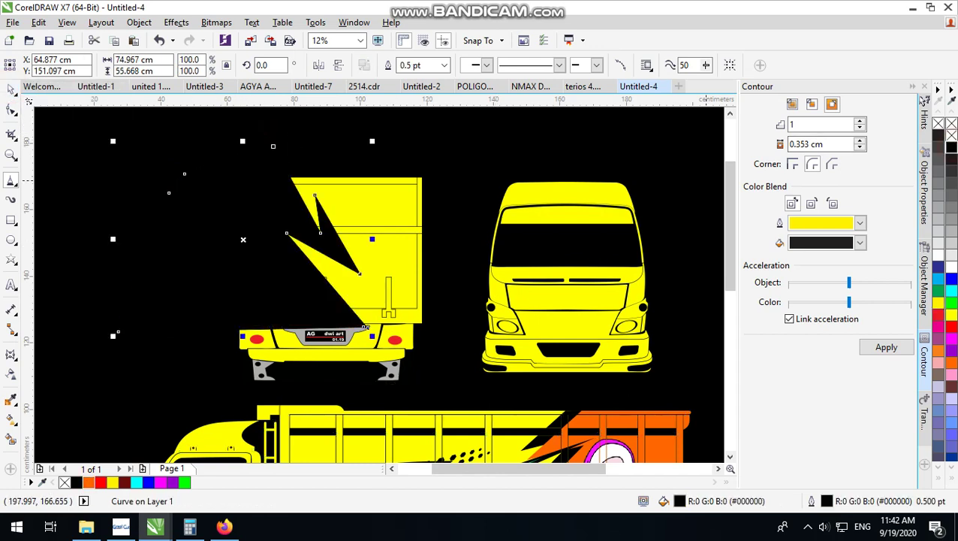
click(159, 40)
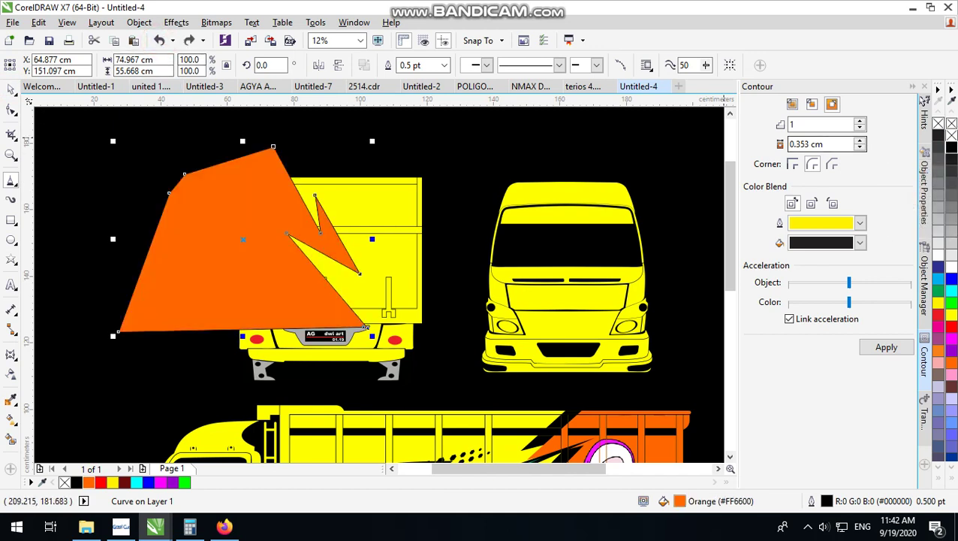
right_click(951, 124)
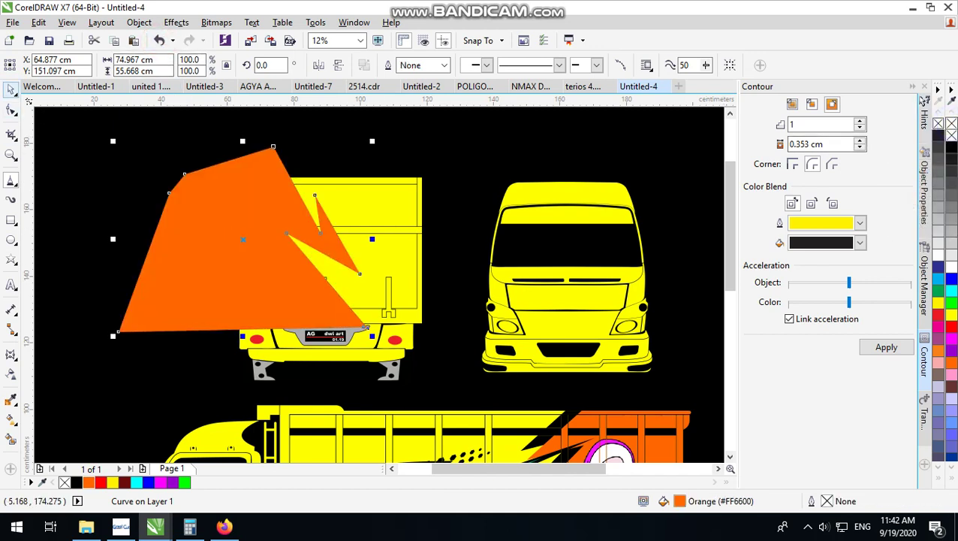
- PowerClip the orange zigzag shape inside the yellow rear box panel of the truck
click(10, 90)
right_click(229, 228)
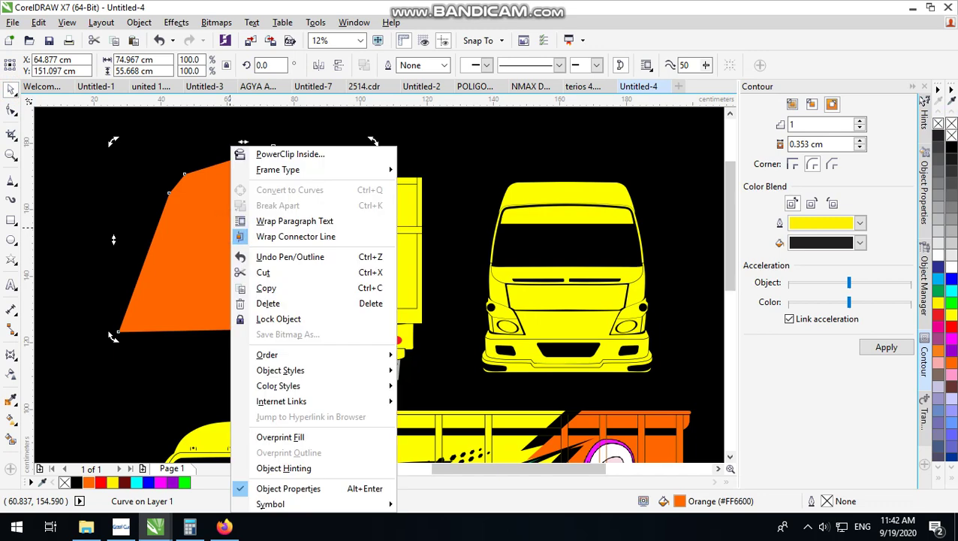
click(270, 154)
click(370, 220)
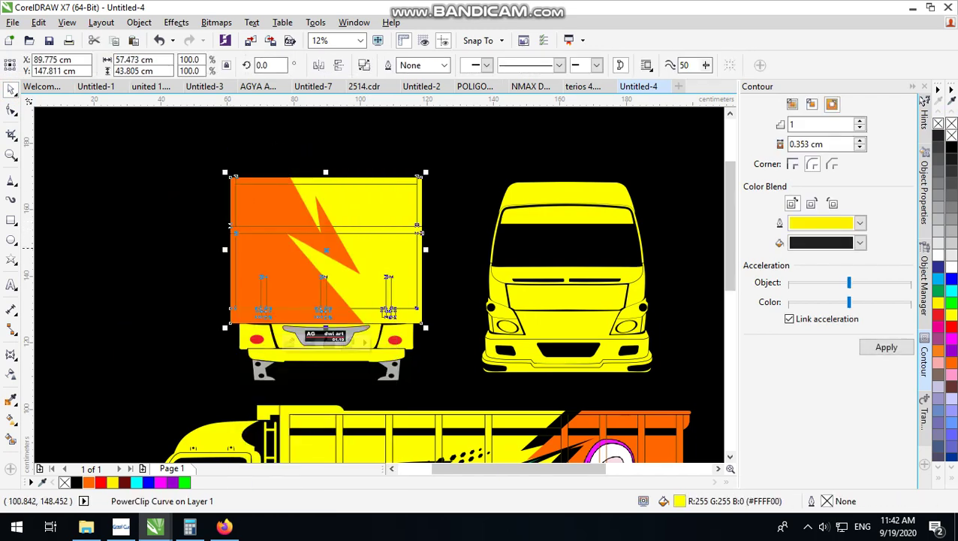
- Inside the rear panel's PowerClip, offset a copy of the orange shape, fill it black, place it behind the original, and finish editing
scroll(353, 260, up, 2)
double_click(396, 246)
drag(312, 259, 319, 223)
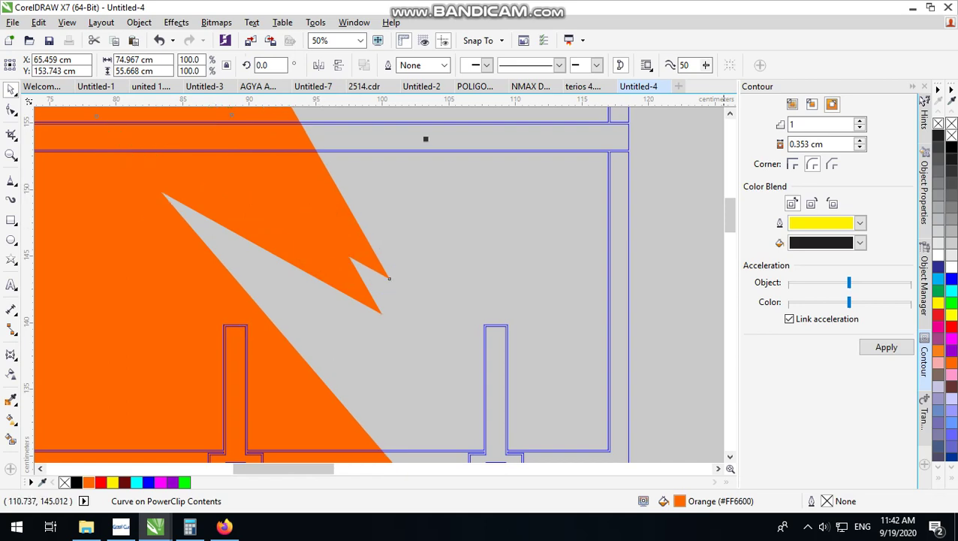
click(951, 147)
key(ctrl+Page_Down)
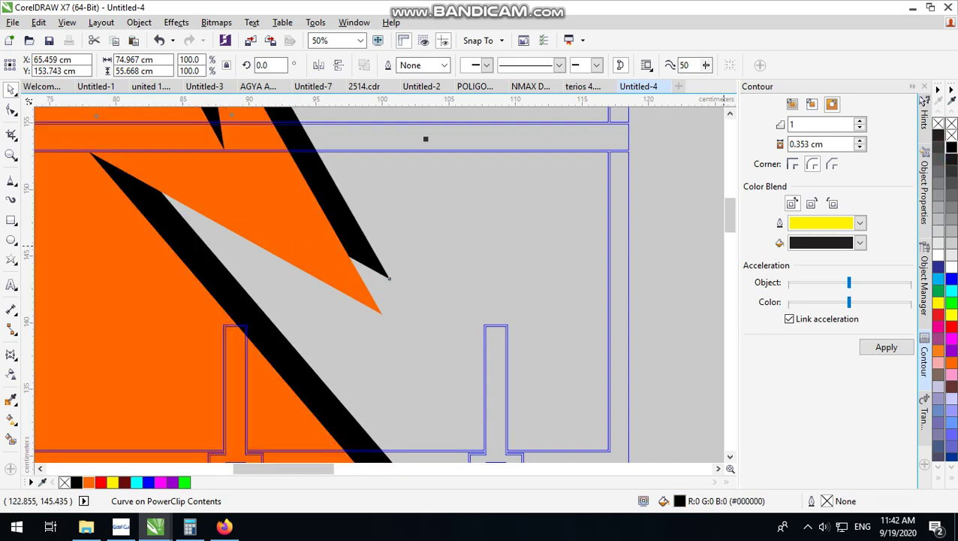
scroll(414, 361, down, 2)
scroll(378, 309, down, 1)
ctrl+click(197, 194)
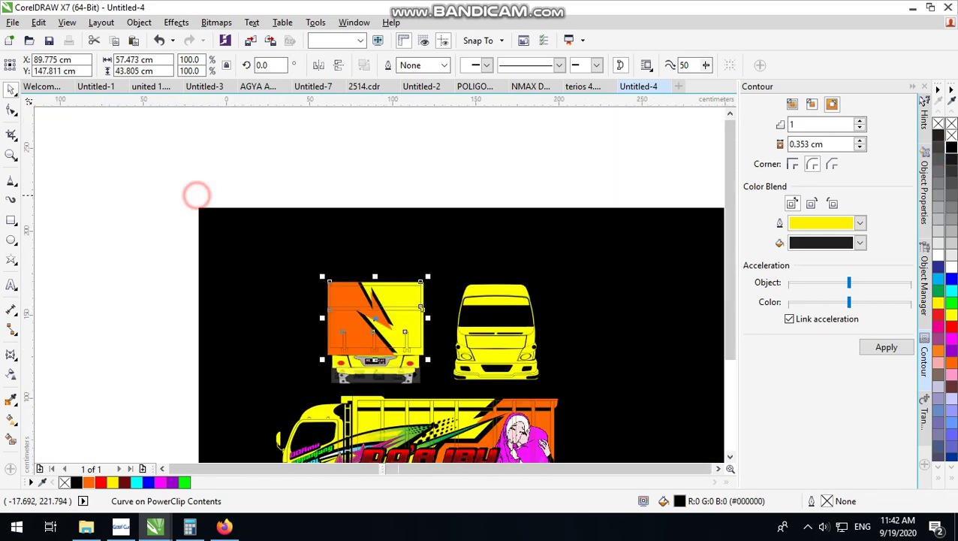
scroll(389, 313, up, 2)
scroll(331, 274, down, 2)
click(389, 139)
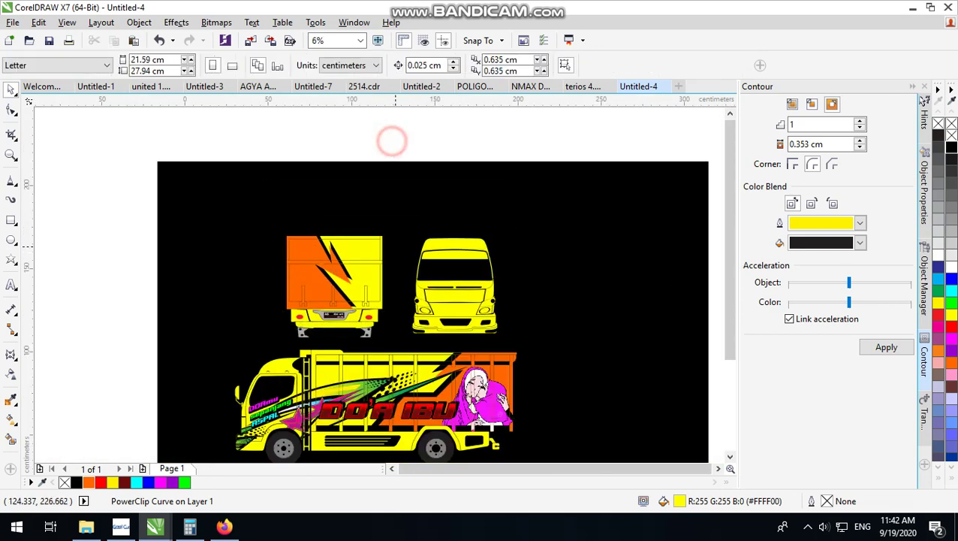
scroll(351, 399, up, 1)
scroll(501, 264, down, 1)
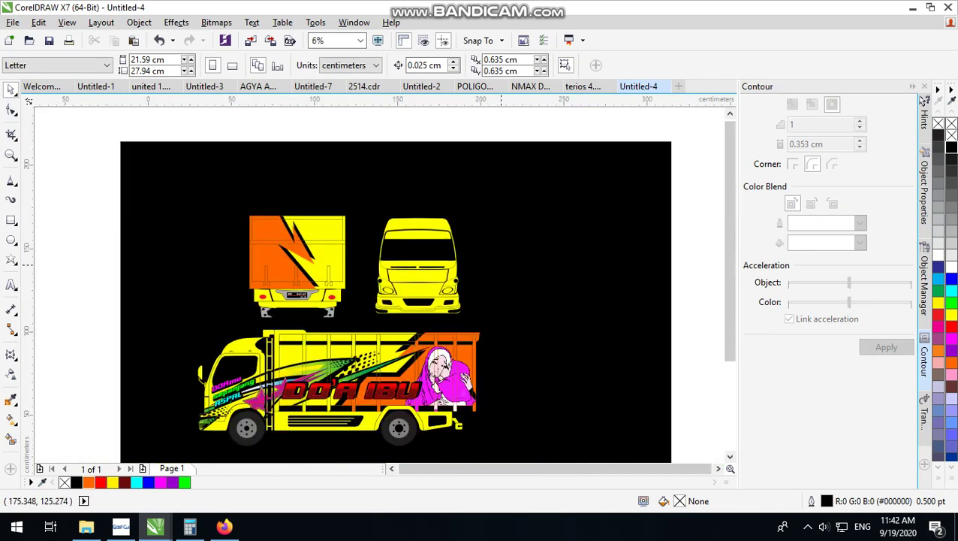
scroll(434, 370, up, 1)
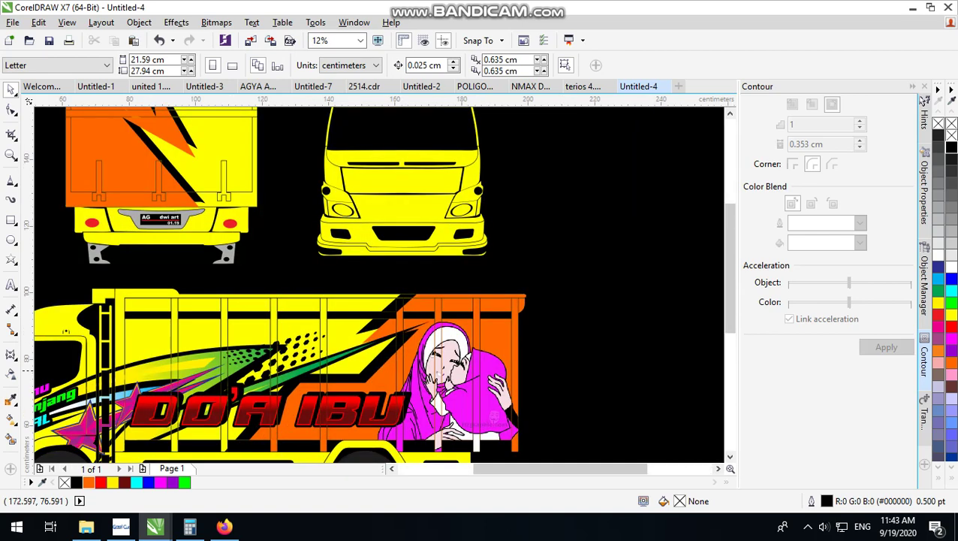
scroll(456, 374, down, 1)
- Open the truck side's PowerClip contents for editing and copy the bitmap of the two embracing figures
click(469, 394)
scroll(468, 395, up, 1)
scroll(469, 393, up, 1)
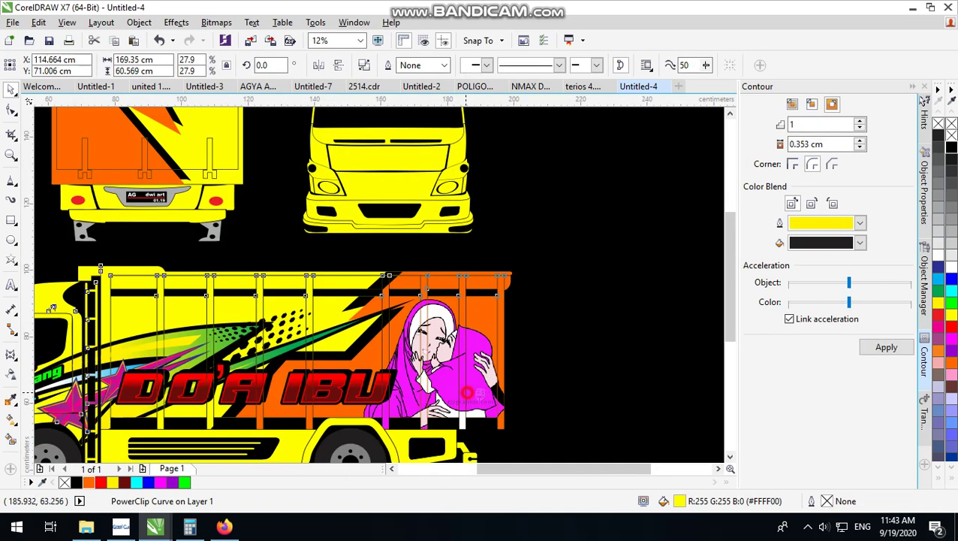
ctrl+click(469, 390)
click(470, 385)
right_click(472, 382)
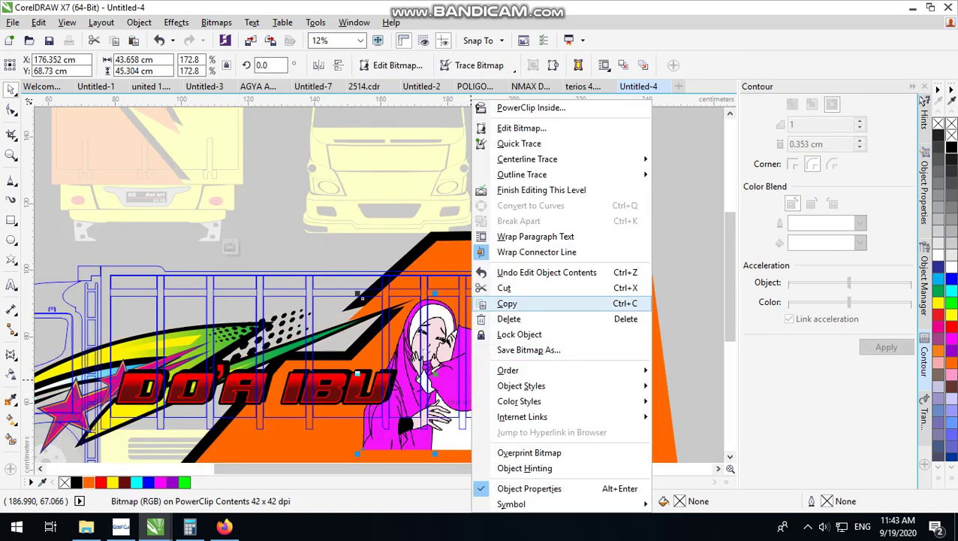
click(201, 332)
scroll(304, 345, down, 1)
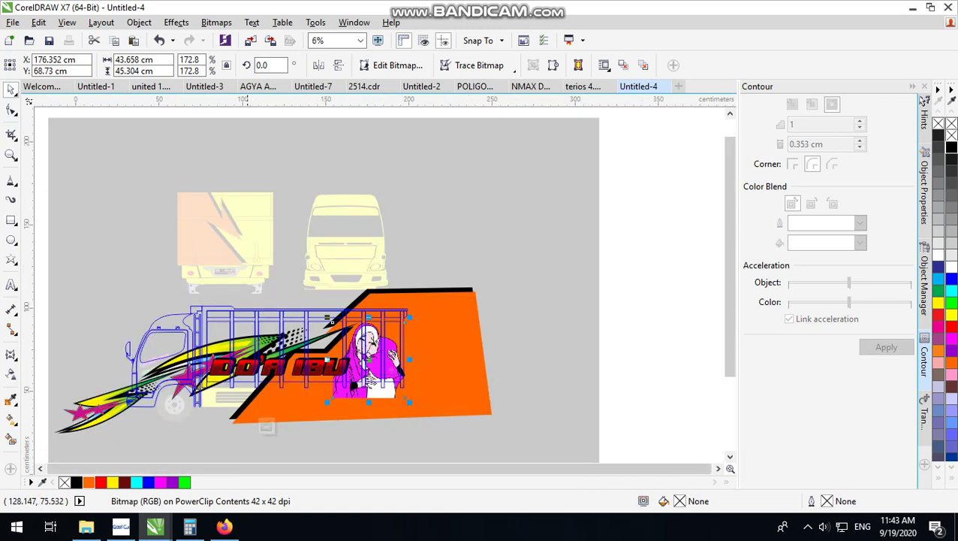
- Copy the stripe and star graphics together with the two embracing figures, and finish editing the truck side's PowerClip
click(115, 409)
scroll(241, 404, down, 1)
drag(92, 306, 254, 388)
scroll(335, 366, up, 2)
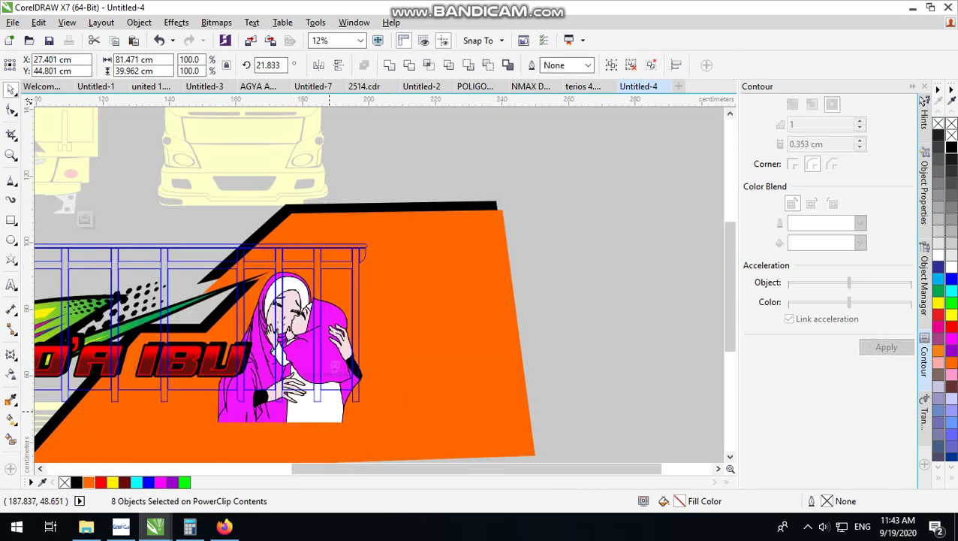
right_click(329, 409)
click(389, 218)
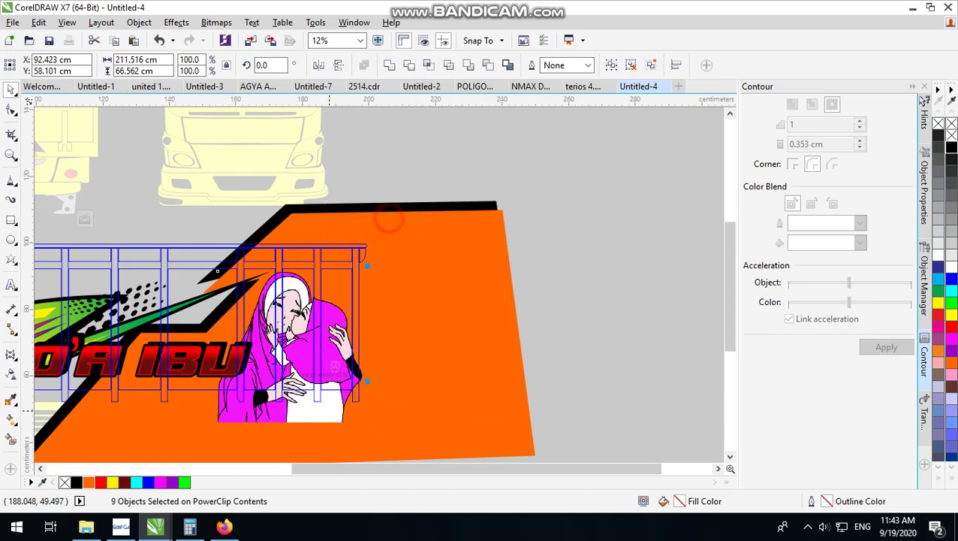
ctrl+click(594, 226)
- Open the rear panel's PowerClip contents, paste the copied graphics, and move them up beside the panel
scroll(475, 346, down, 1)
click(257, 231)
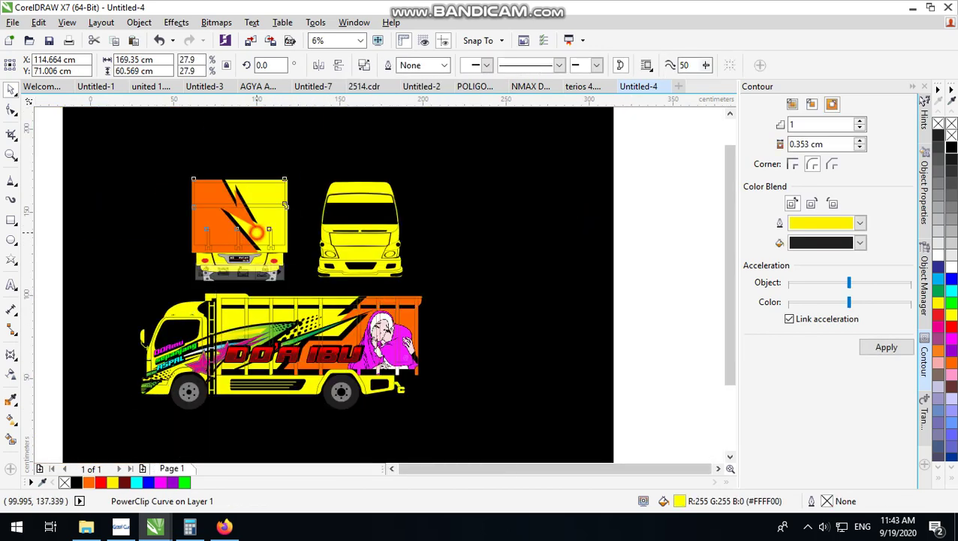
ctrl+click(263, 224)
right_click(473, 158)
click(517, 246)
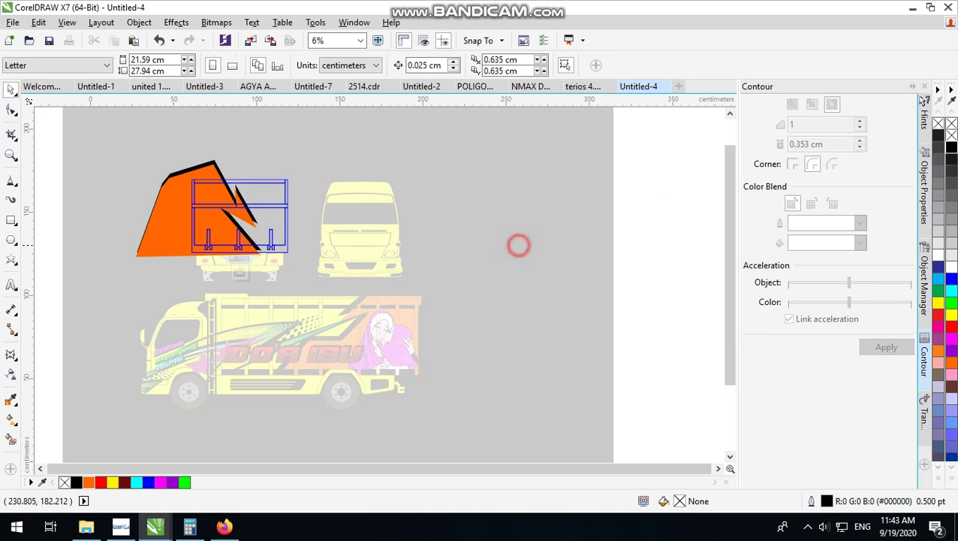
mouse_move(169, 377)
mouse_down()
mouse_move(266, 213)
mouse_move(418, 195)
mouse_up()
click(512, 204)
- Move the two embracing figures into the rear panel's lower-right corner and scale the bitmap to about 29 × 30 cm
drag(647, 142, 287, 212)
scroll(205, 194, up, 1)
drag(380, 173, 351, 202)
scroll(341, 247, up, 2)
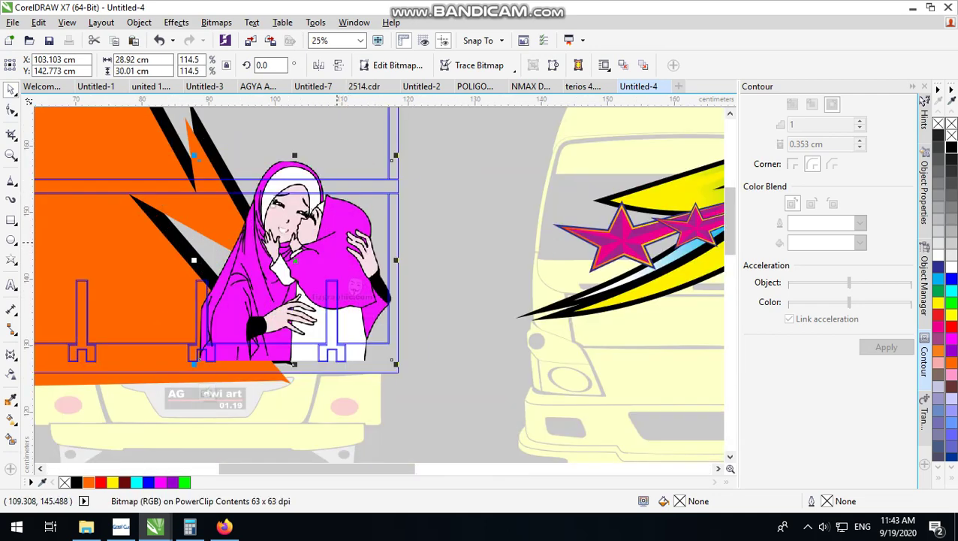
drag(197, 159, 199, 177)
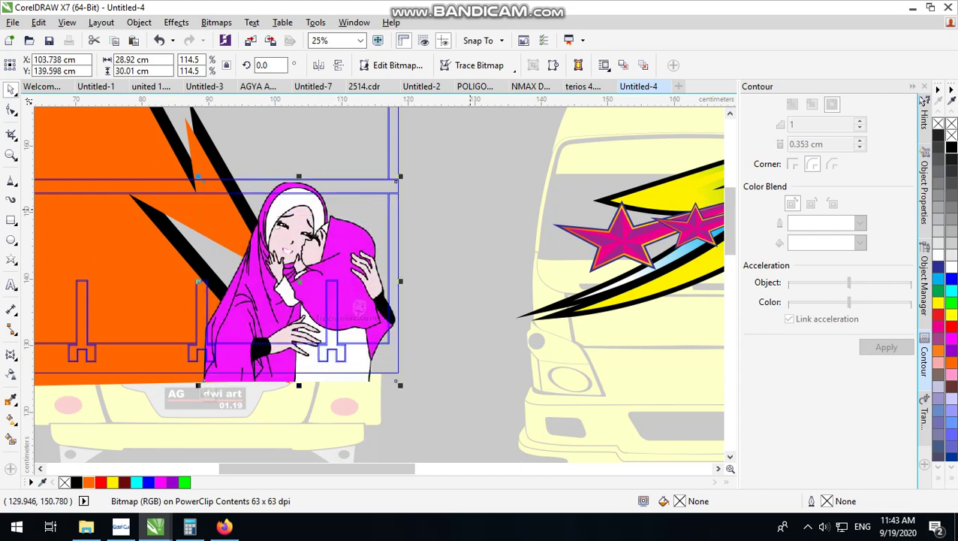
- Move the eight stripe and star objects onto the rear panel and group them
scroll(474, 207, down, 2)
drag(332, 141, 519, 309)
drag(445, 247, 341, 237)
click(342, 237)
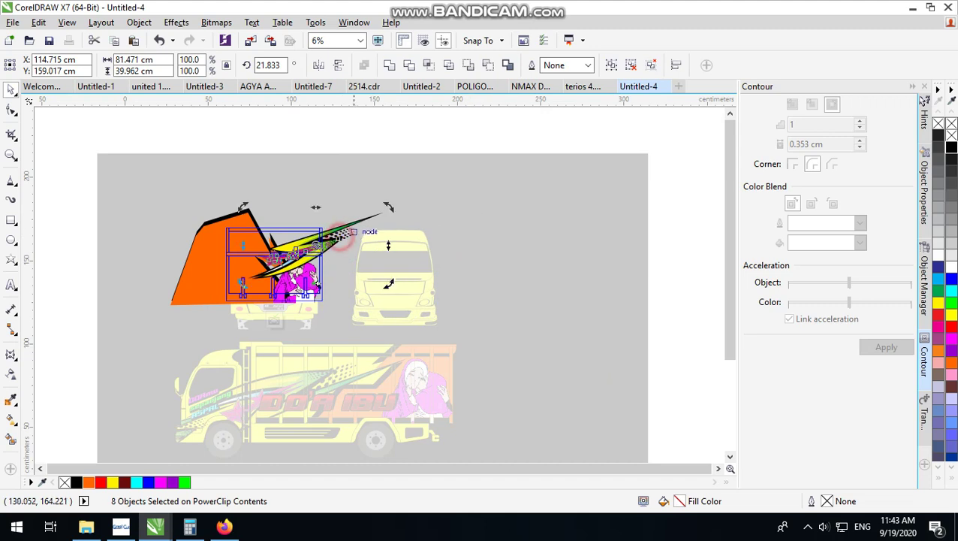
drag(308, 190, 394, 203)
drag(232, 194, 250, 211)
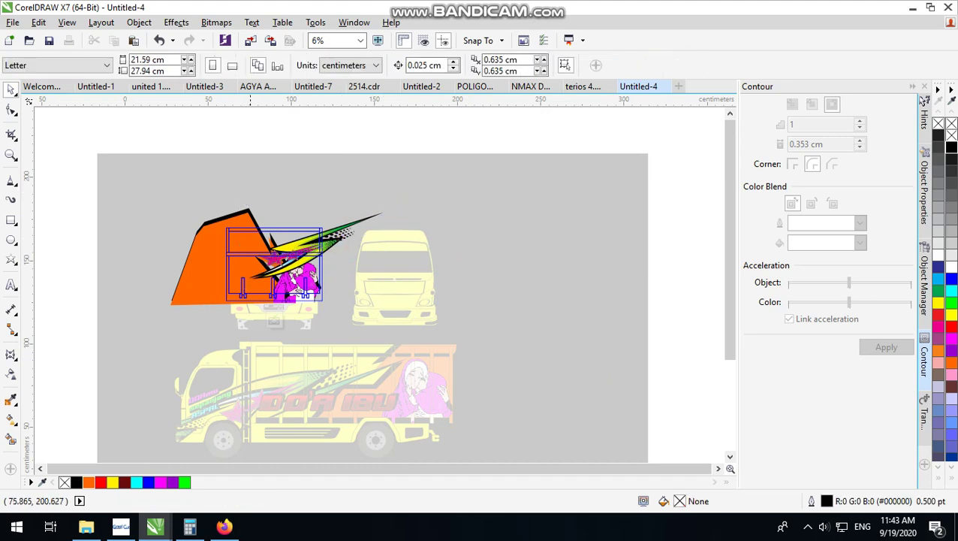
drag(190, 149, 417, 278)
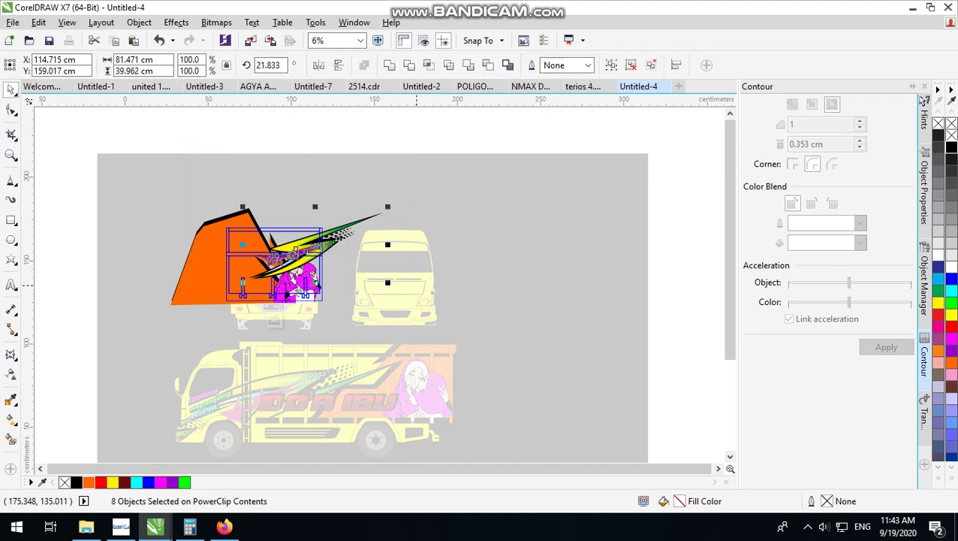
key(ctrl+g)
- Rotate the stripe and star group to about 116.5°, scale it to 85.6%, and shift it over the orange shape
scroll(353, 225, up, 2)
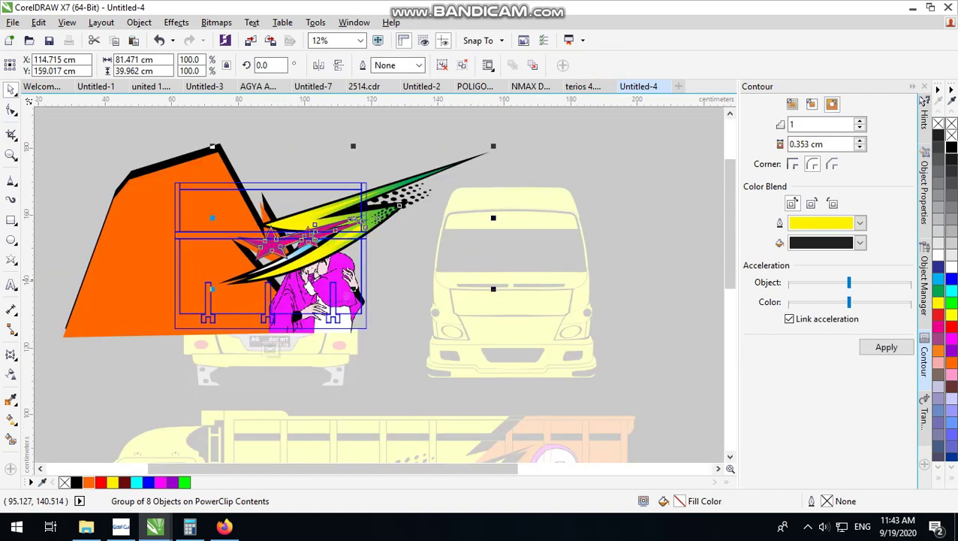
drag(321, 140, 263, 151)
drag(411, 232, 263, 201)
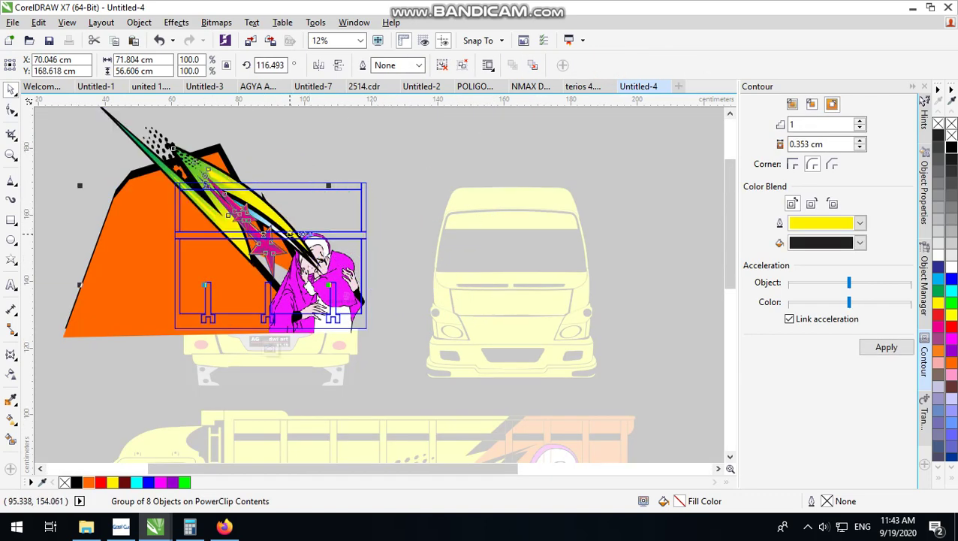
drag(284, 233, 227, 246)
drag(296, 321, 279, 307)
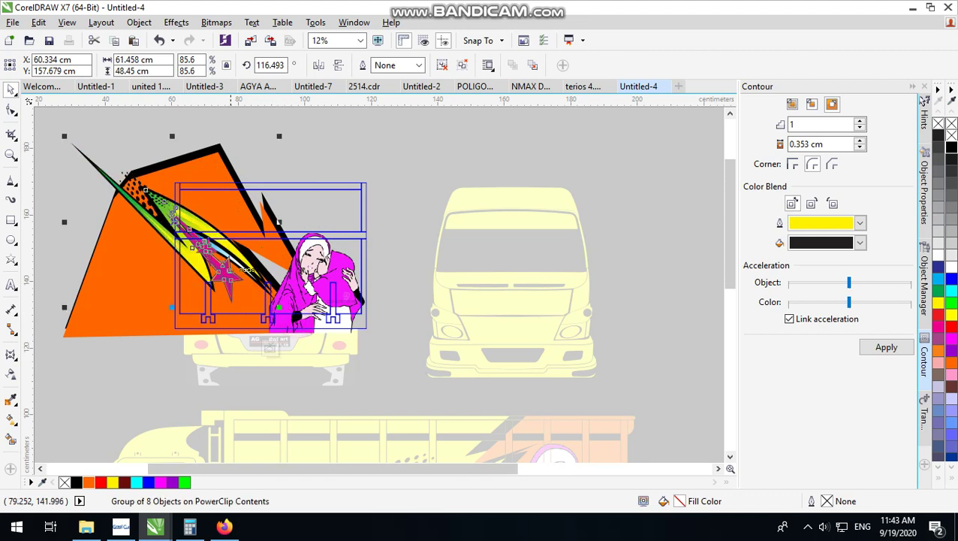
- Mirror the stripe and star group horizontally, rotate it to about 338°, and place it diagonally across the rear panel at about 56 × 67 cm
click(225, 250)
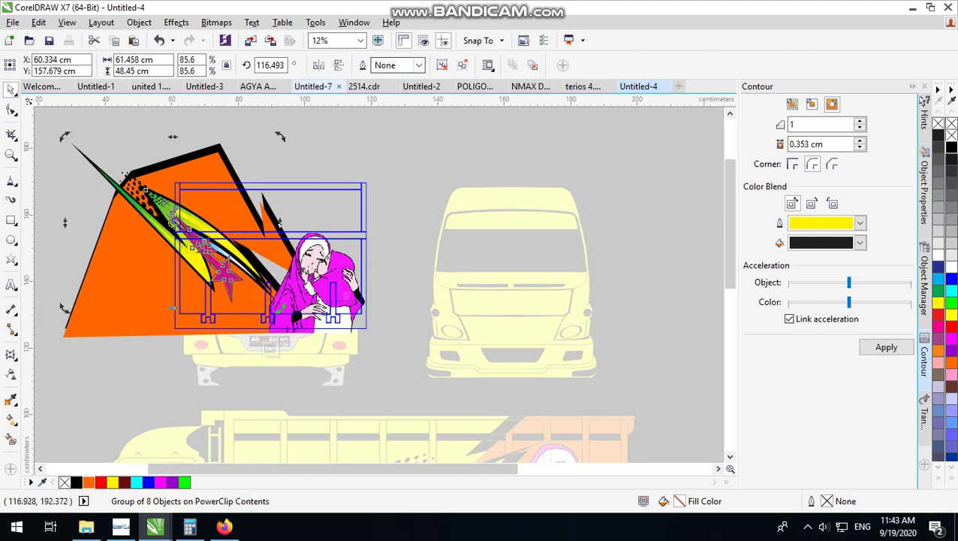
click(318, 65)
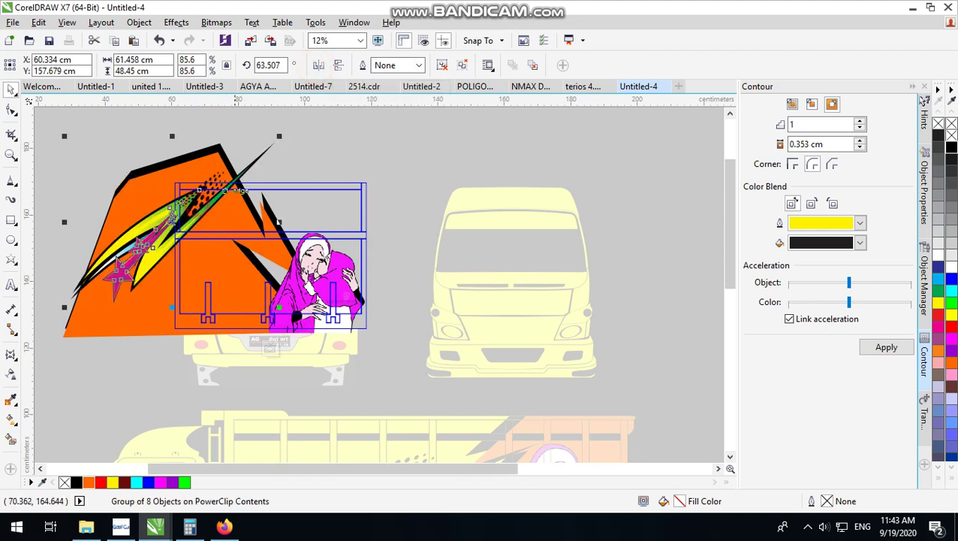
click(225, 194)
drag(278, 133, 272, 315)
drag(154, 197, 255, 282)
drag(279, 218, 291, 195)
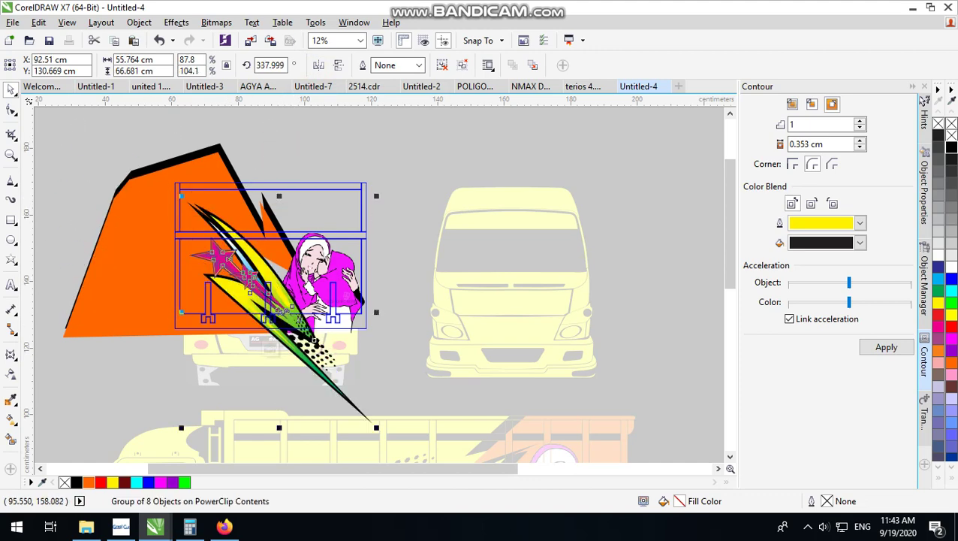
click(258, 286)
drag(377, 197, 399, 220)
key(ctrl+z)
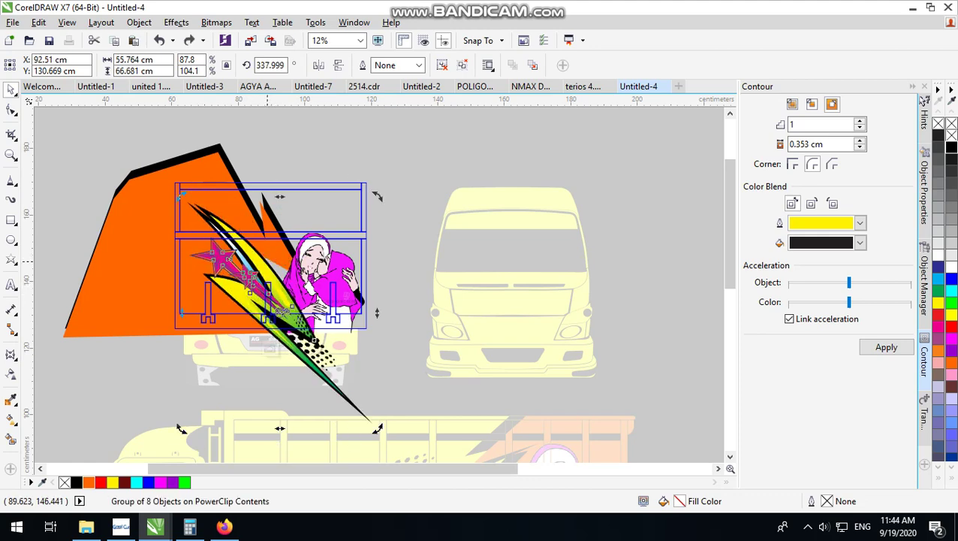
- Bring the two embracing figures in front of the stripe group and finish editing the rear panel's PowerClip
click(263, 228)
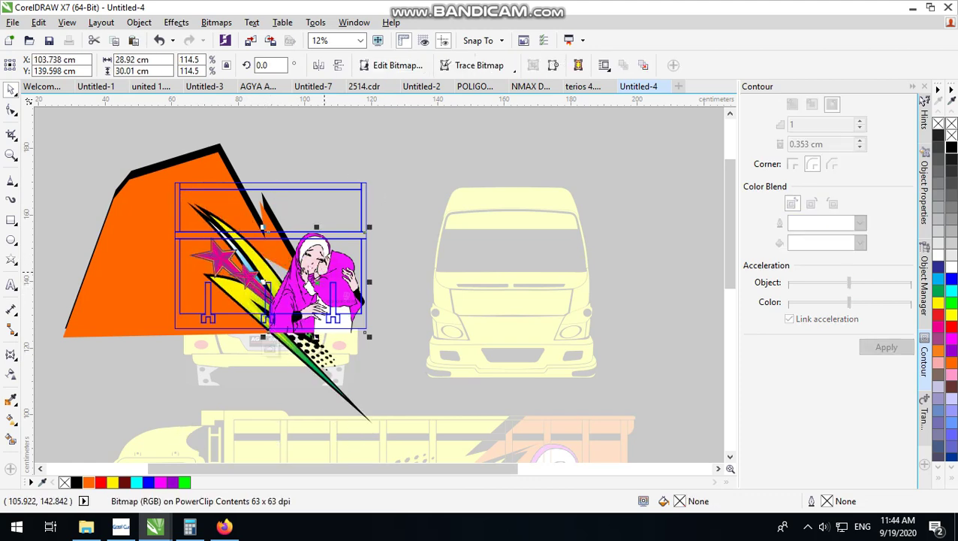
ctrl+click(433, 218)
scroll(269, 287, up, 1)
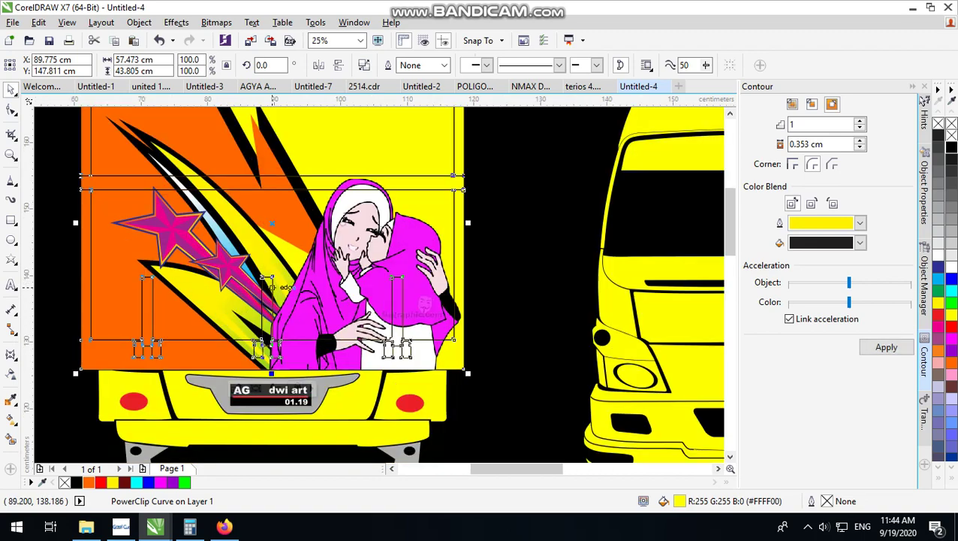
scroll(292, 284, down, 2)
click(296, 194)
scroll(290, 287, up, 2)
scroll(274, 280, down, 2)
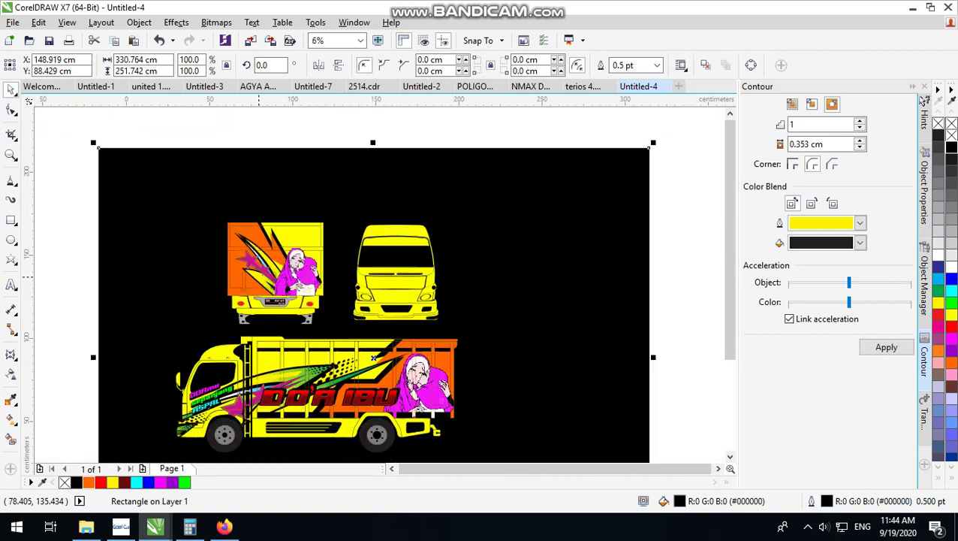
click(366, 118)
scroll(283, 276, up, 1)
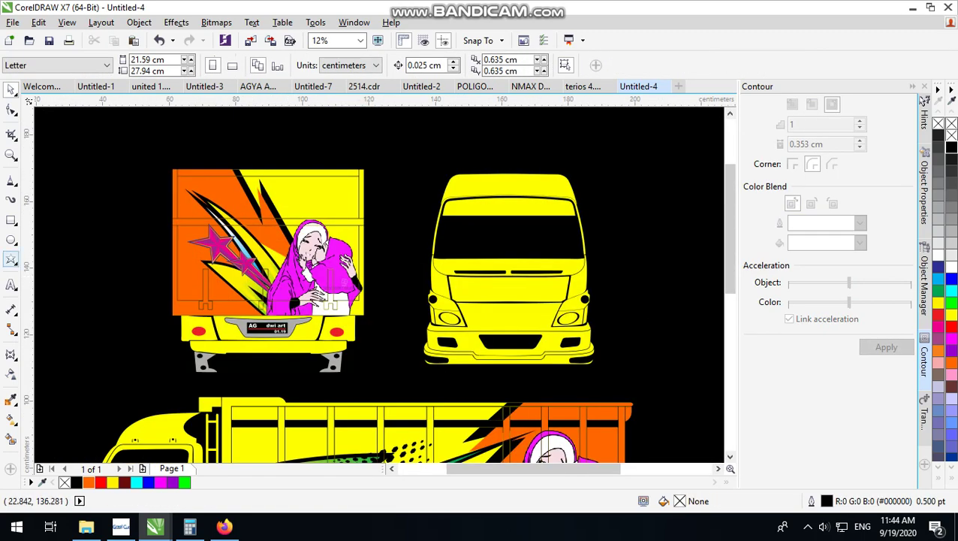
- Add the artistic text "DOA KU MENYERTAIMU" on two lines over the upper orange area of the rear panel
click(11, 286)
scroll(222, 193, up, 1)
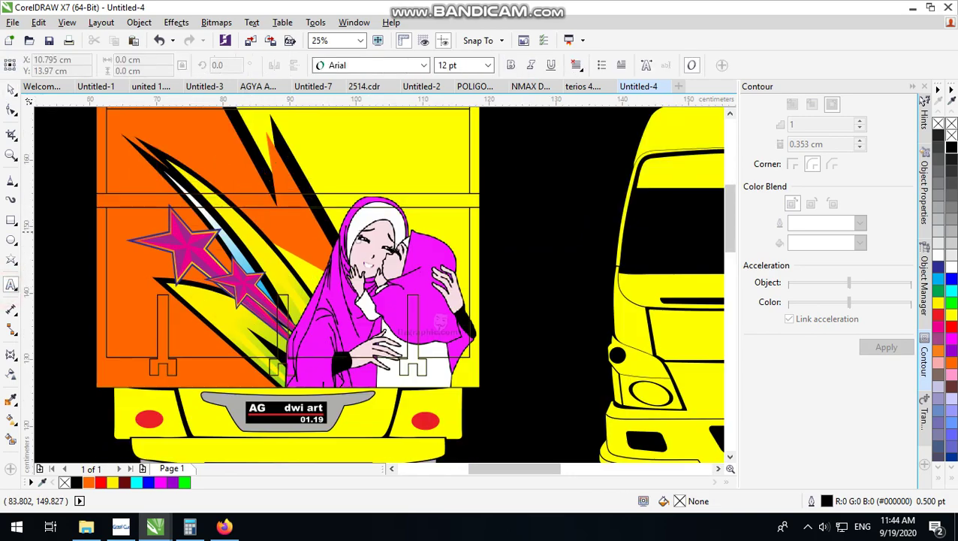
scroll(195, 218, down, 1)
click(180, 231)
scroll(179, 230, up, 2)
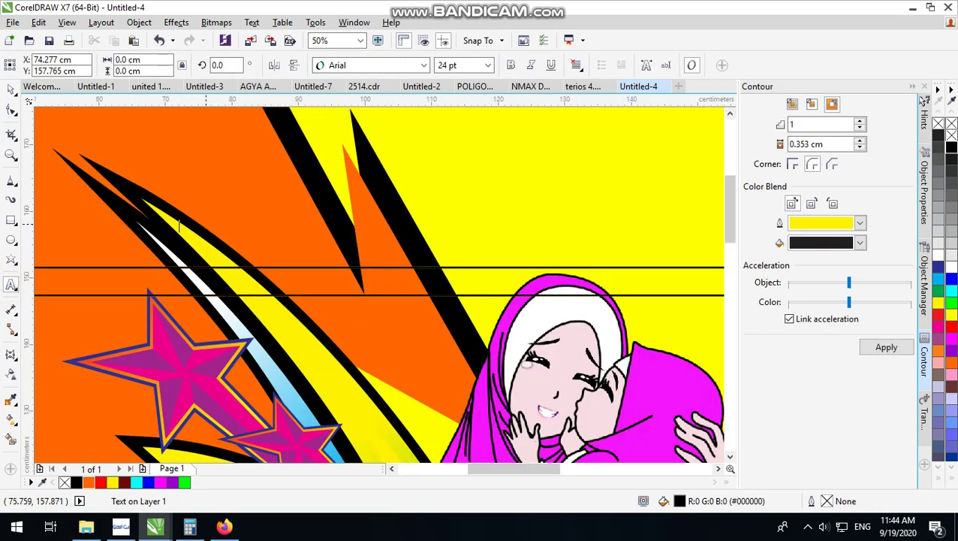
scroll(216, 206, down, 3)
scroll(217, 197, up, 1)
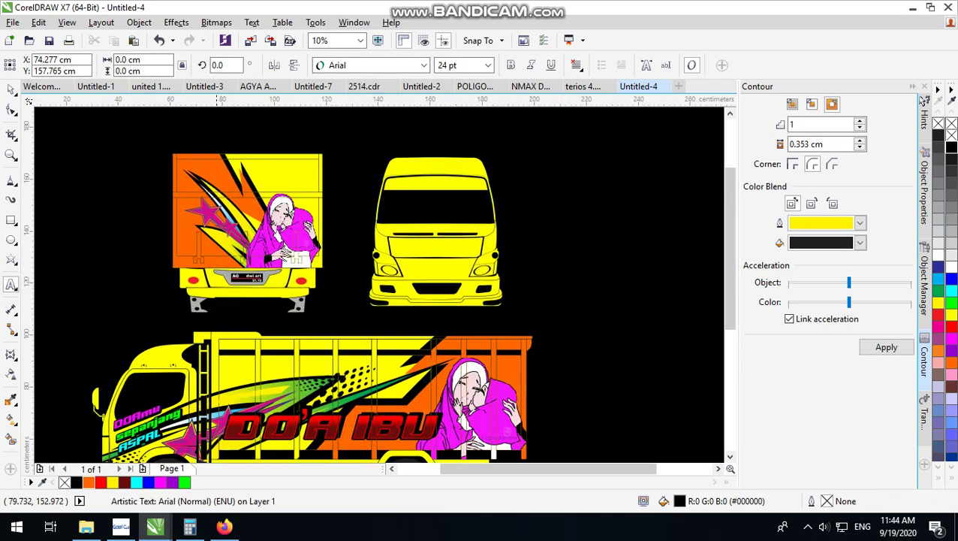
scroll(219, 174, up, 2)
scroll(220, 174, up, 2)
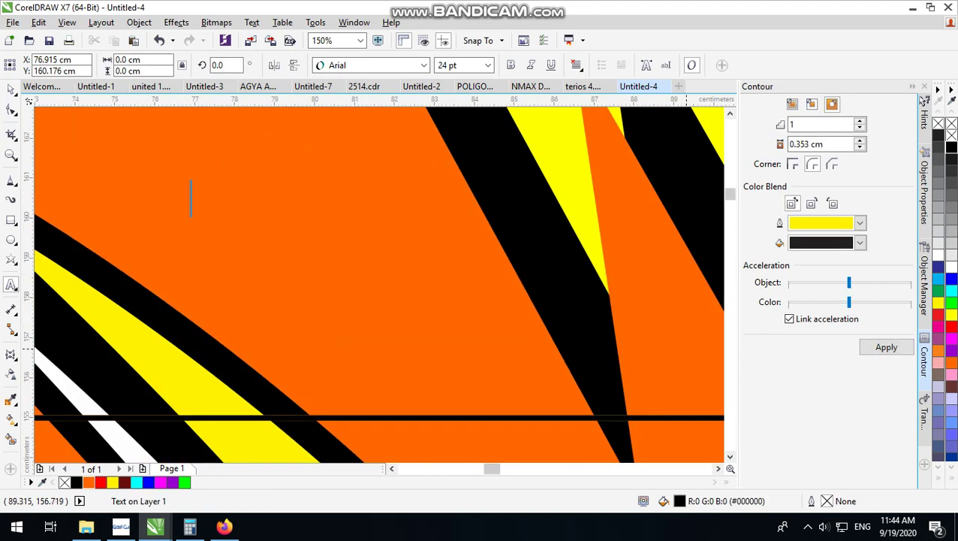
text(d)
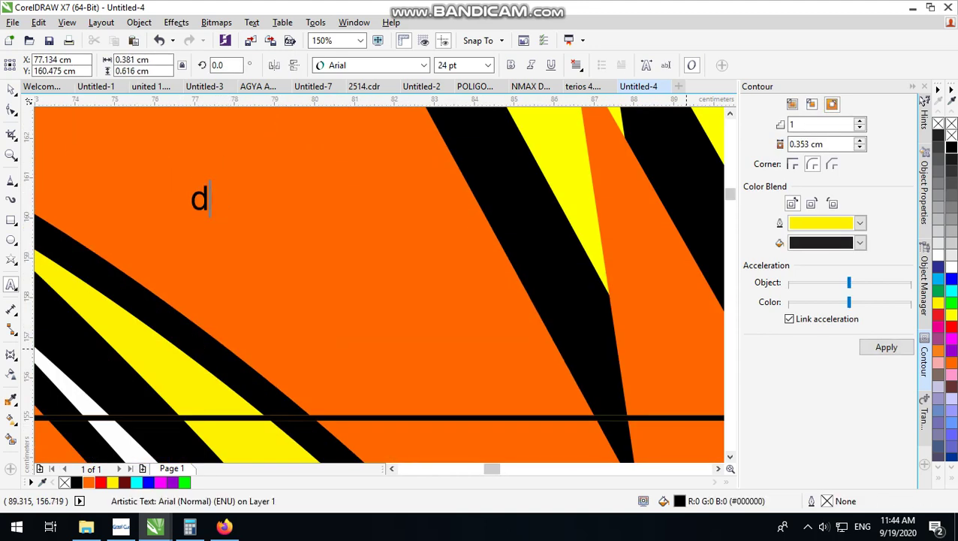
text(oDOA Q)
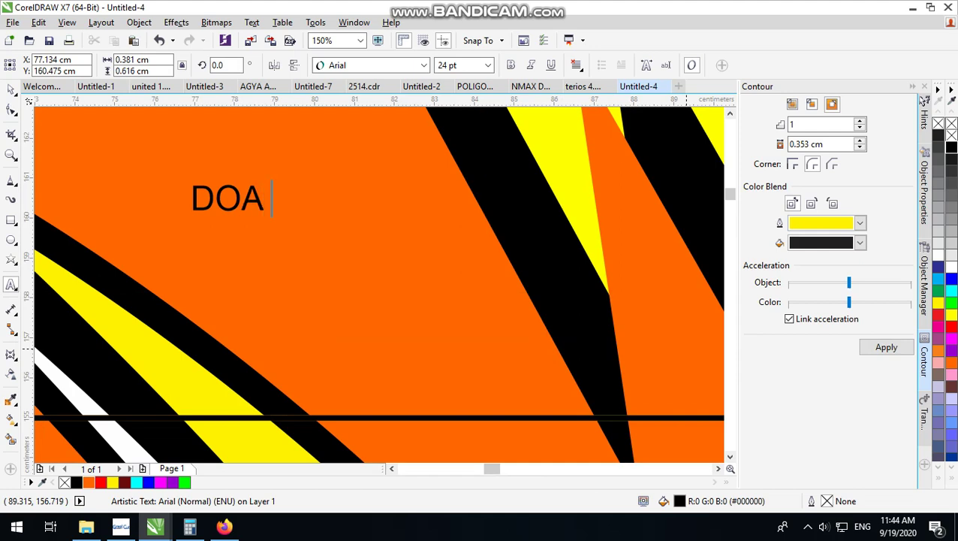
key(BackSpace)
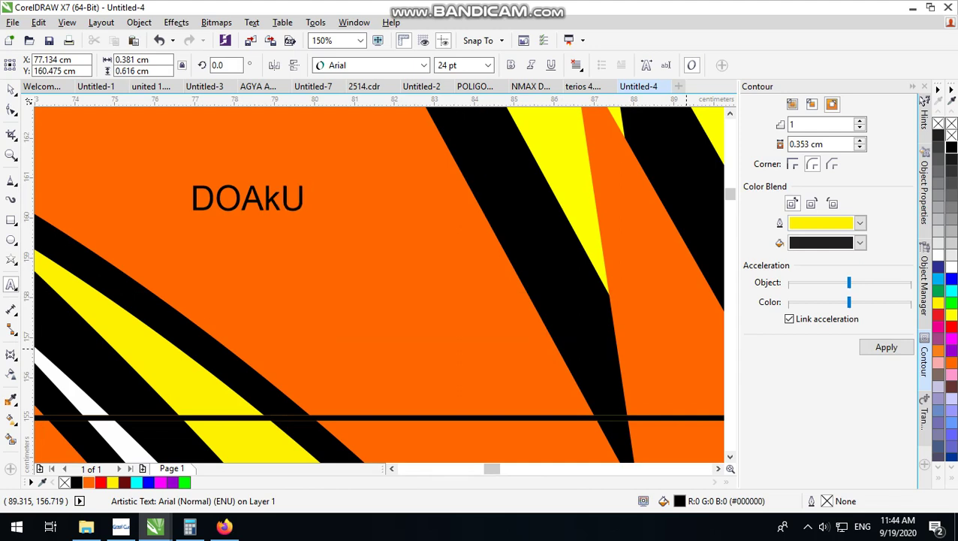
key(BackSpace)
key(BackSpace)
text(K)
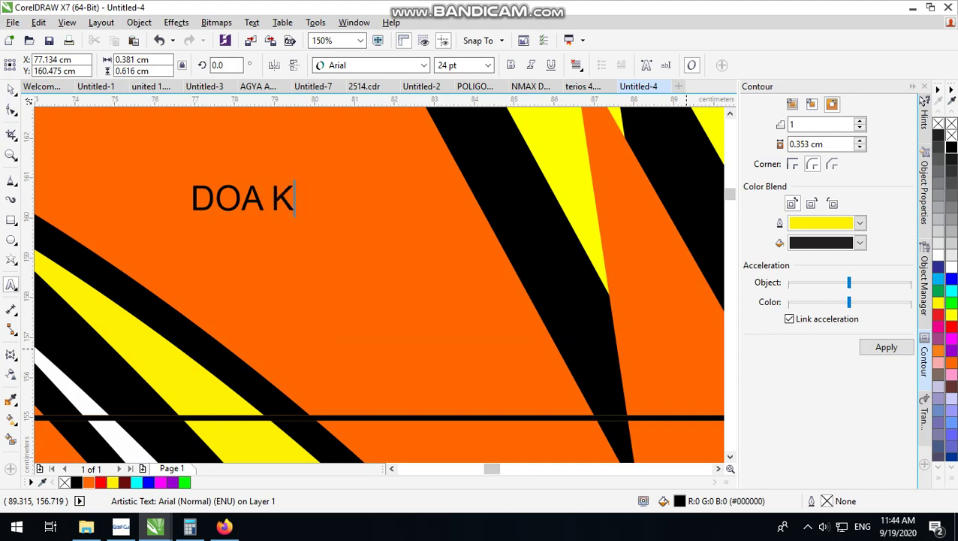
text(U MENYER)
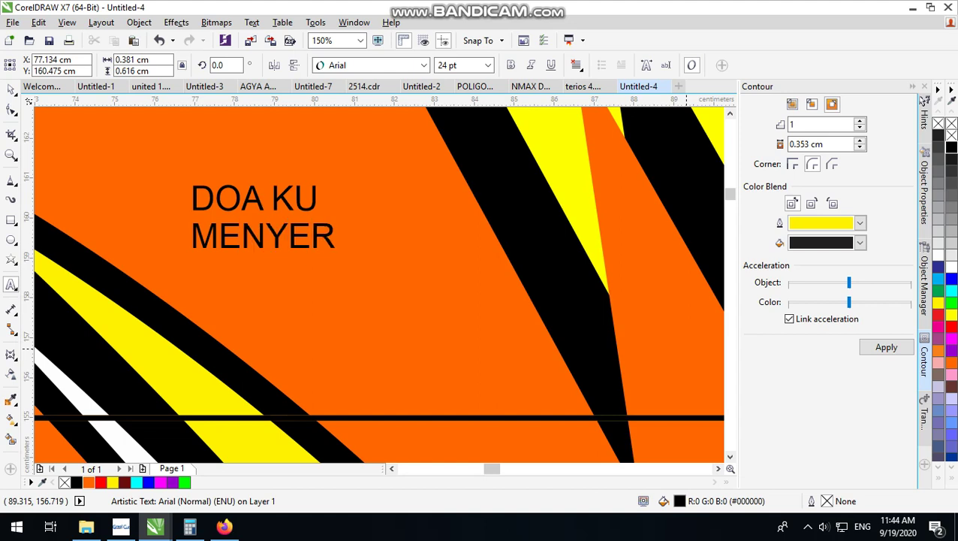
text(TAI)
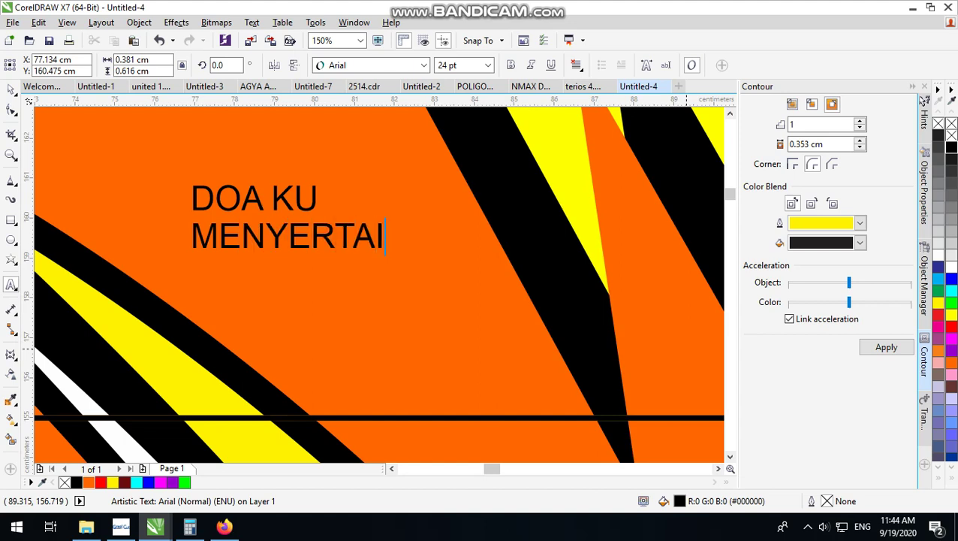
text(MU)
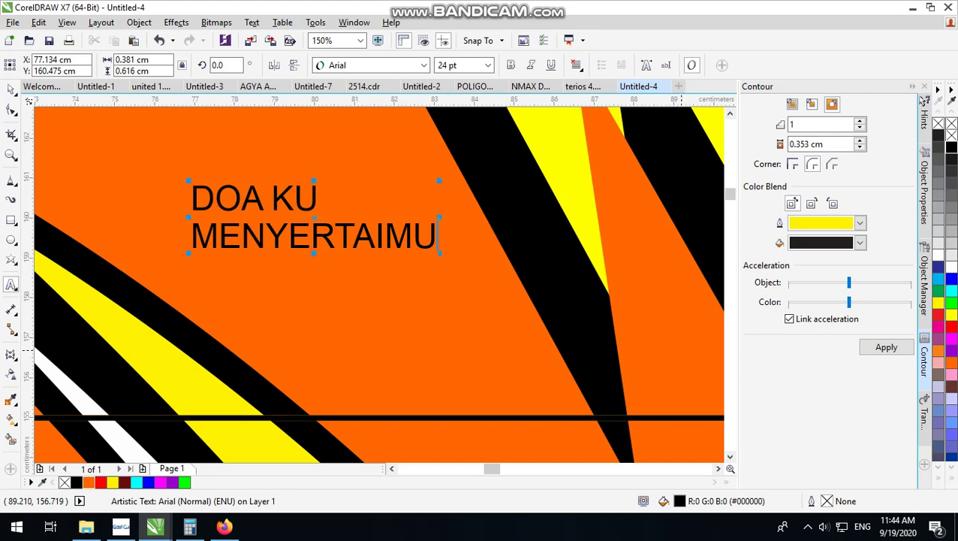
key(Escape)
- Enlarge the slogan text to about 42 × 11 cm so it spans the rear panel's upper section
scroll(341, 225, down, 5)
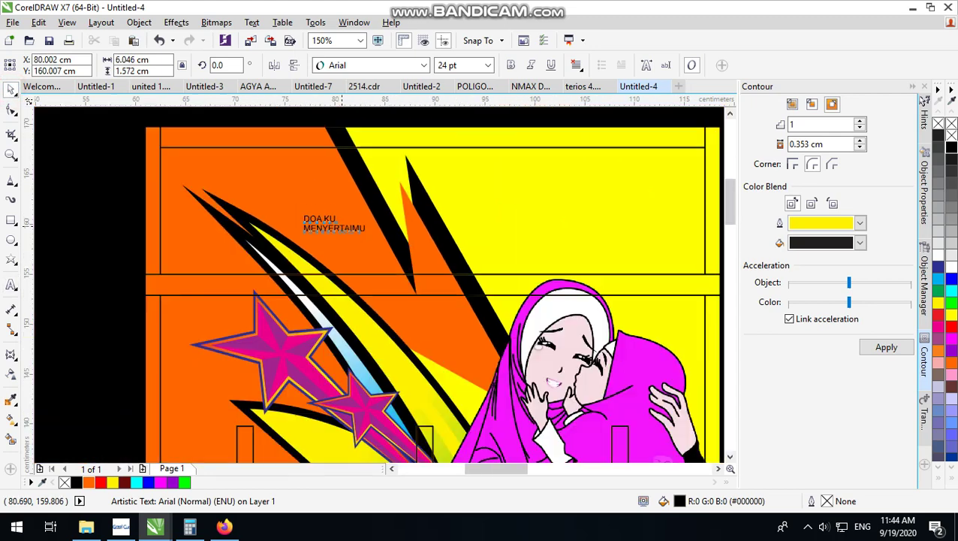
drag(358, 215, 419, 191)
scroll(355, 228, up, 2)
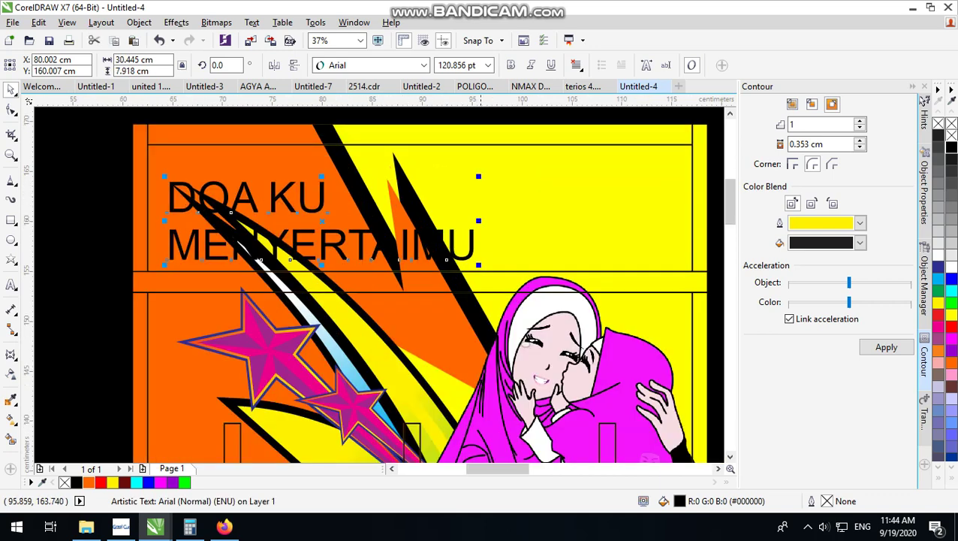
drag(483, 177, 623, 146)
scroll(392, 190, down, 2)
scroll(422, 187, up, 1)
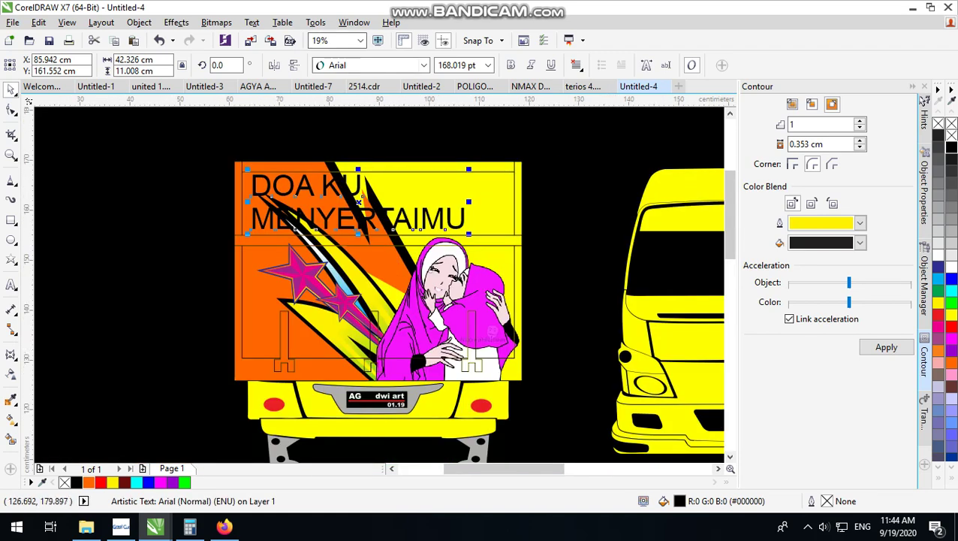
- Change the font of the rear panel's slogan text to ARMY RUST
click(364, 68)
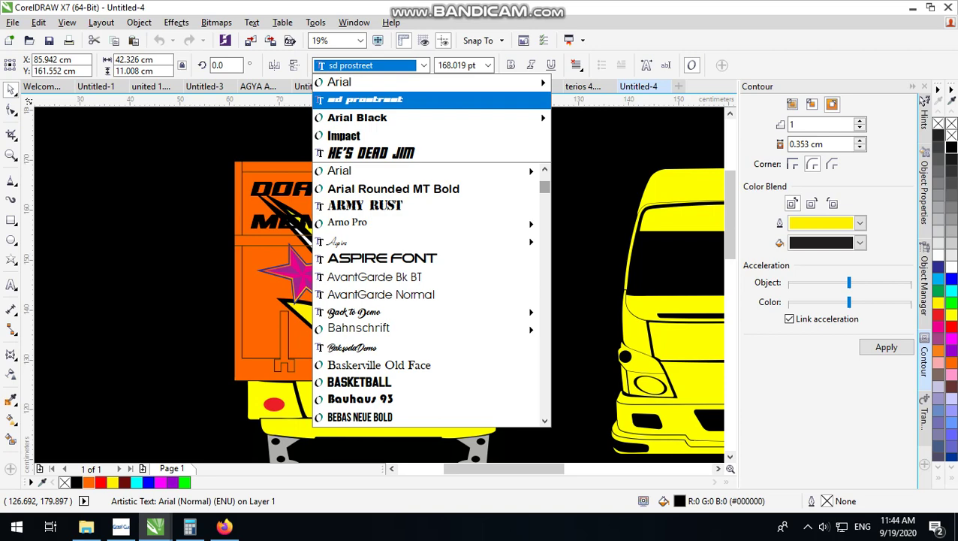
key(Down)
key(Down)
key(Down)
key(Up)
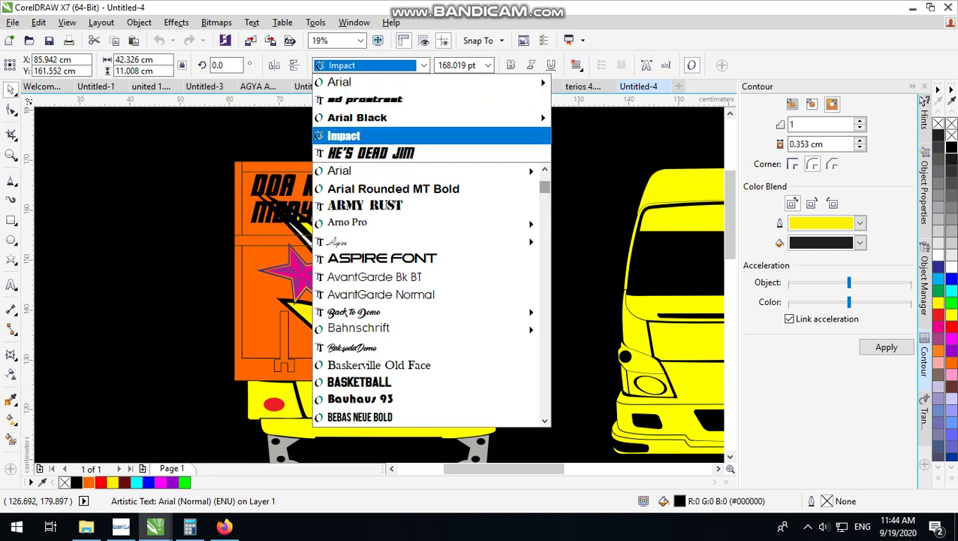
key(Down)
key(Down)
key(Down)
key(Down)
key(Return)
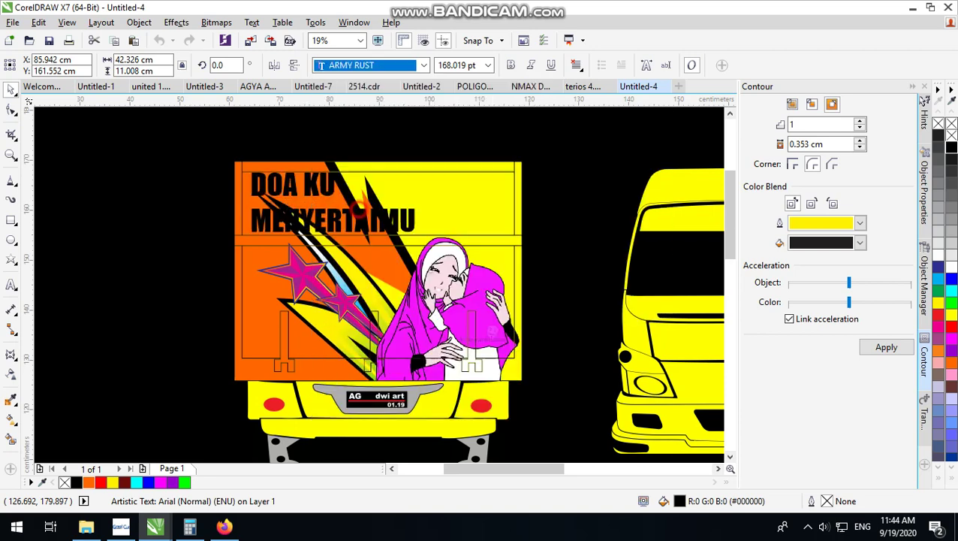
- Tighten the slogan's line spacing and enlarge the text to about 41.4 × 10 cm
scroll(426, 229, up, 2)
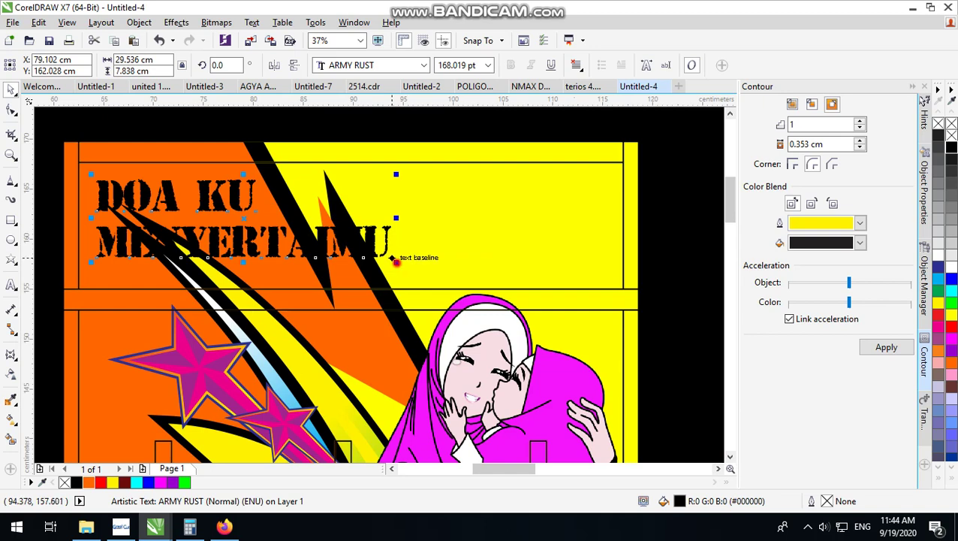
drag(392, 258, 488, 286)
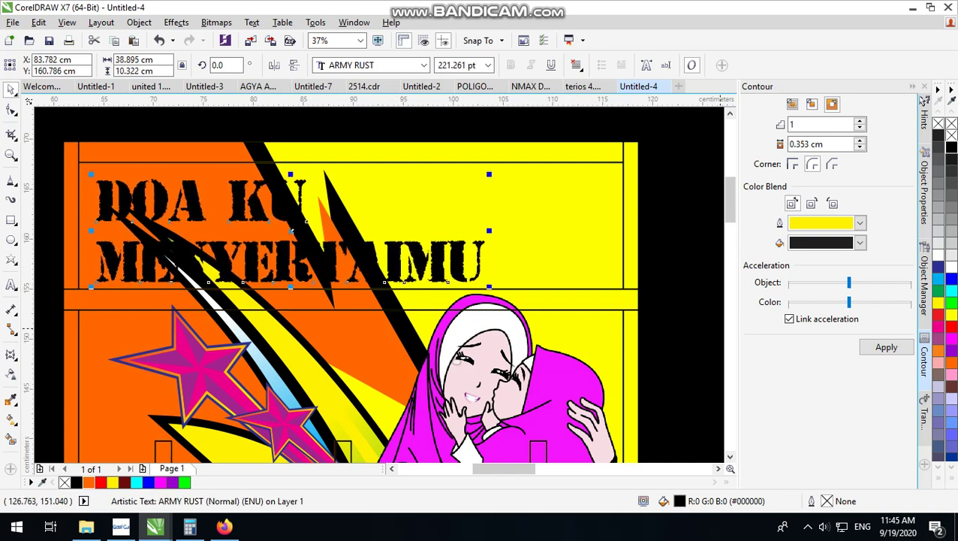
click(11, 109)
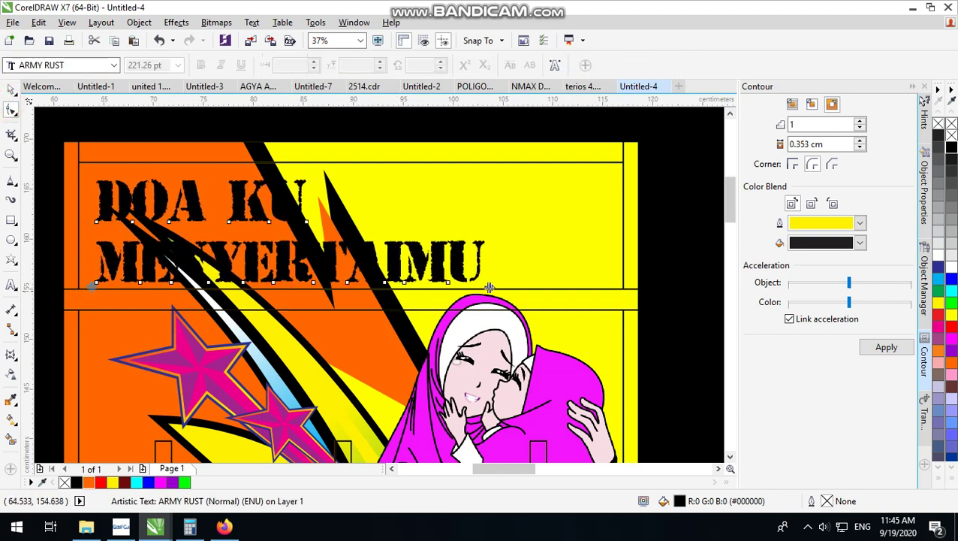
click(11, 89)
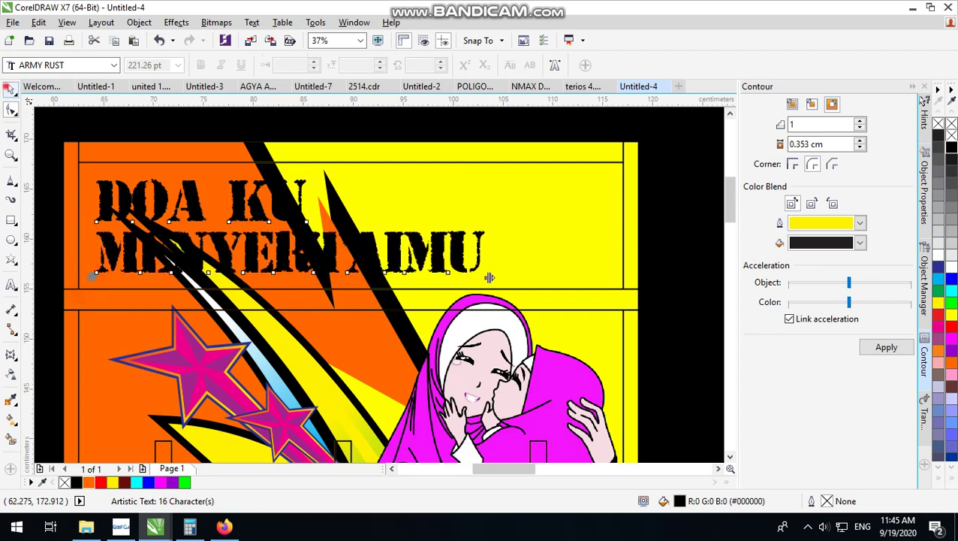
drag(491, 277, 515, 290)
- Apply a one-step 0.353 cm outside contour to the slogan text and break the contour group apart
scroll(197, 201, down, 2)
scroll(136, 222, down, 2)
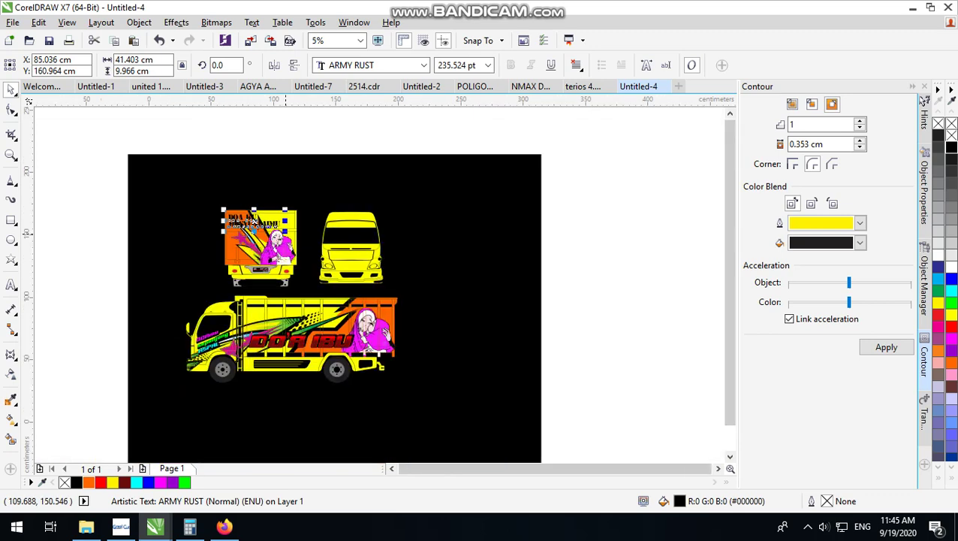
click(79, 226)
scroll(247, 203, up, 4)
click(148, 201)
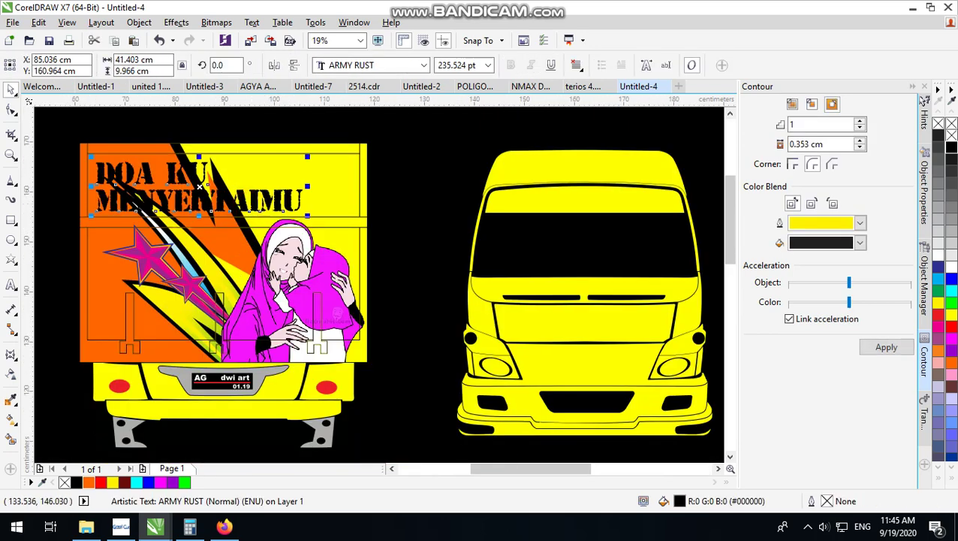
click(887, 347)
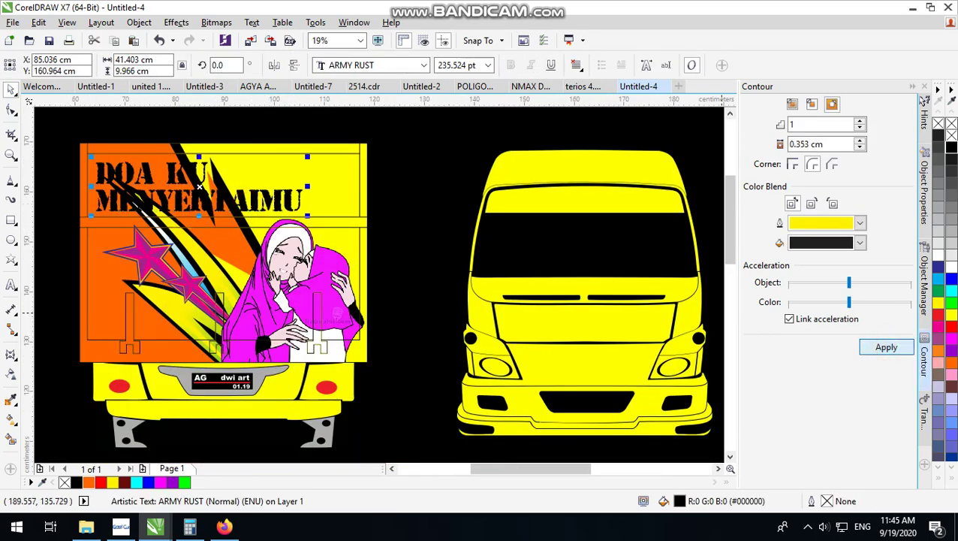
scroll(205, 201, up, 3)
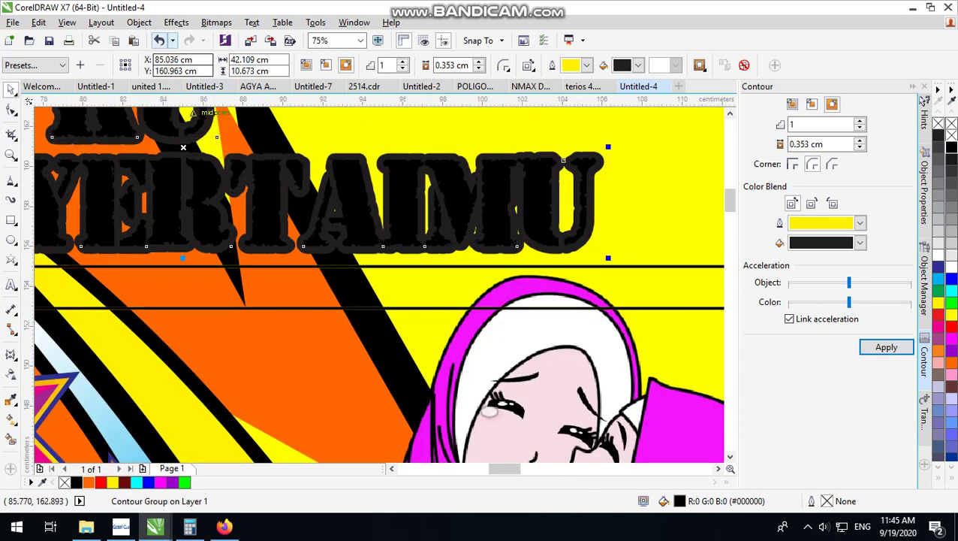
click(139, 22)
click(196, 232)
scroll(451, 176, down, 3)
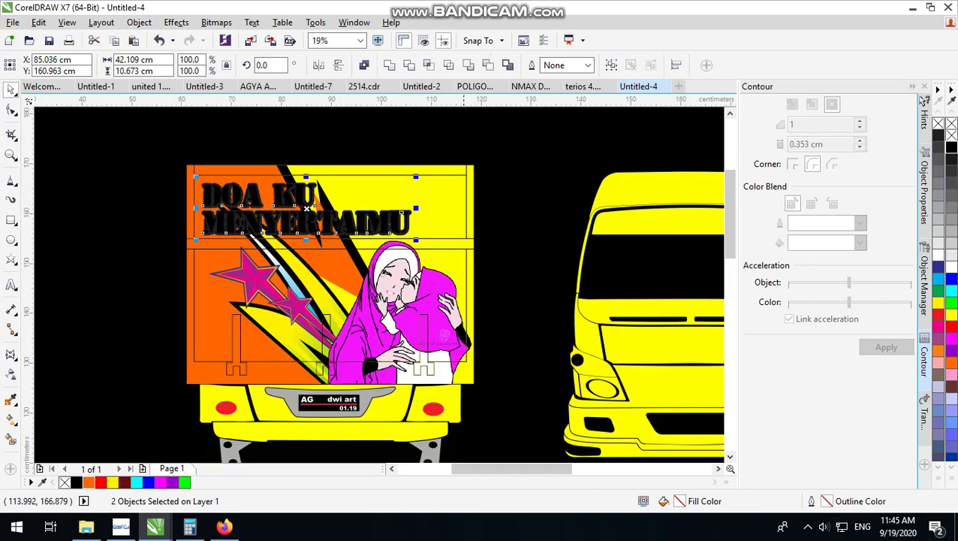
click(489, 156)
- Place a copy of the slogan's contour curve at about X 85.29, Y 161.22 cm and weld it to the original contour
scroll(416, 205, up, 4)
drag(338, 248, 359, 228)
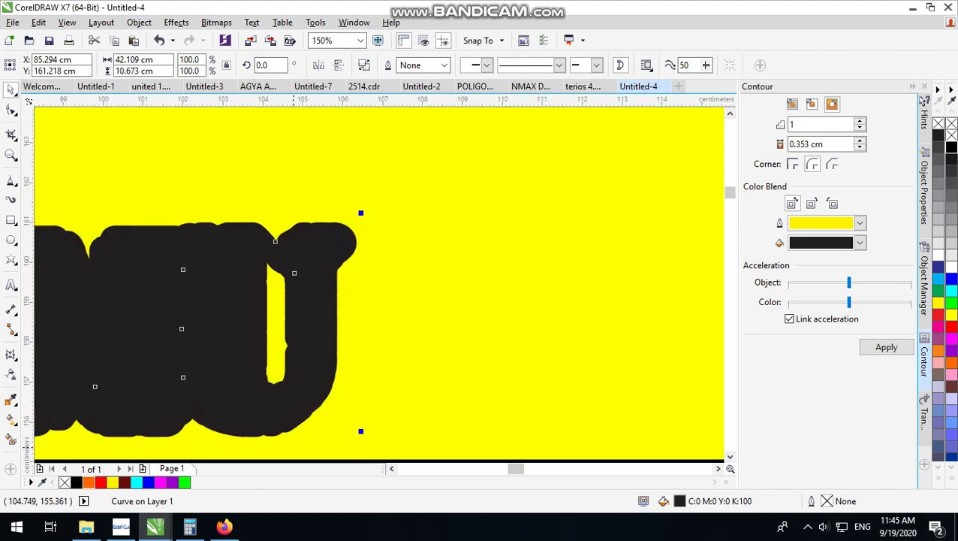
scroll(299, 287, up, 2)
shift+click(235, 246)
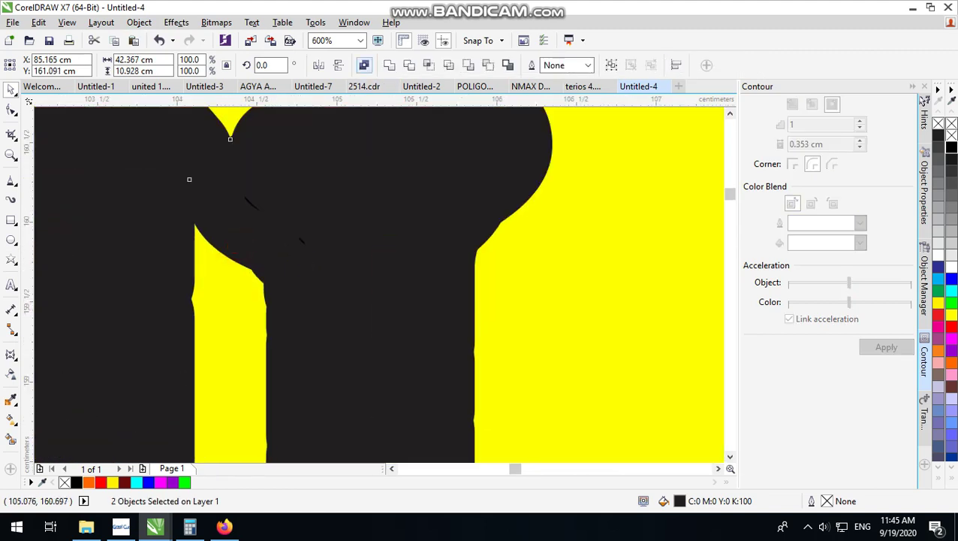
click(390, 66)
- Fill the slogan text with red (#FF0000) and its welded contour shape with black (#000000)
click(390, 206)
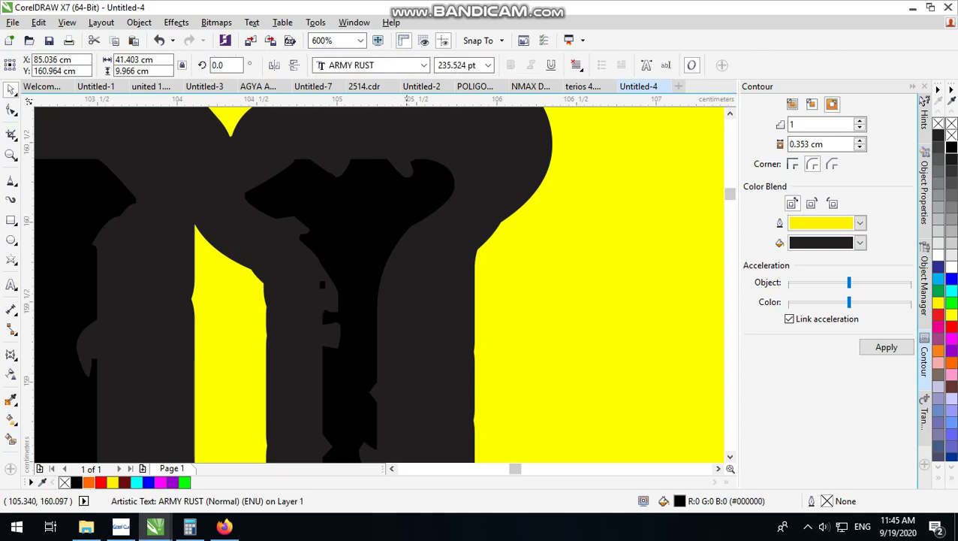
click(951, 327)
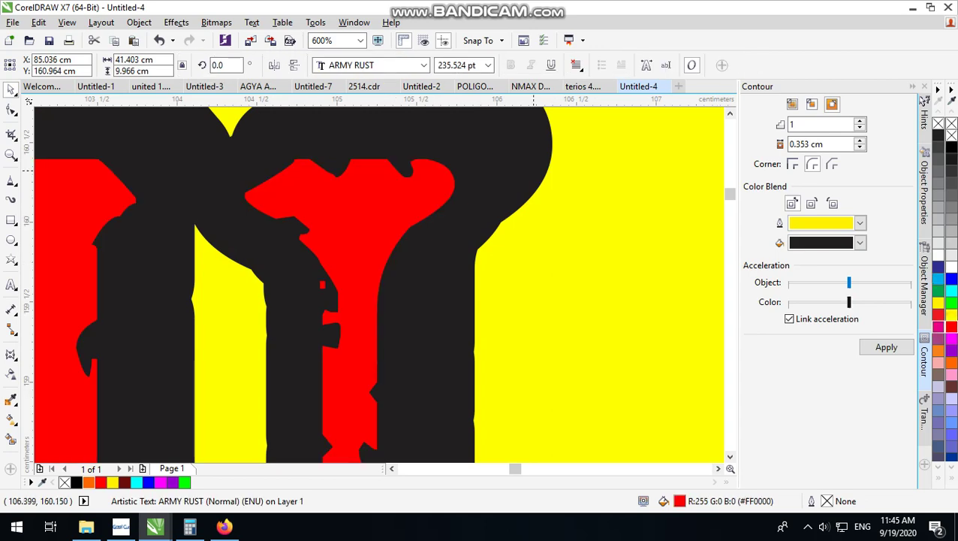
click(494, 135)
click(951, 147)
scroll(401, 216, down, 10)
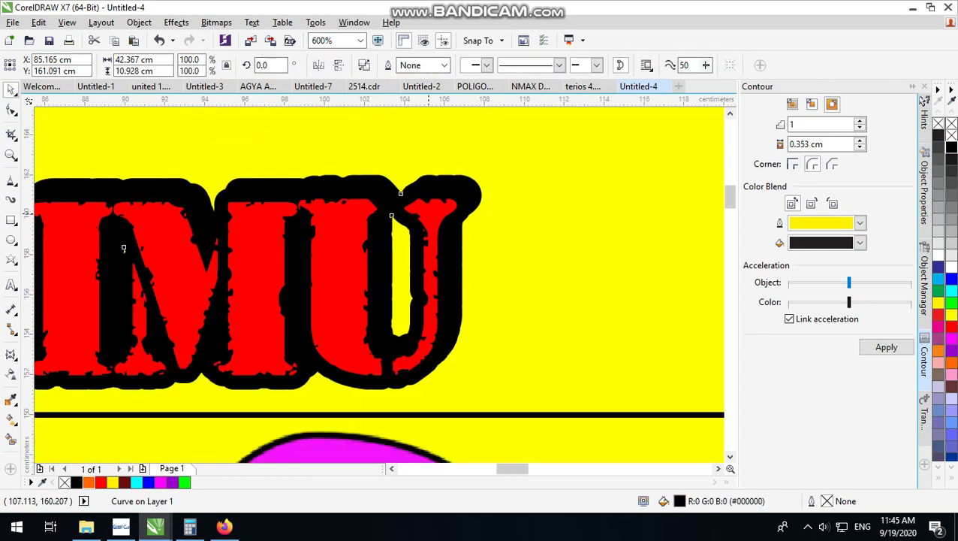
scroll(296, 200, up, 2)
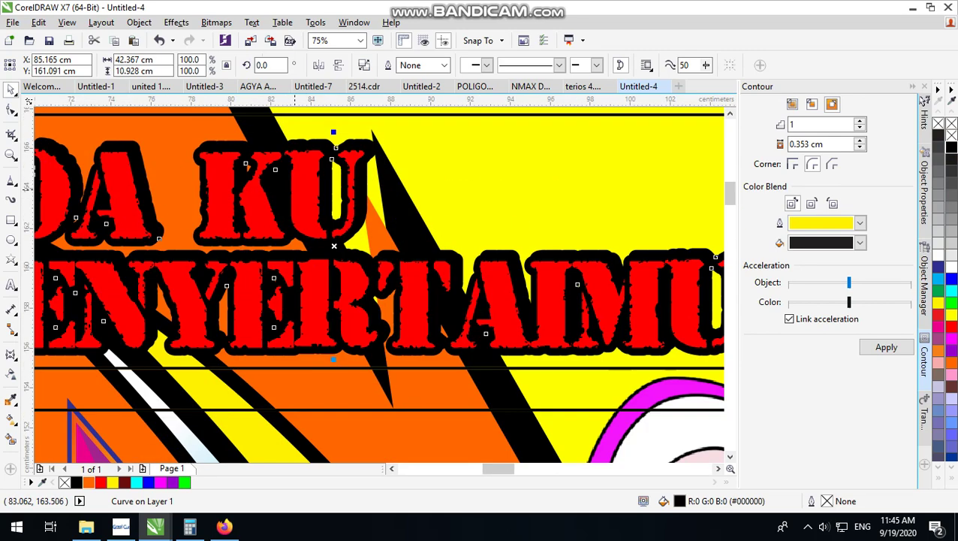
click(297, 177)
scroll(309, 167, up, 1)
drag(308, 169, 309, 173)
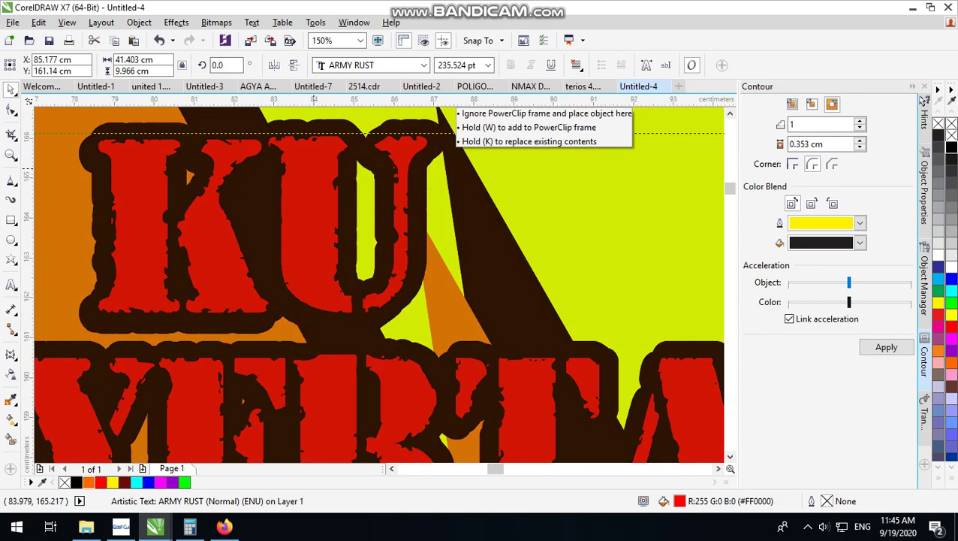
scroll(307, 172, up, 4)
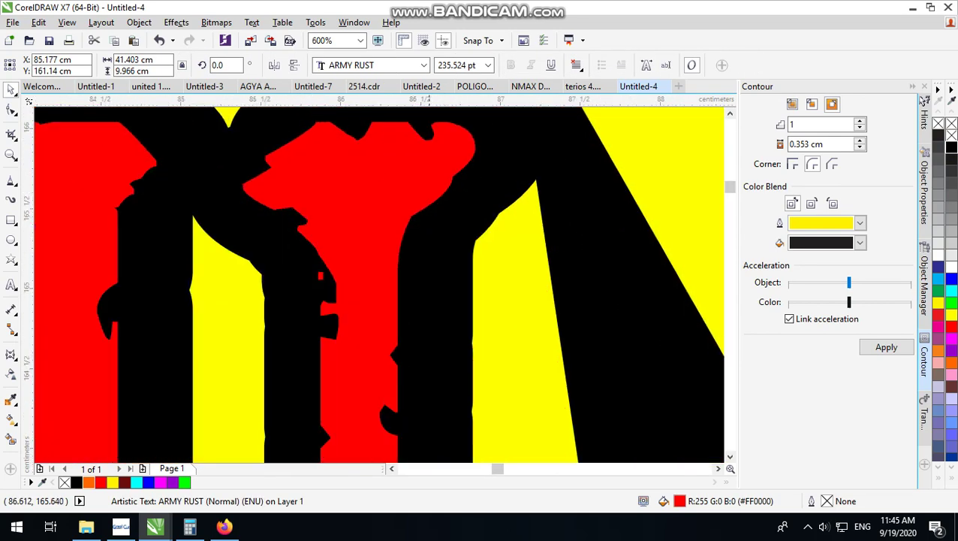
scroll(438, 180, down, 3)
scroll(453, 157, up, 1)
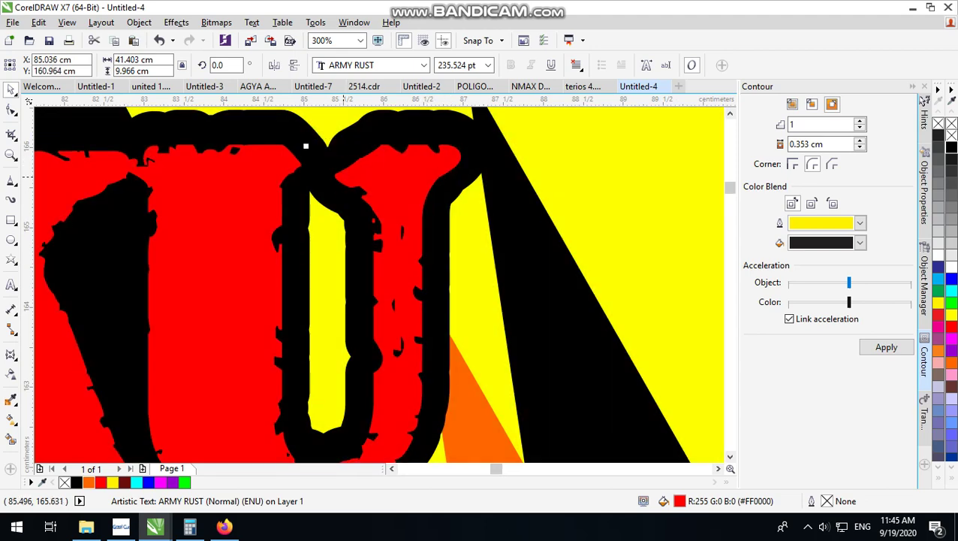
- Offset a copy of the slogan text to about X 85.3, Y 161.13 cm and fill it white behind the red lettering
drag(306, 146, 326, 133)
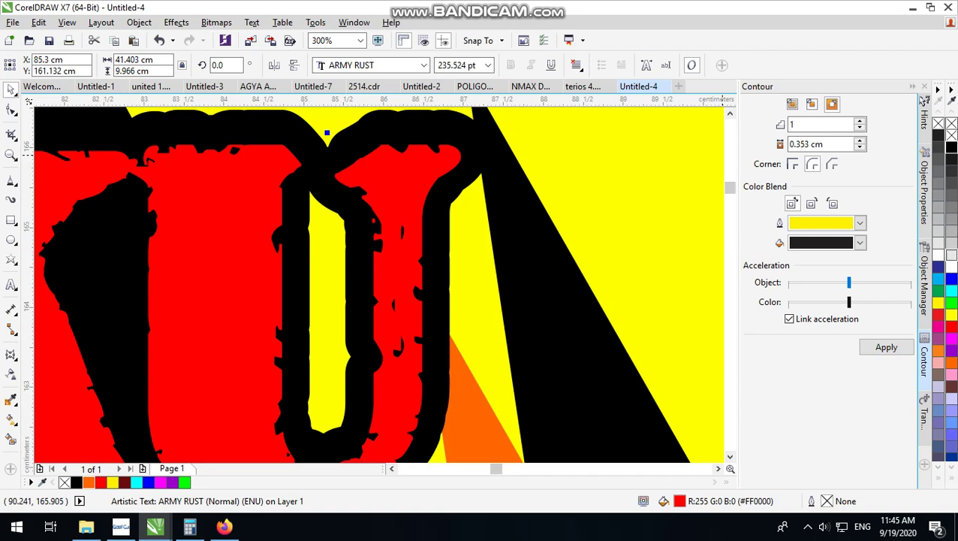
scroll(327, 133, down, 5)
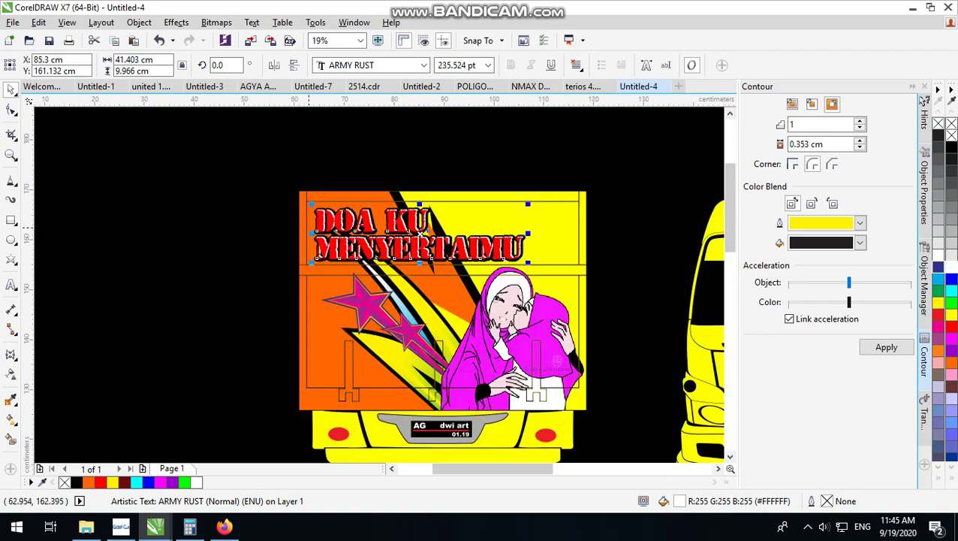
scroll(287, 223, down, 1)
click(61, 215)
- Examine the rear slogan and compare the rear, front and side views of the truck livery
scroll(353, 224, up, 1)
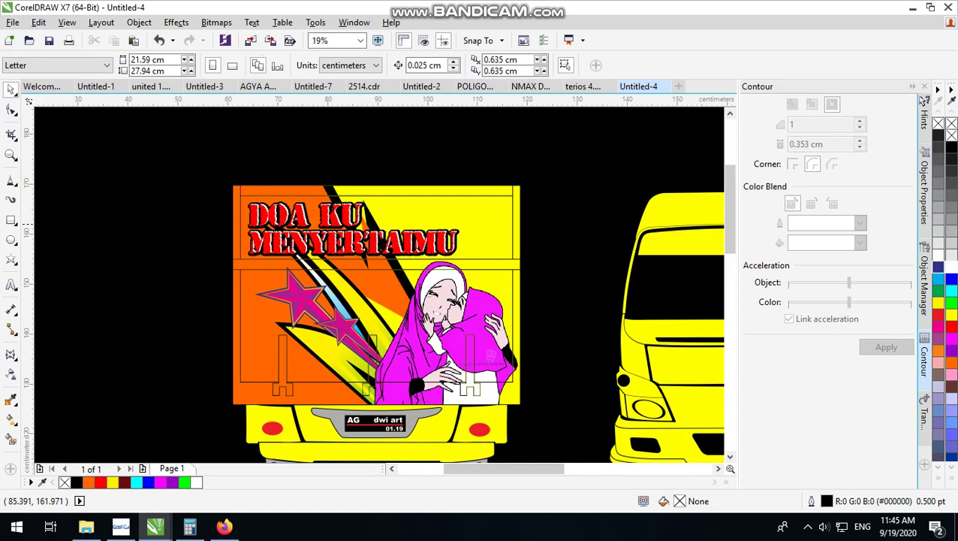
scroll(259, 178, down, 1)
scroll(360, 248, up, 1)
scroll(323, 286, down, 1)
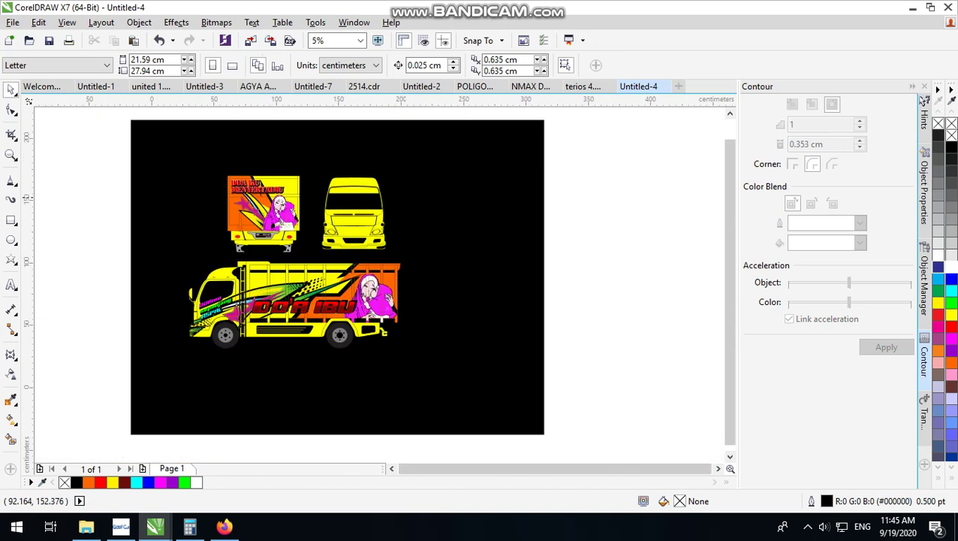
scroll(324, 313, up, 1)
scroll(323, 313, down, 1)
scroll(333, 323, up, 1)
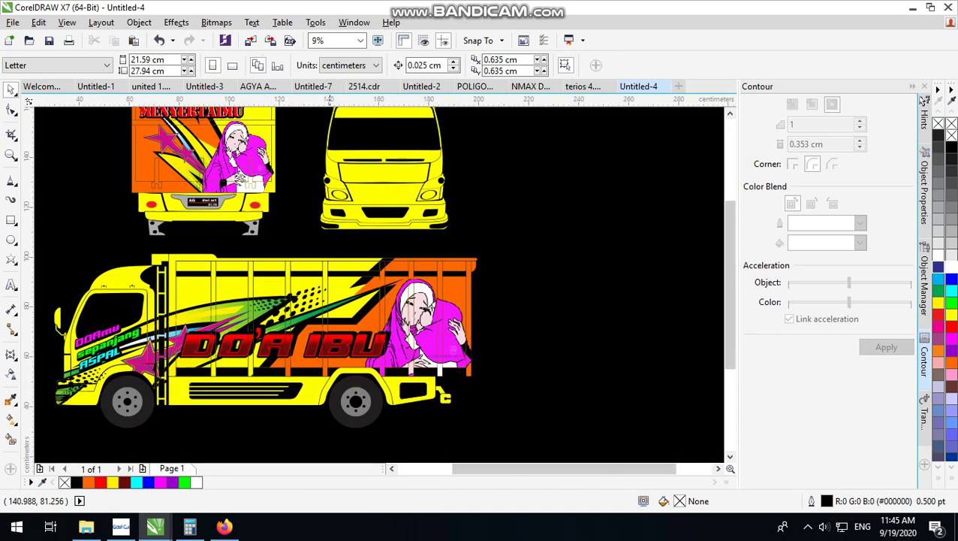
click(332, 355)
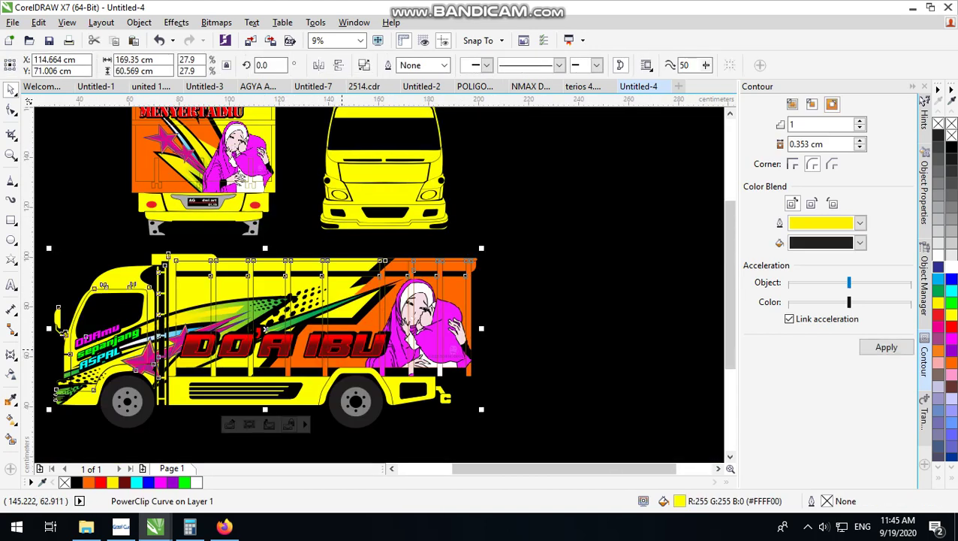
scroll(363, 343, down, 1)
scroll(364, 323, up, 1)
scroll(364, 307, down, 1)
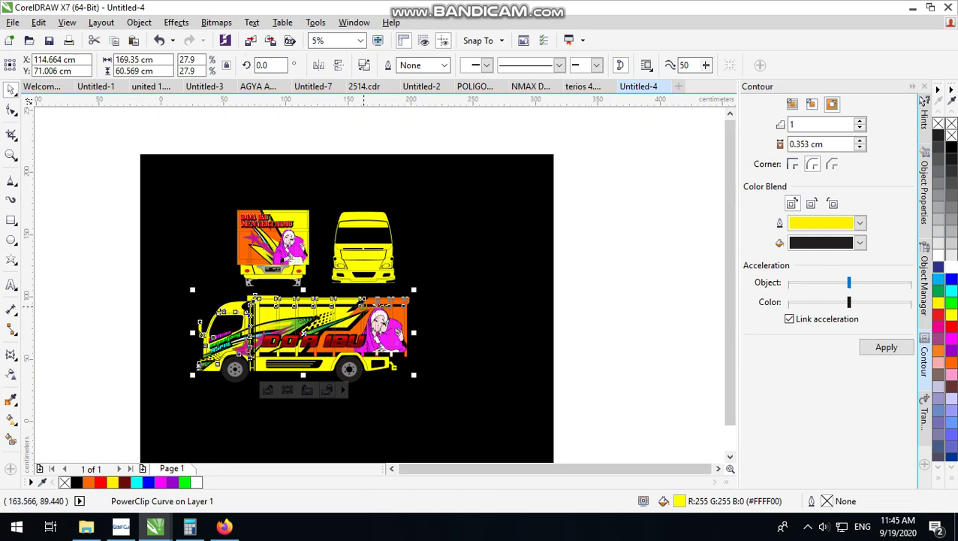
click(628, 215)
scroll(366, 259, up, 1)
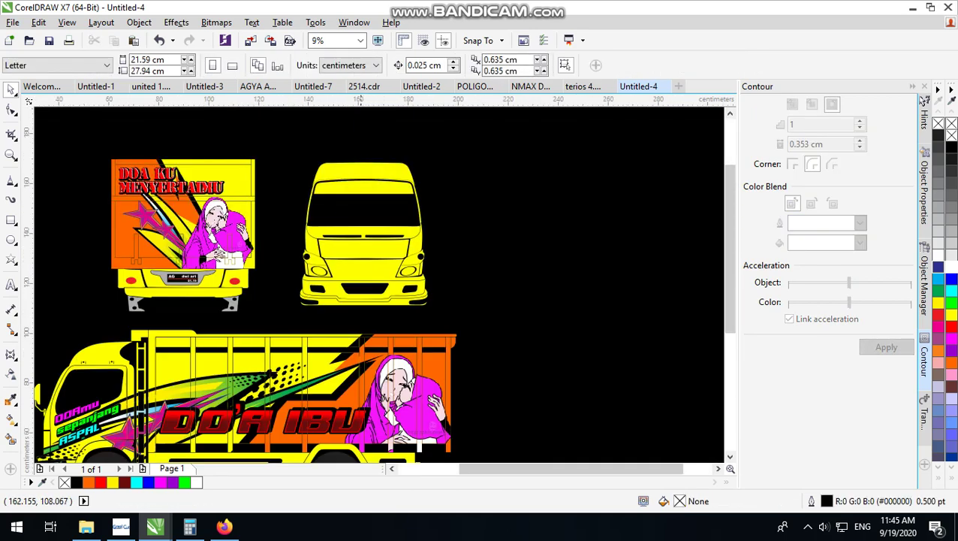
scroll(366, 260, down, 1)
scroll(347, 379, up, 1)
scroll(349, 359, down, 1)
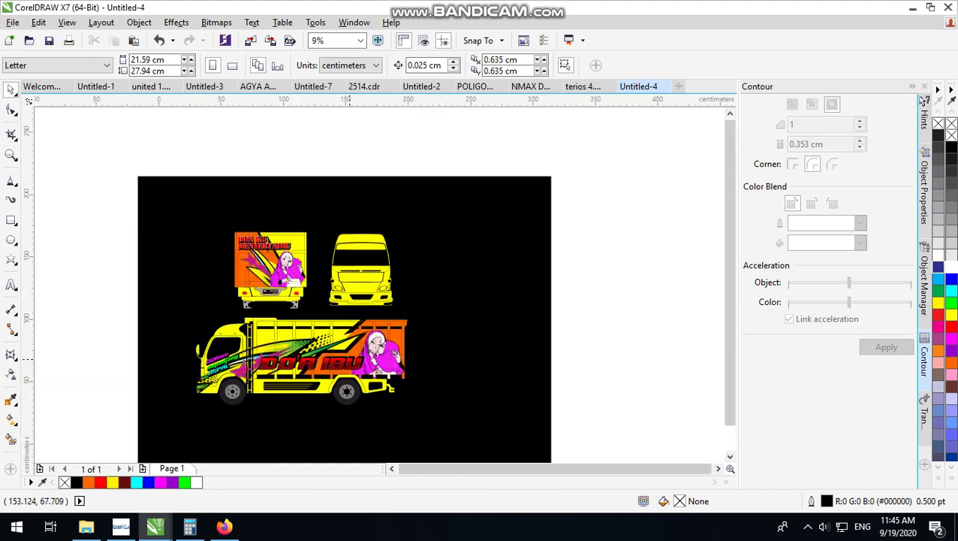
scroll(337, 355, up, 1)
- Open the side view's PowerClip contents, copy the "DO'A IBU" lettering group, and finish editing the PowerClip
double_click(356, 382)
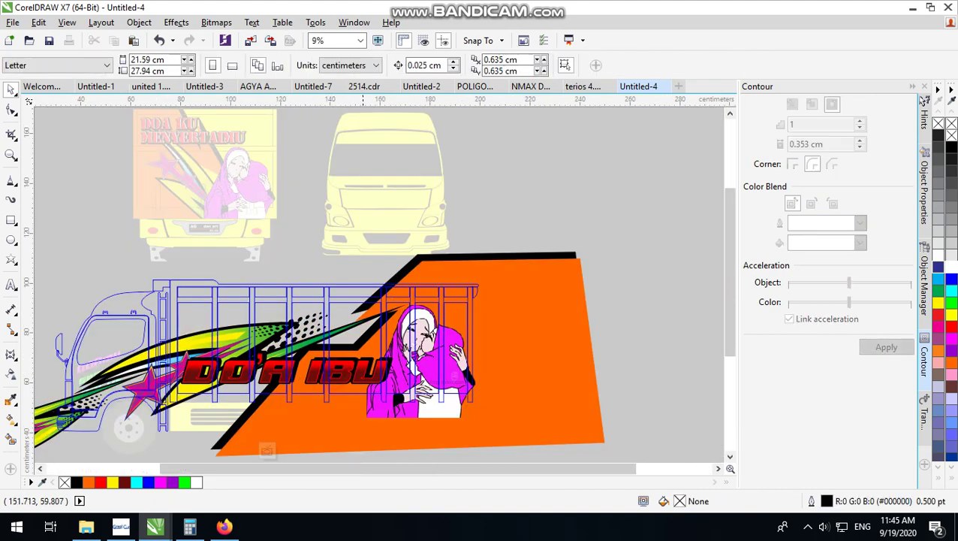
click(355, 375)
click(400, 430)
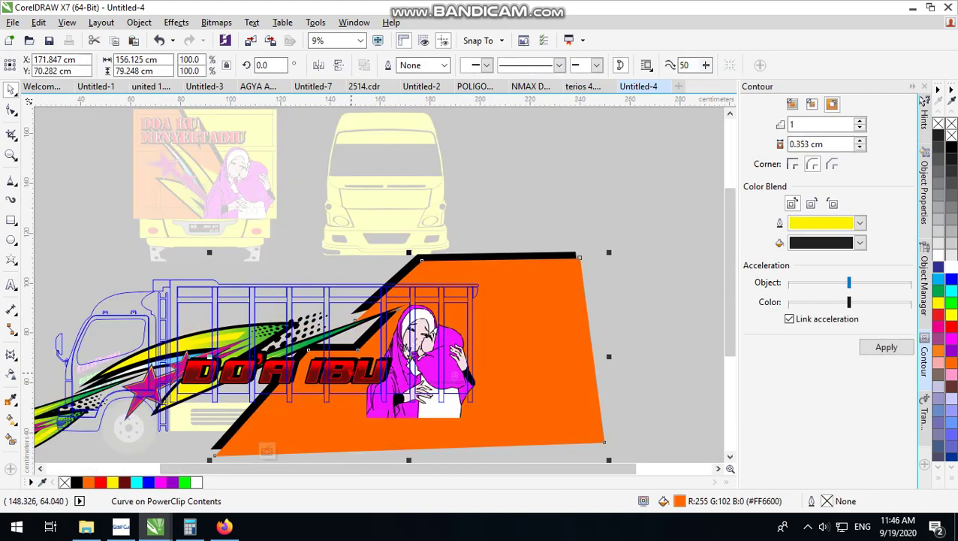
click(351, 373)
right_click(345, 369)
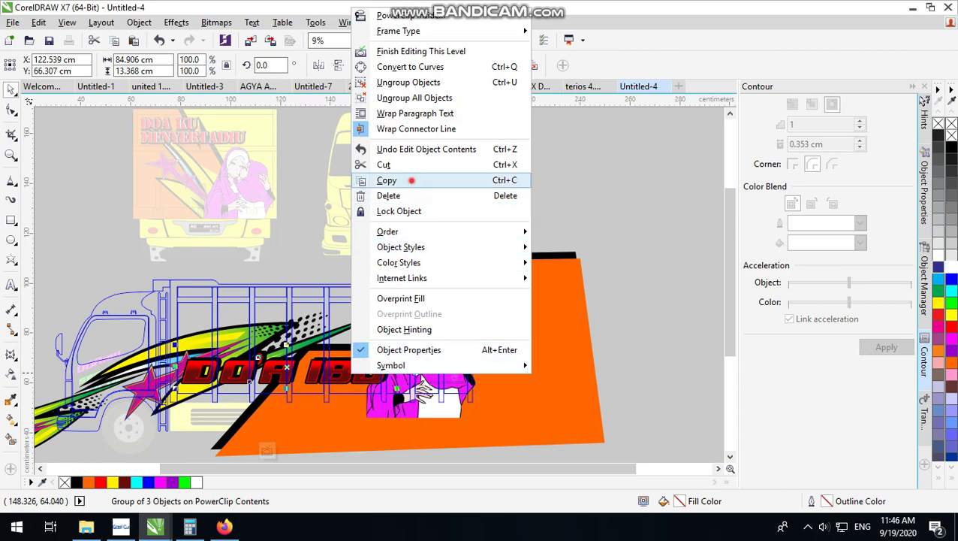
click(436, 179)
click(504, 177)
right_click(524, 169)
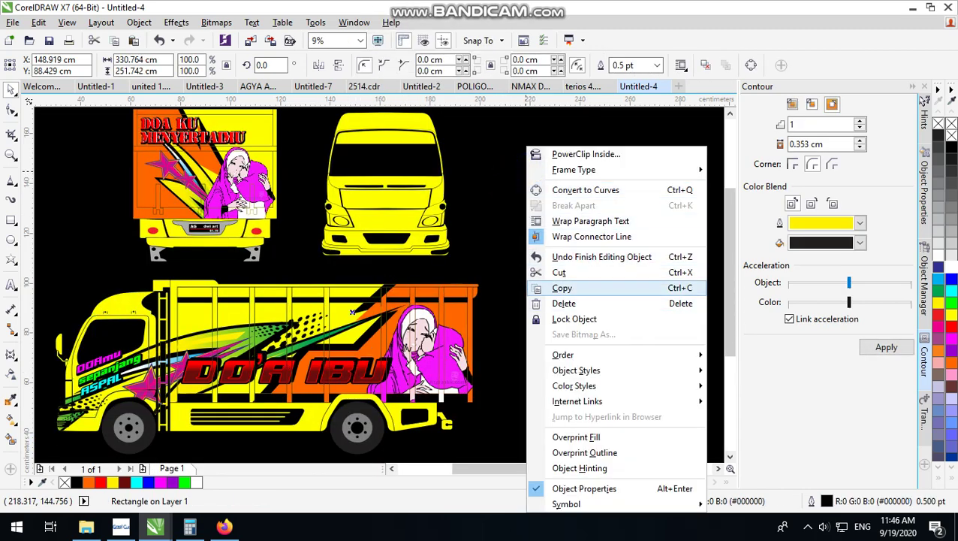
click(496, 220)
right_click(495, 221)
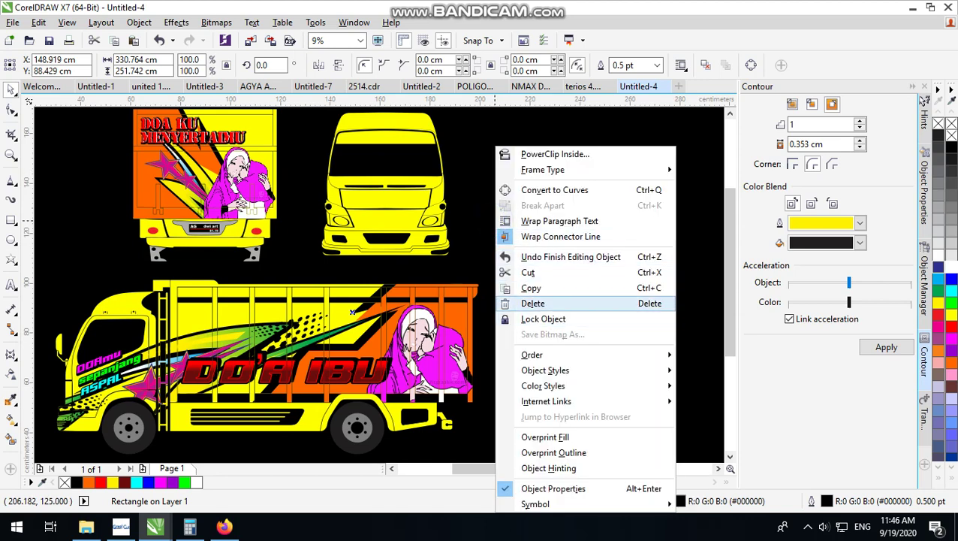
click(543, 319)
- Reopen the side view's PowerClip, copy the "DO'A IBU" lettering group again, and return to the page
double_click(338, 370)
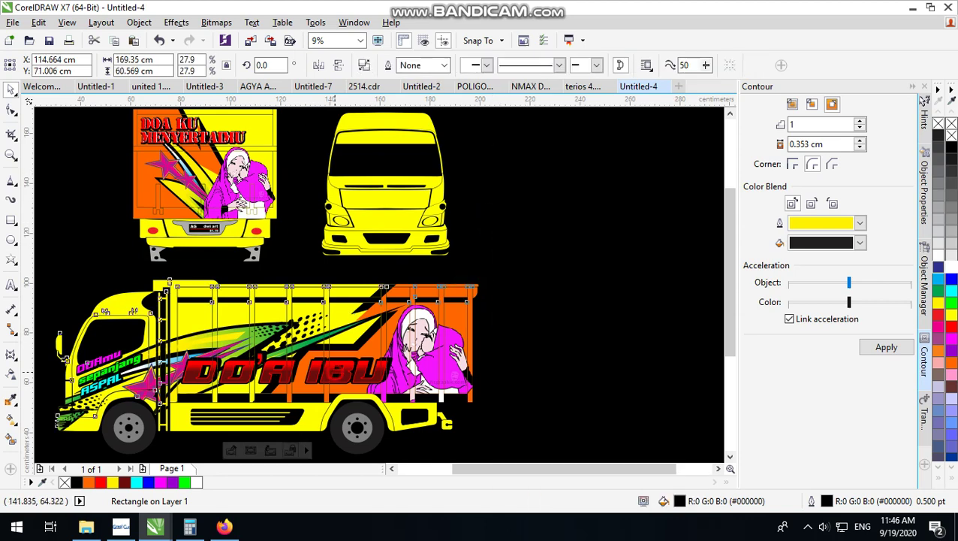
right_click(348, 368)
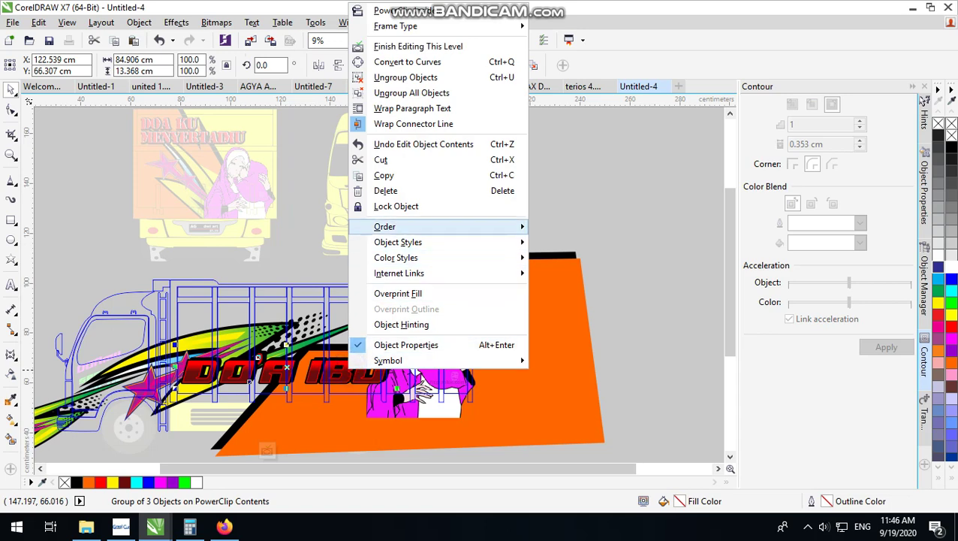
click(403, 172)
click(567, 164)
- Try pasting the "DO'A IBU" lettering into the Untitled-2 document, and return to Untitled-4
right_click(543, 212)
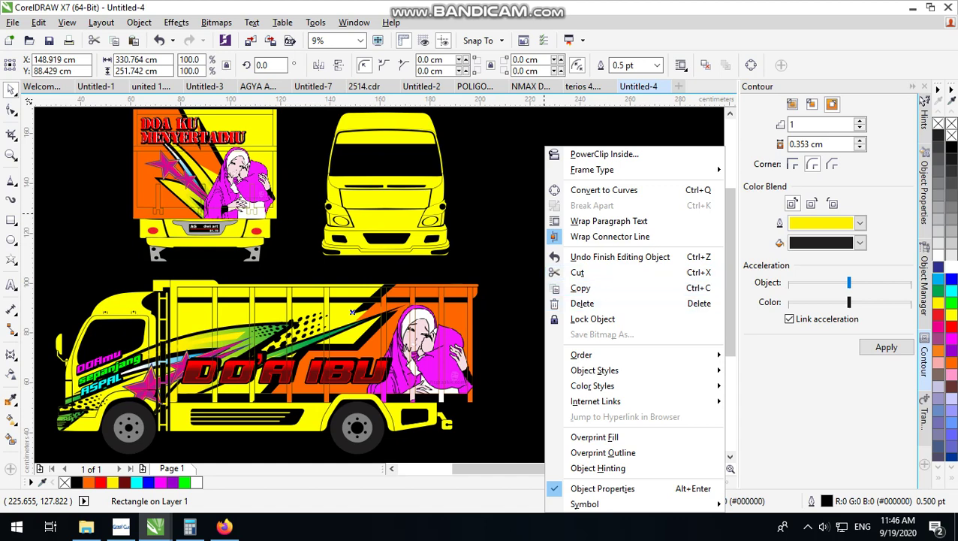
click(423, 87)
click(423, 87)
right_click(431, 118)
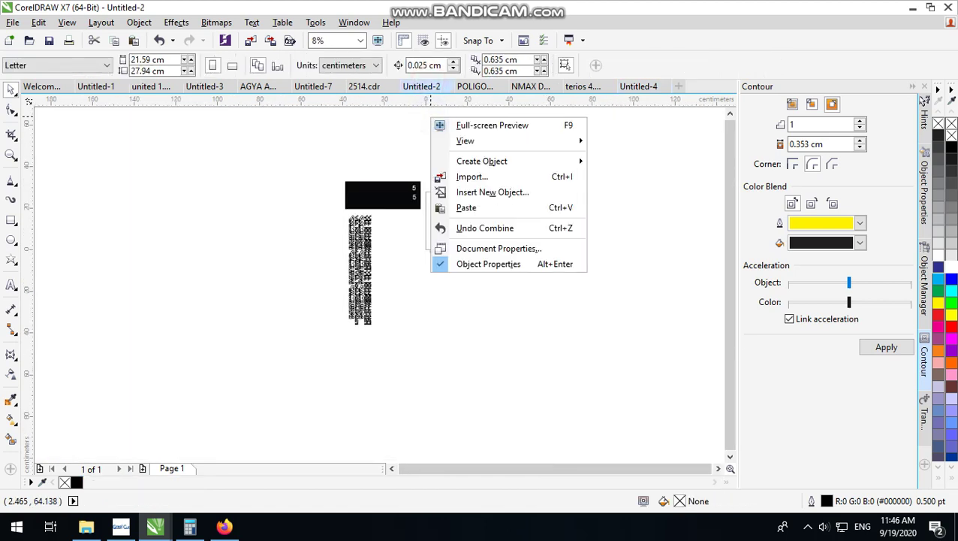
click(467, 208)
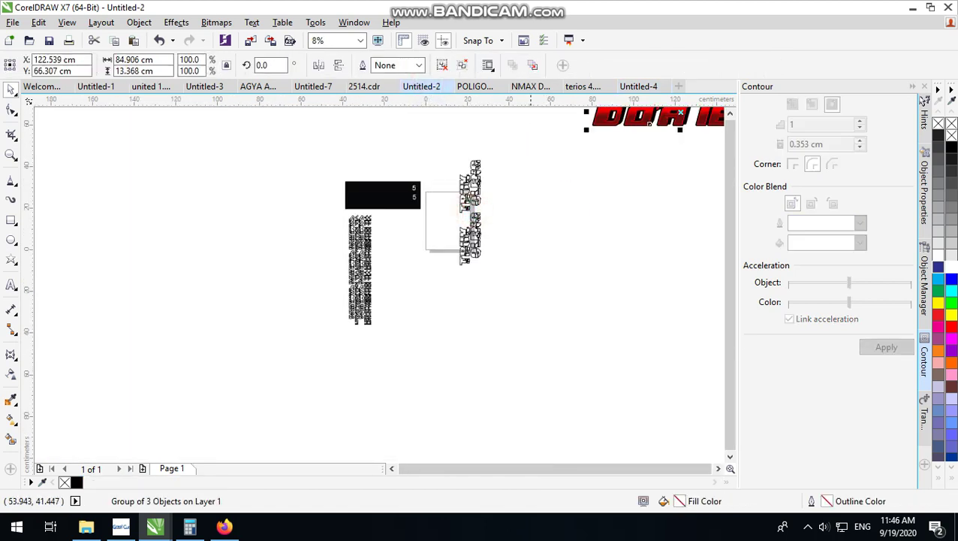
scroll(497, 204, down, 1)
click(633, 86)
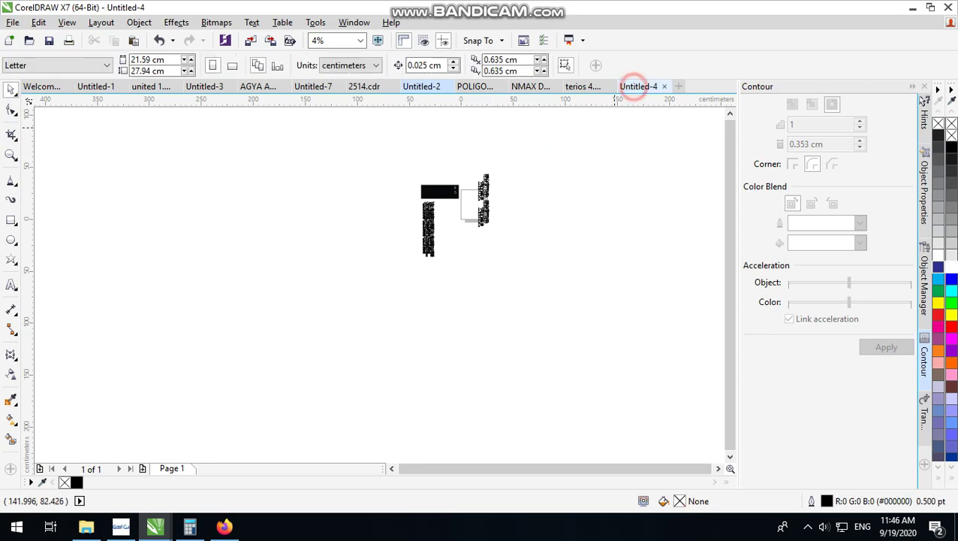
- Paste the "DO'A IBU" lettering into Untitled-4 and move it over the truck's front view, at about X 184.3, Y 131.7 cm
right_click(631, 171)
click(666, 261)
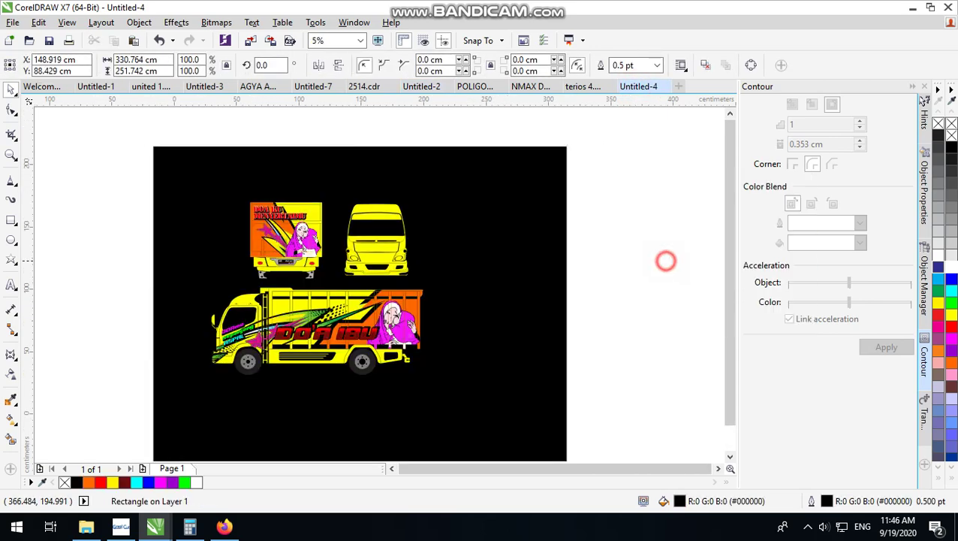
scroll(323, 332, up, 2)
drag(323, 333, 476, 171)
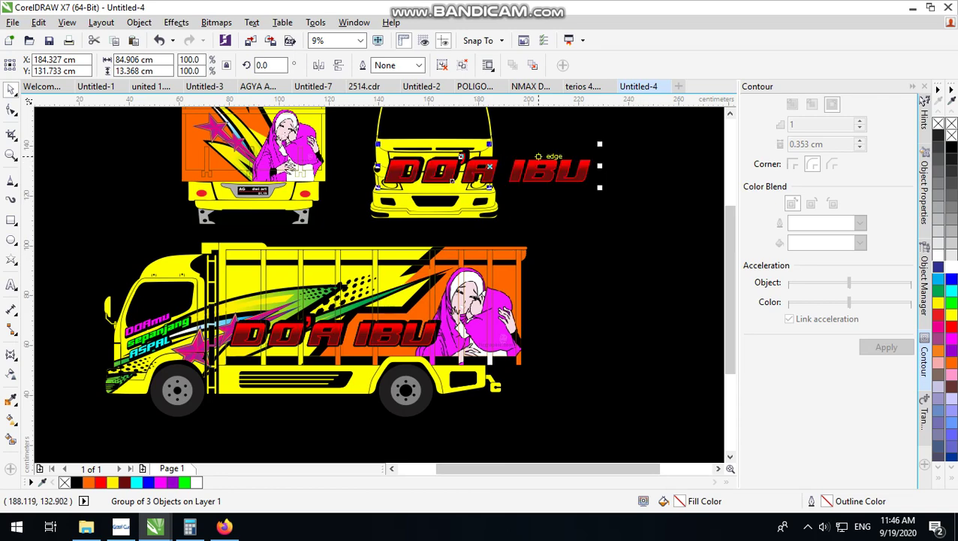
- Resize the pasted lettering to about 33.7 × 6.5 cm so it fits the front view's grille panel
scroll(538, 156, up, 2)
drag(651, 139, 465, 146)
scroll(353, 173, up, 2)
drag(292, 146, 292, 135)
scroll(331, 175, down, 2)
scroll(341, 177, down, 3)
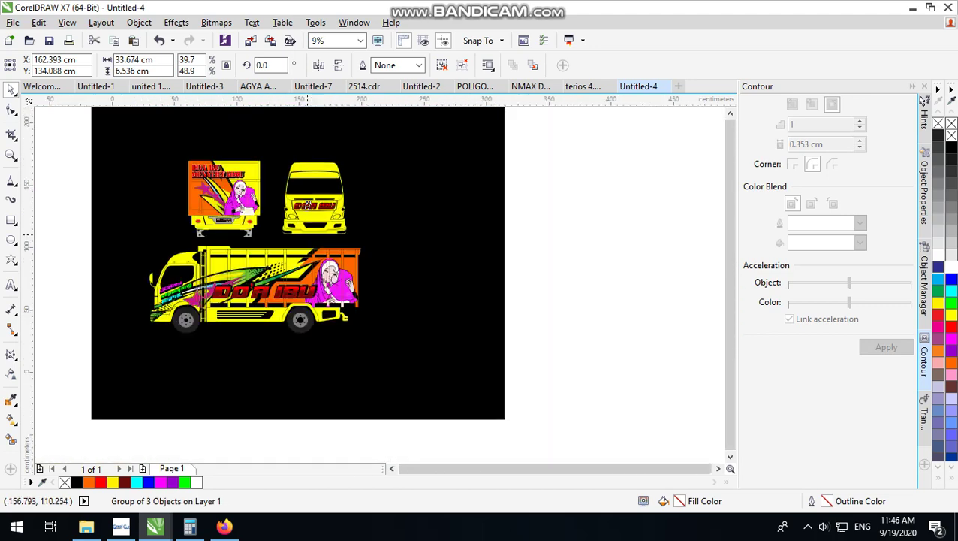
click(509, 187)
- Draw a closed zigzag-edged shape about 58.7 × 66.9 cm with the Pen tool, covering the front view's right half
scroll(310, 211, up, 3)
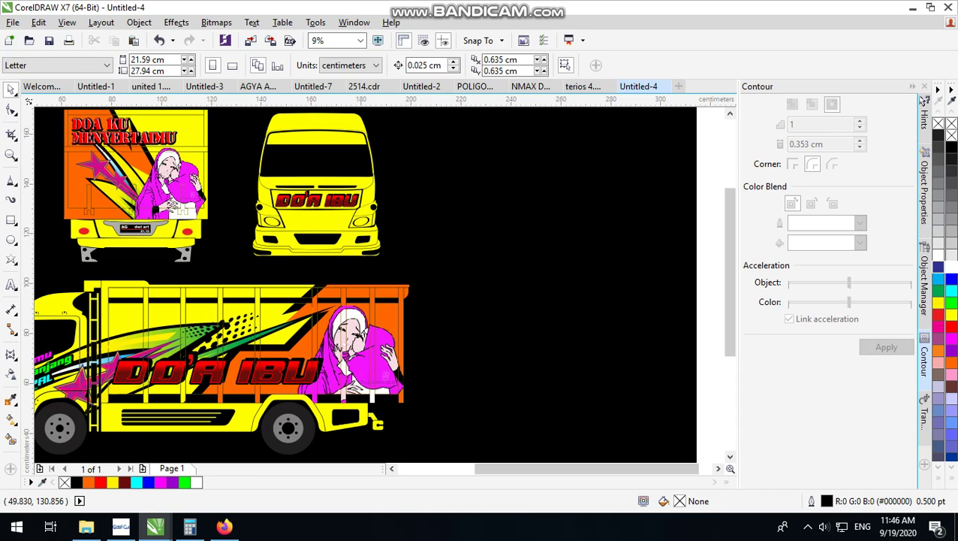
scroll(326, 233, down, 2)
scroll(323, 218, up, 2)
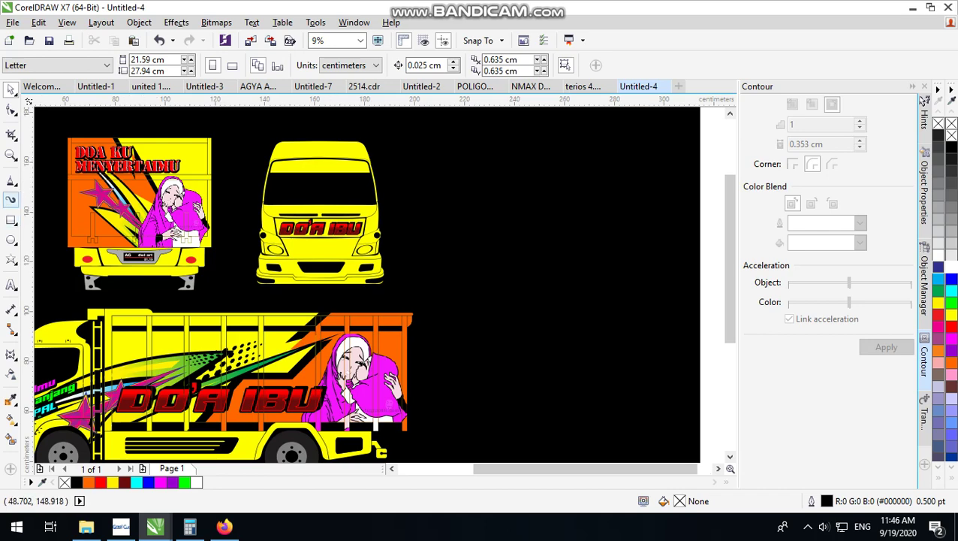
click(11, 180)
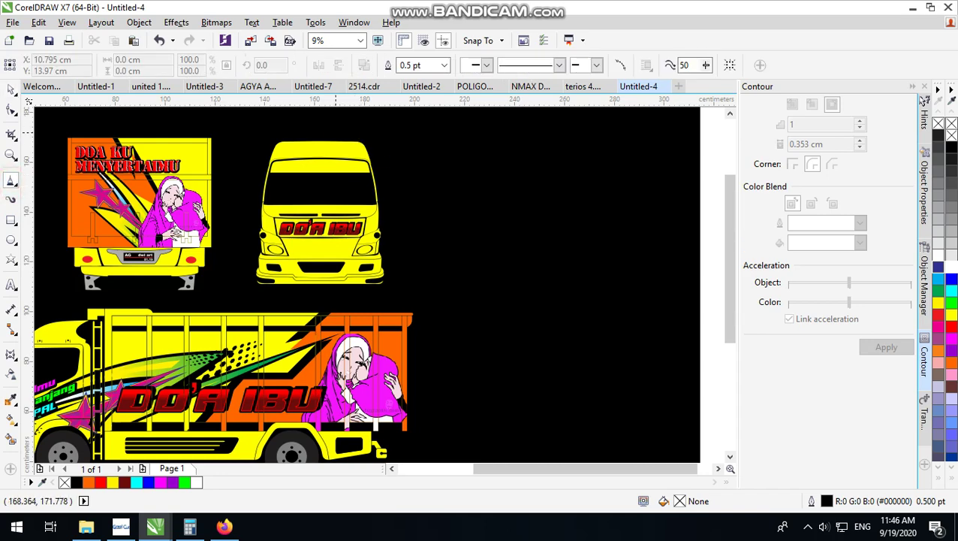
click(335, 133)
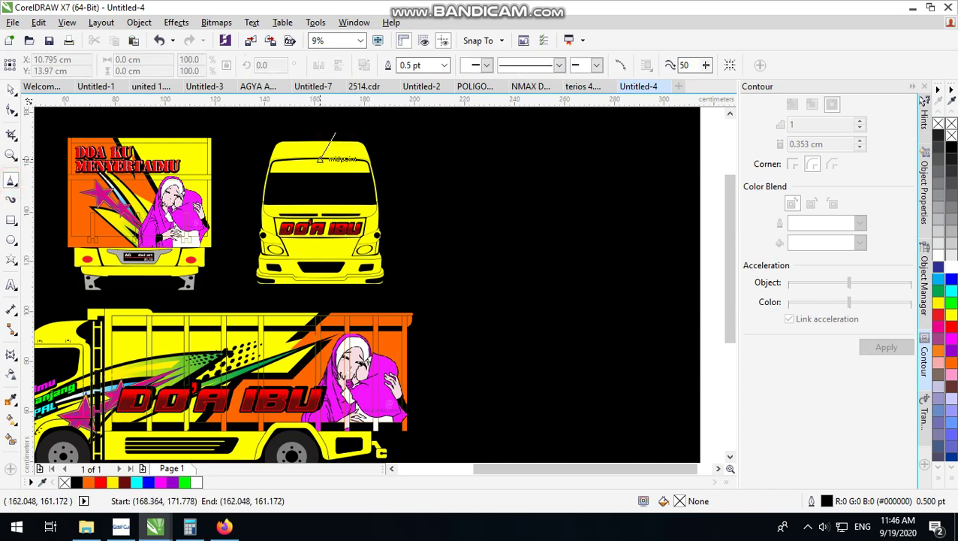
double_click(320, 159)
click(321, 159)
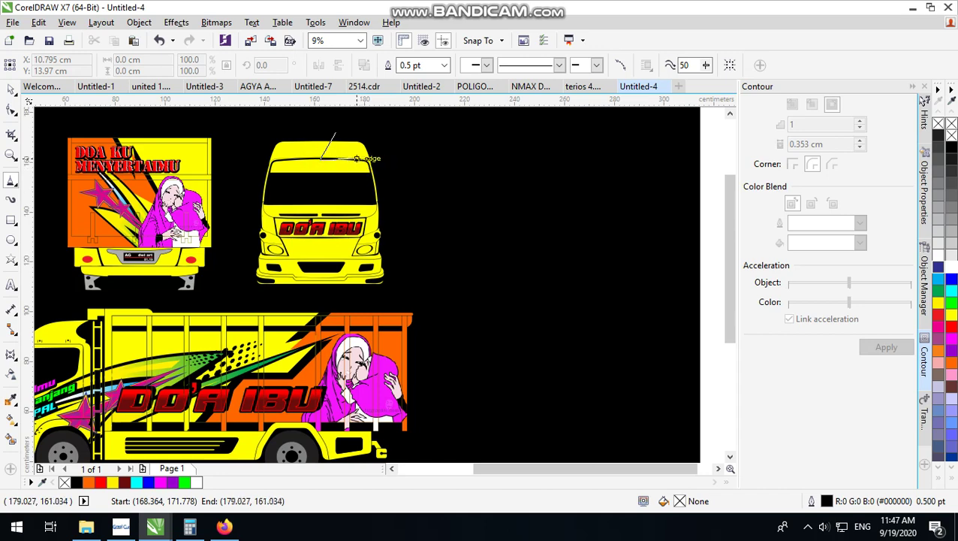
click(336, 167)
click(296, 245)
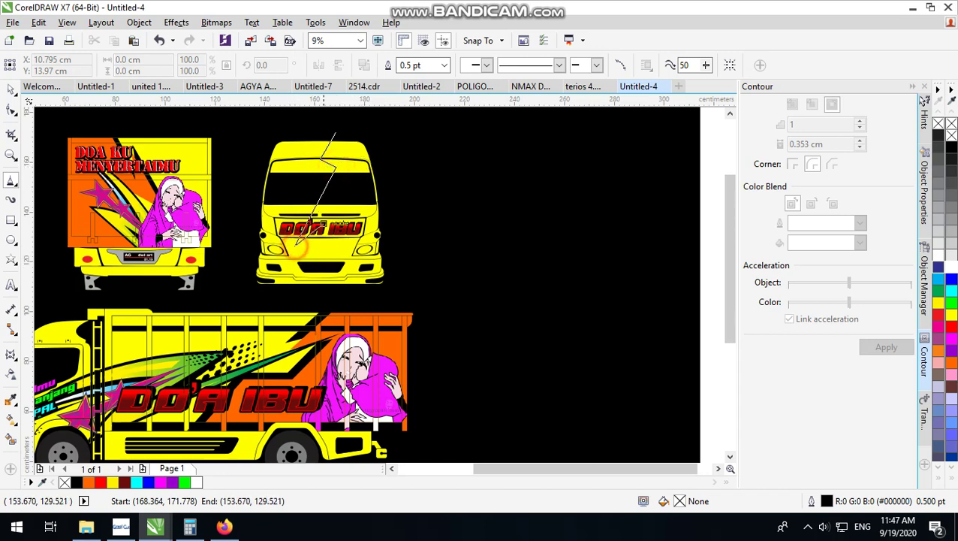
click(337, 212)
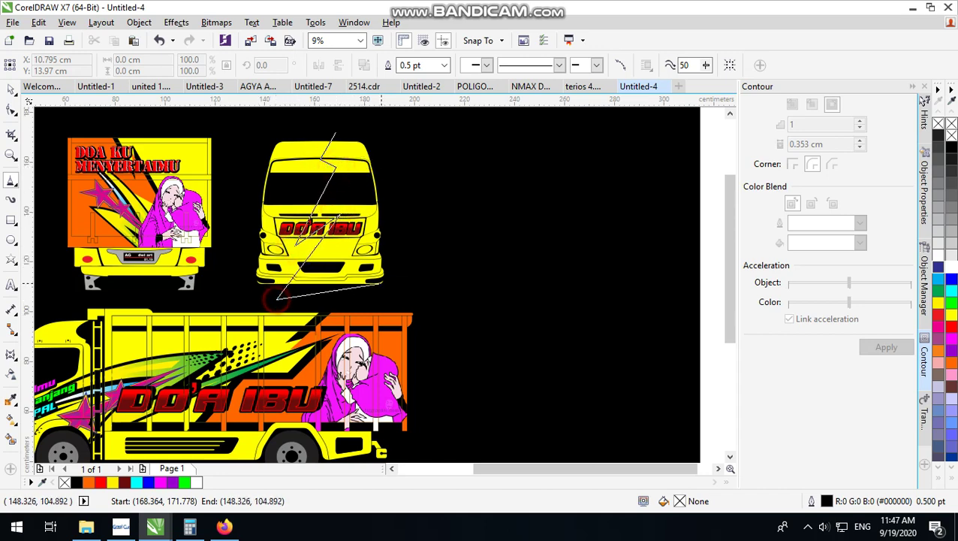
click(422, 284)
click(401, 170)
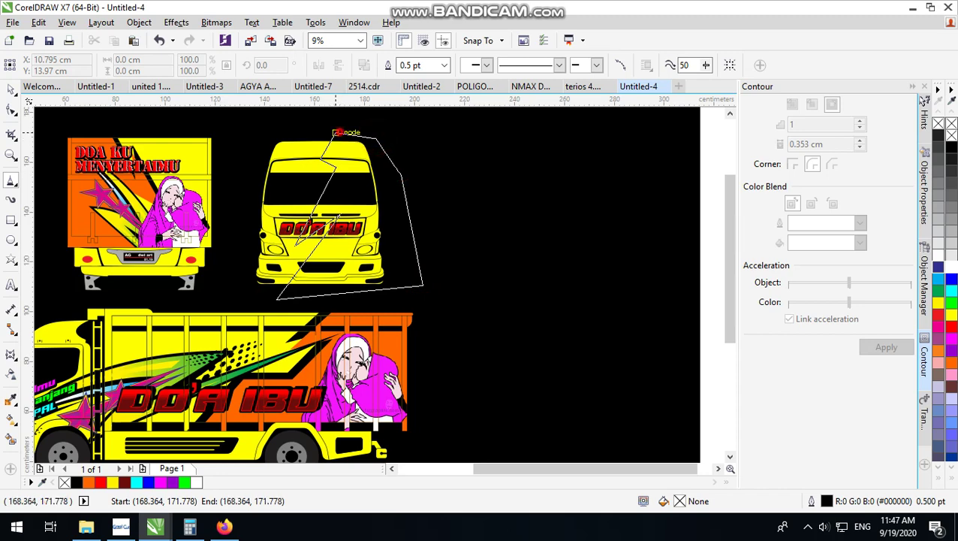
click(335, 140)
- Fill the zigzag shape with orange (#FF6600), remove its outline, and PowerClip it inside the front view's yellow cab body
click(10, 87)
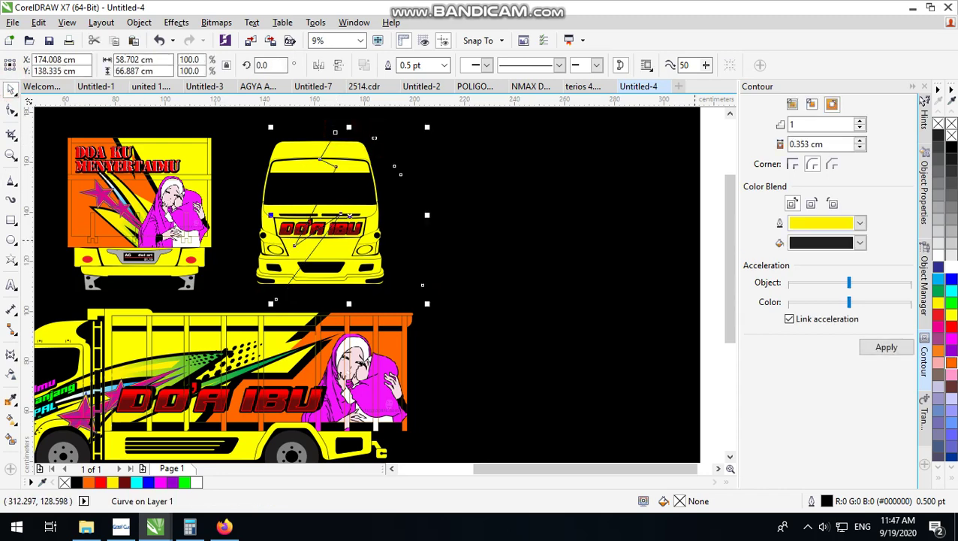
click(950, 364)
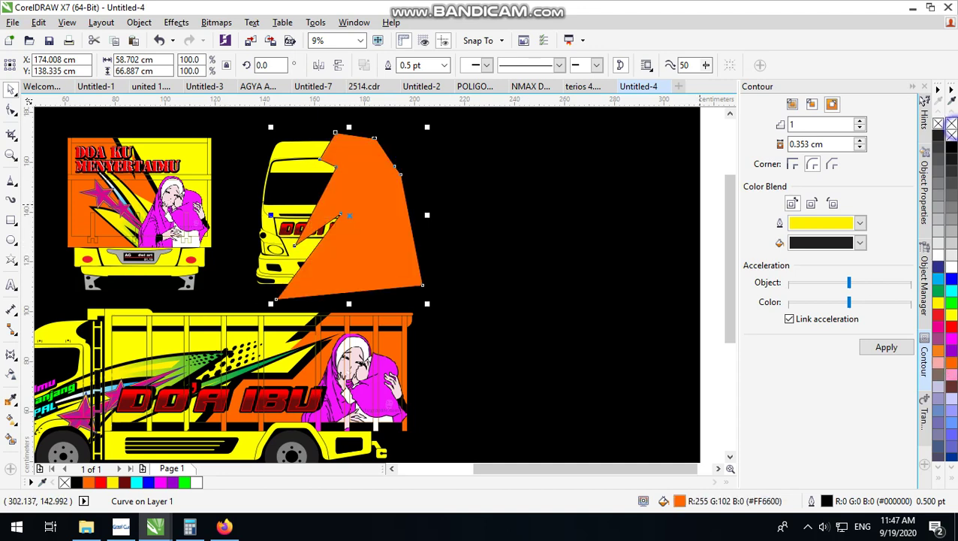
right_click(952, 124)
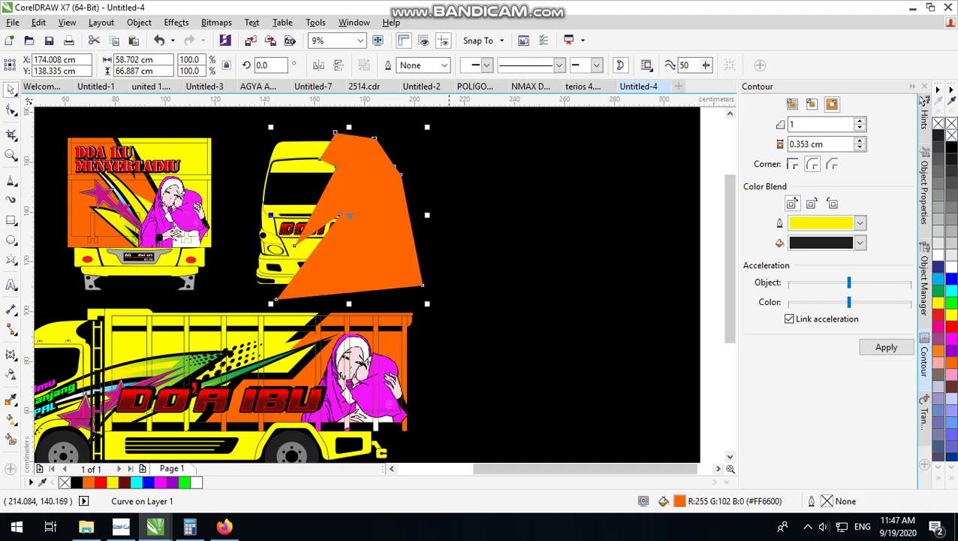
right_click(344, 143)
click(385, 154)
click(316, 162)
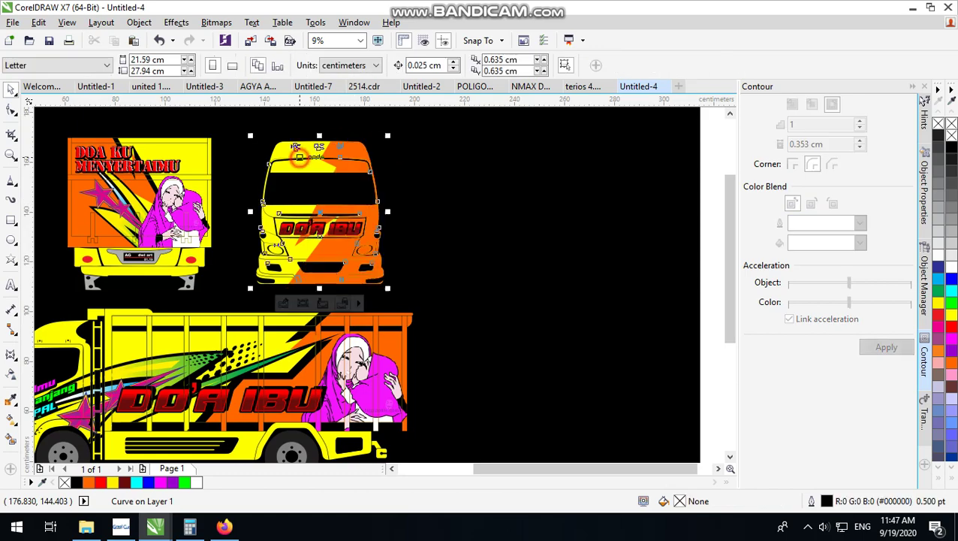
- Examine the orange division on the front view up close and compare it with the rear and side views
scroll(336, 170, up, 2)
scroll(350, 270, down, 4)
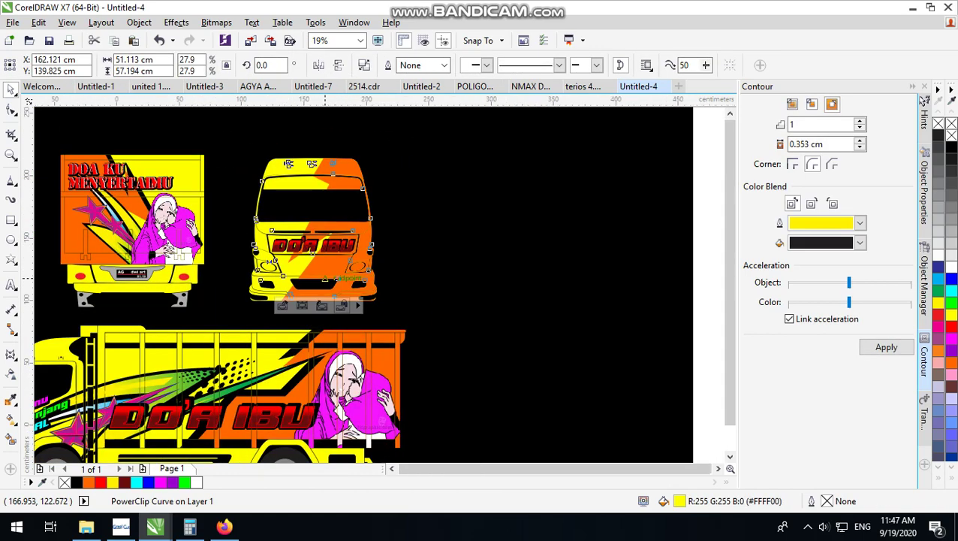
click(565, 250)
scroll(282, 290, up, 2)
scroll(324, 287, up, 4)
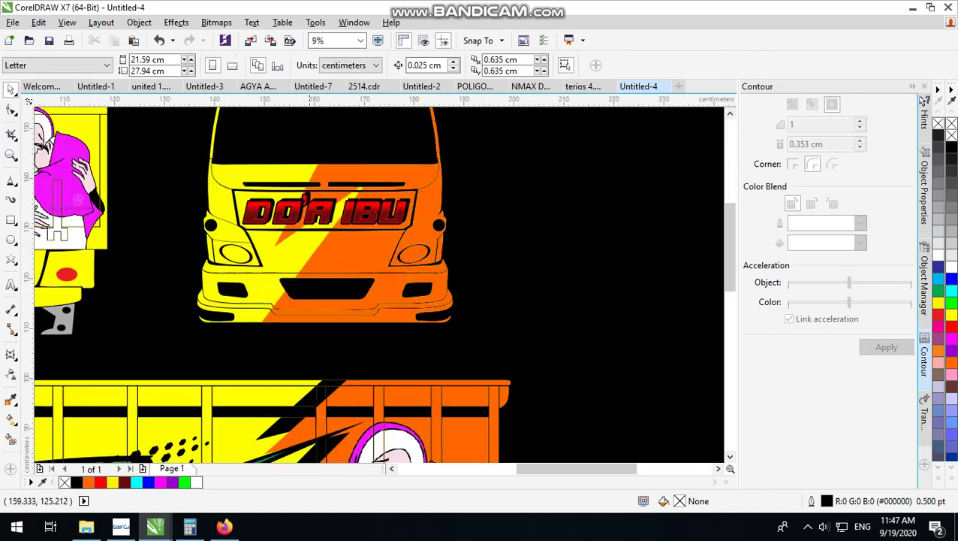
scroll(278, 250, down, 4)
scroll(265, 263, down, 2)
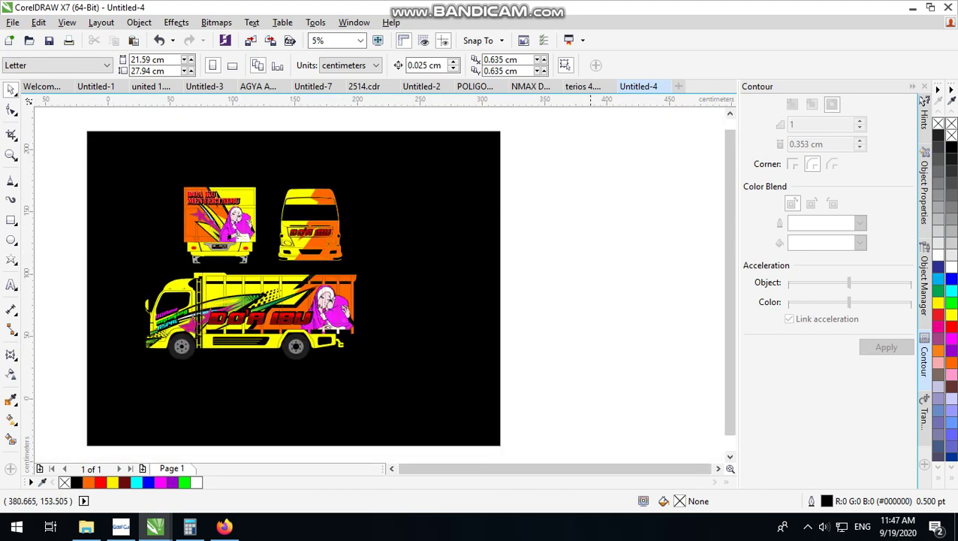
click(593, 203)
- Open the side view's PowerClip contents, copy the eight stripe and star objects at the cab end, and finish editing
scroll(248, 338, up, 3)
click(254, 303)
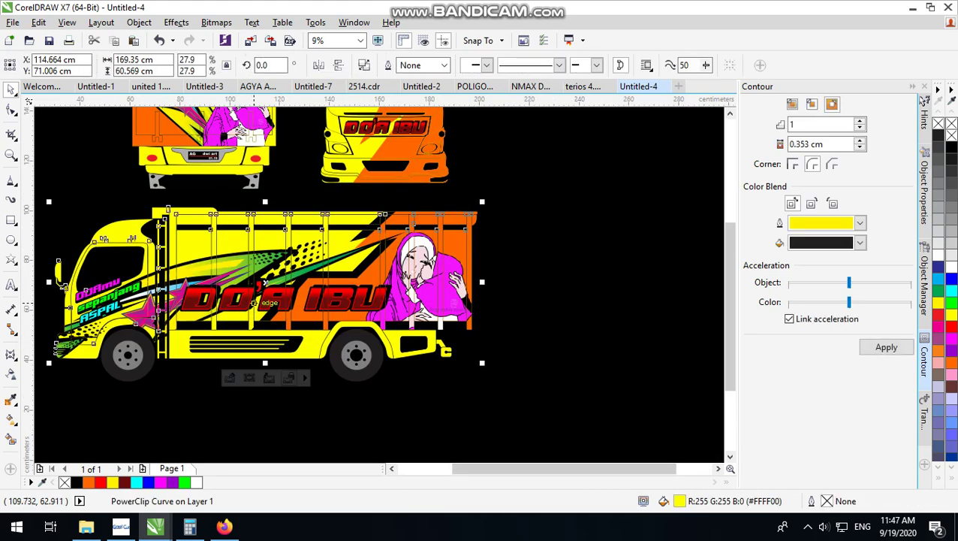
double_click(253, 302)
scroll(290, 322, down, 1)
right_click(160, 340)
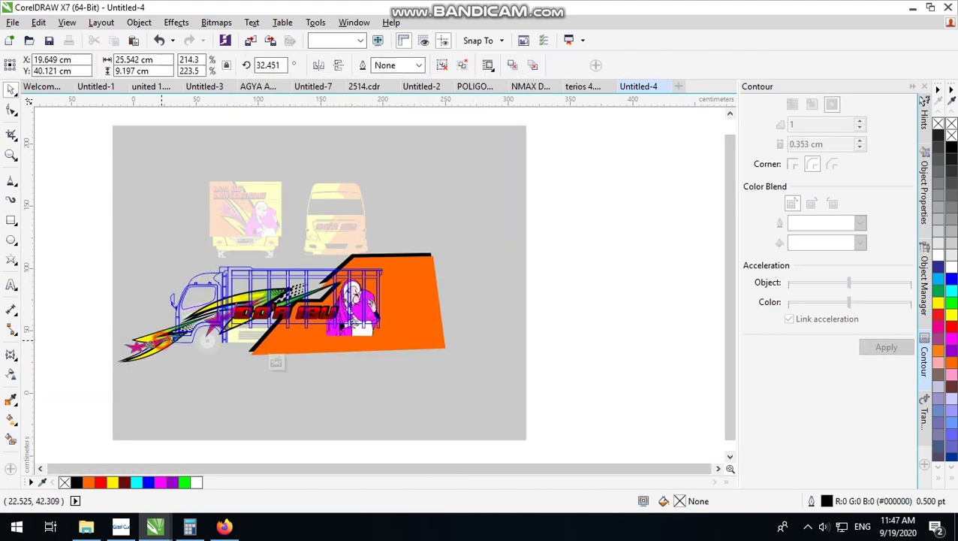
click(68, 265)
drag(69, 262, 219, 367)
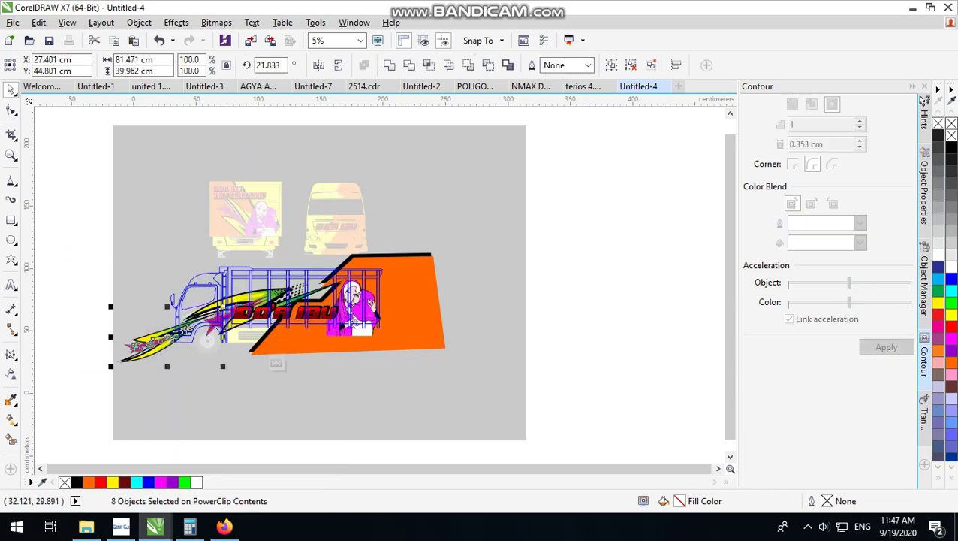
right_click(158, 342)
click(219, 150)
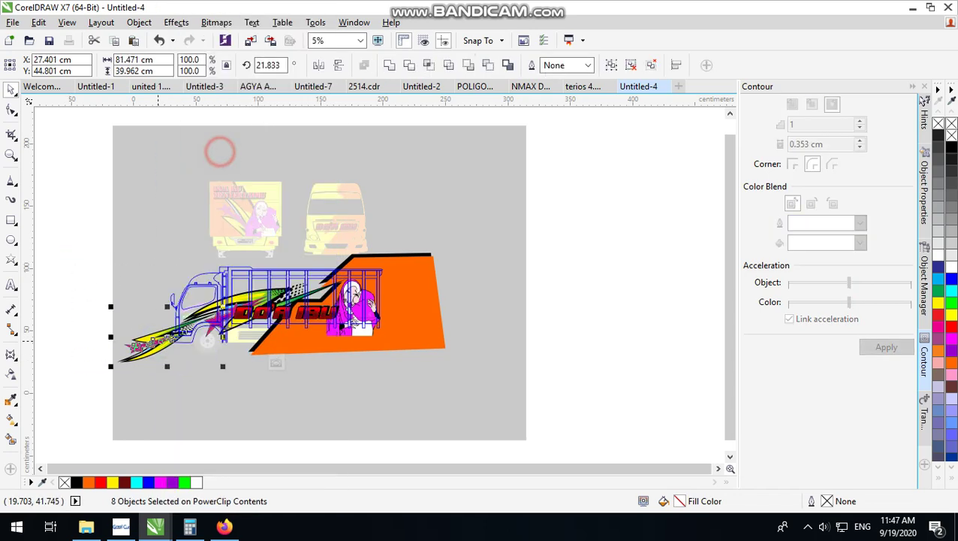
click(594, 200)
- Paste the stripe and star objects onto the page and move them over the front view, at about X 148.5, Y 124.7 cm
right_click(604, 193)
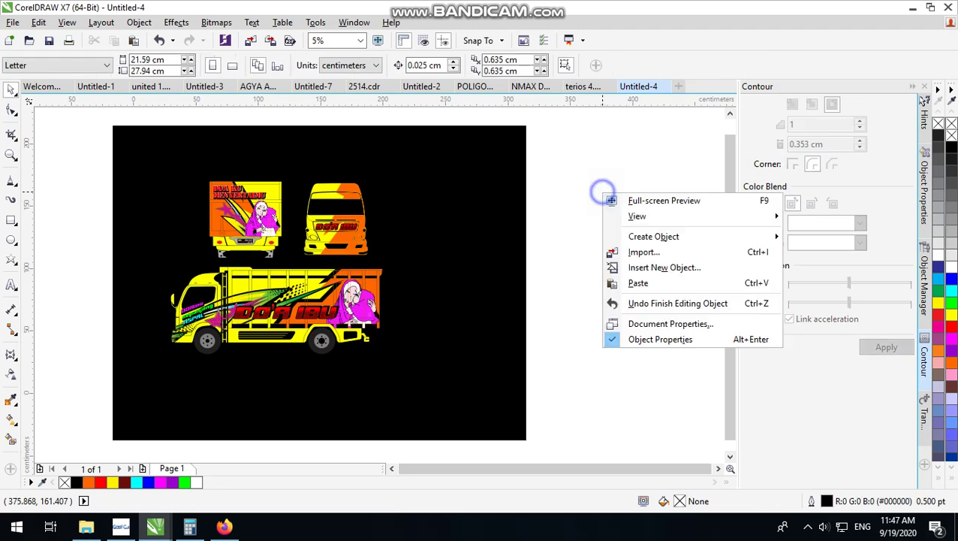
click(639, 282)
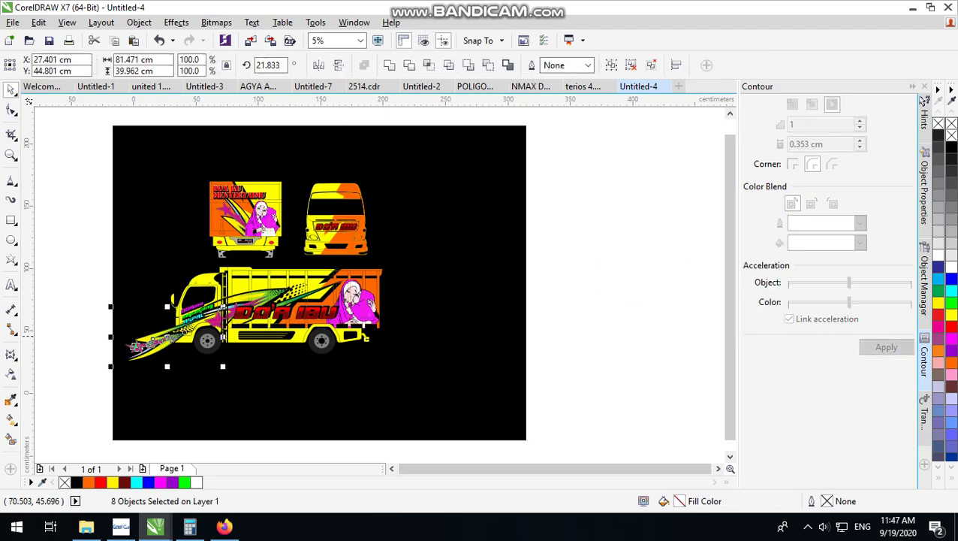
mouse_move(221, 336)
mouse_down()
mouse_move(251, 279)
mouse_move(371, 238)
mouse_up()
scroll(371, 239, up, 2)
- Rotate the stripe and star objects to about 236.4° and scale them to about 36.3 × 59.6 cm over the front view
click(383, 234)
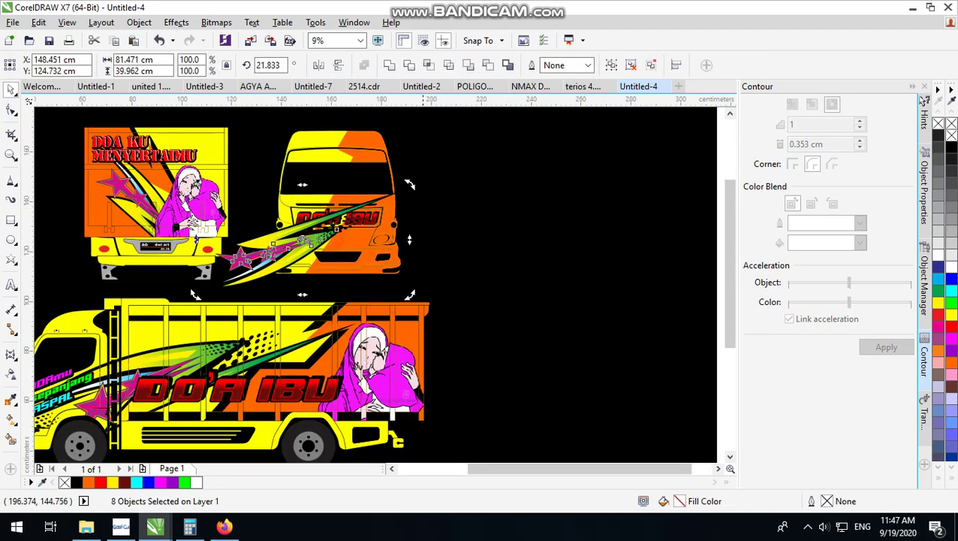
mouse_move(412, 184)
mouse_down()
mouse_move(401, 172)
mouse_move(201, 324)
mouse_up()
click(323, 203)
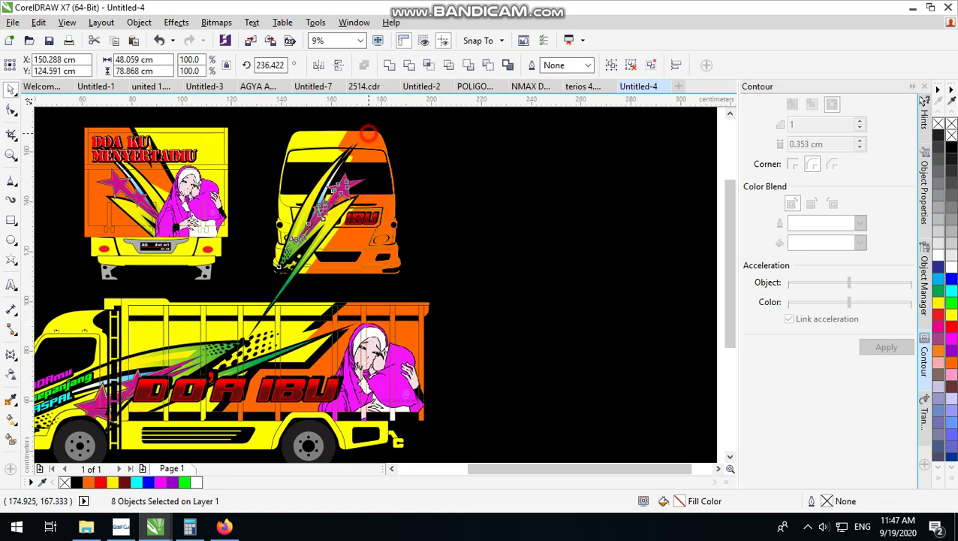
mouse_move(368, 133)
mouse_down()
mouse_move(369, 169)
mouse_move(330, 202)
mouse_up()
- Group the eight stripe and star objects and PowerClip them inside the front view's yellow body shape
right_click(328, 244)
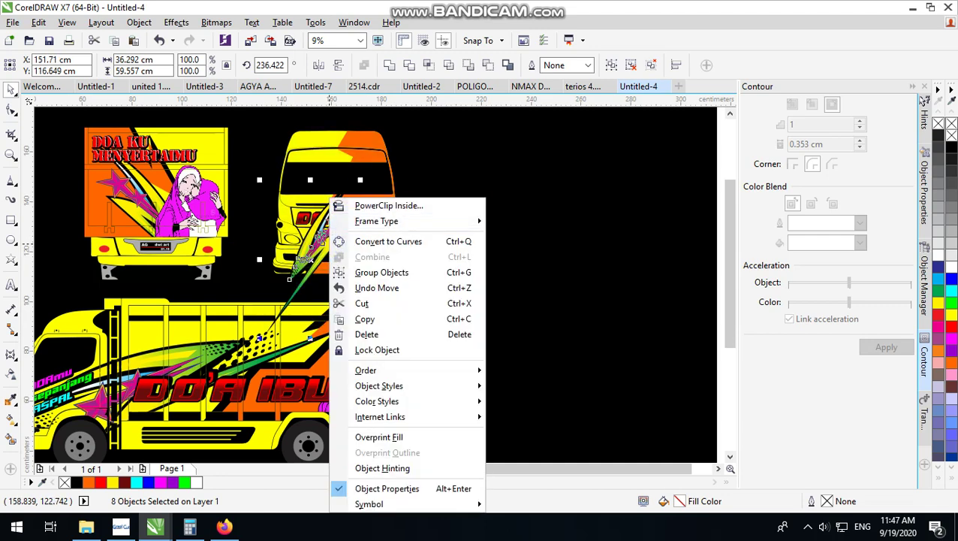
click(611, 65)
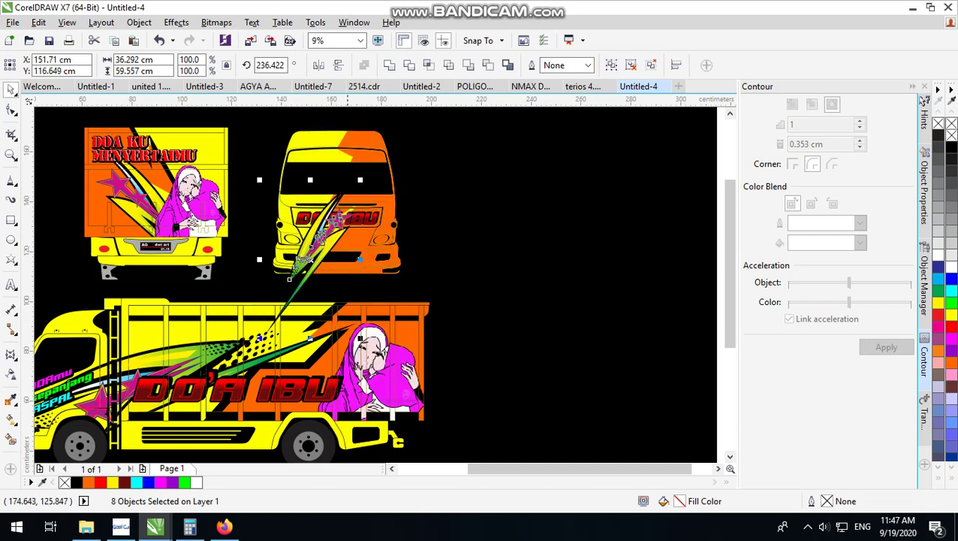
click(611, 65)
right_click(330, 245)
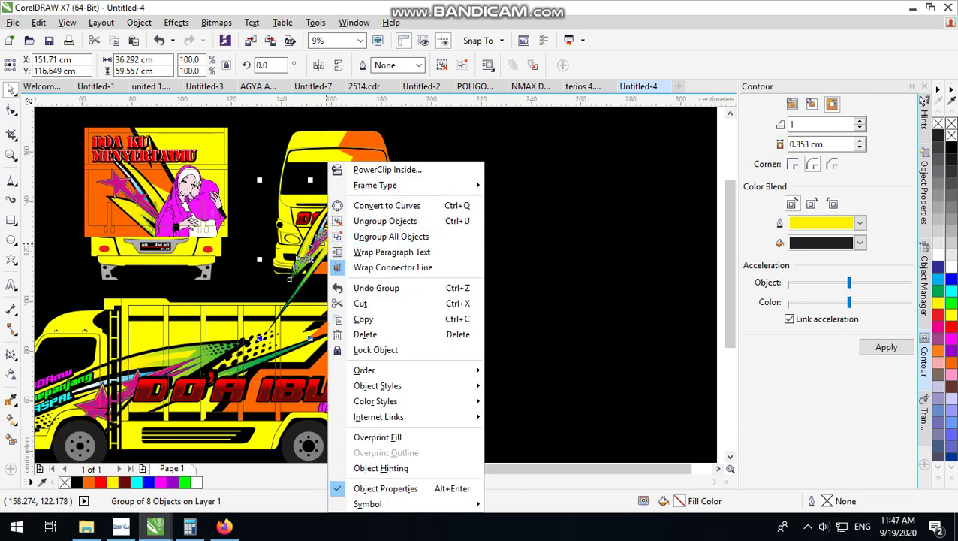
click(378, 165)
right_click(322, 232)
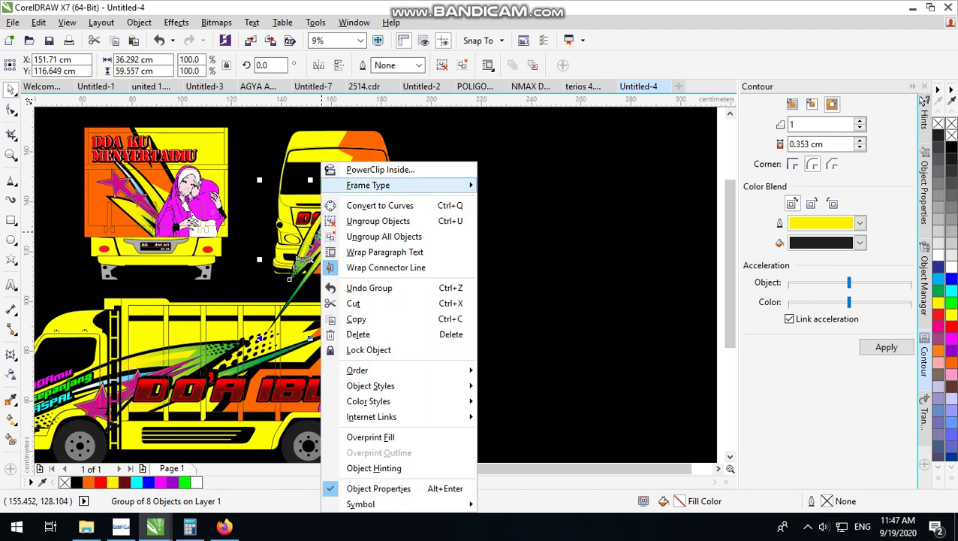
click(363, 168)
click(352, 227)
- Examine the clipped stripe and star graphics on the front view up close and compare them with the rear and side views
scroll(352, 228, up, 2)
scroll(352, 227, up, 1)
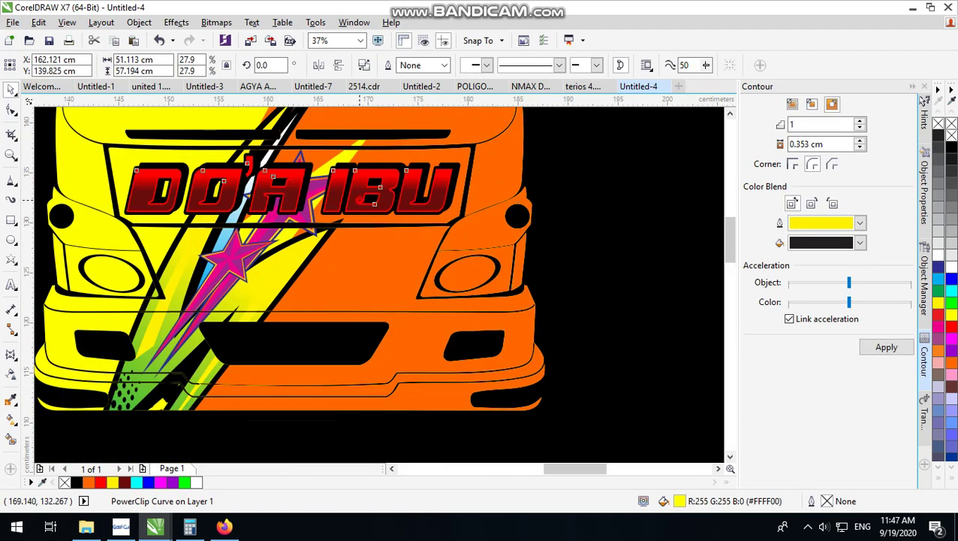
ctrl+click(360, 200)
scroll(343, 218, down, 3)
click(578, 198)
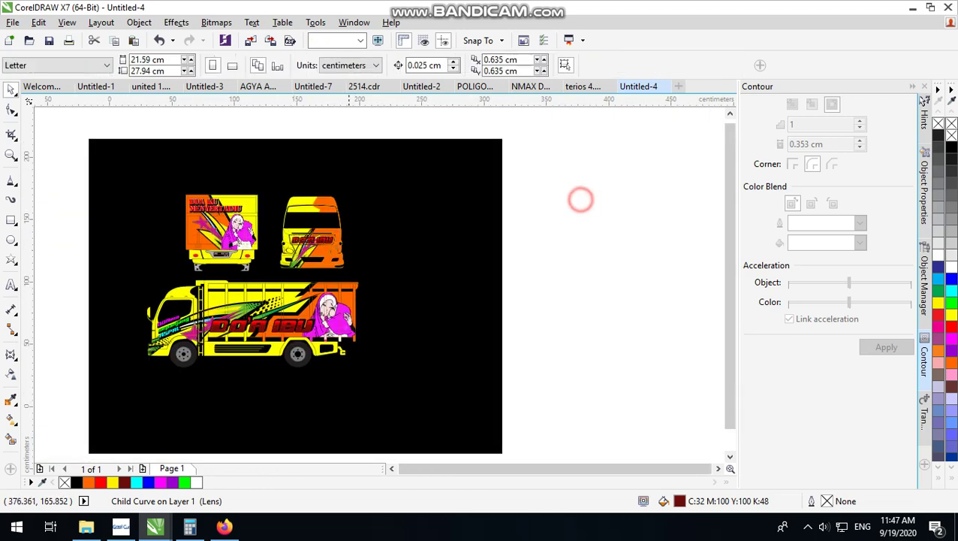
scroll(307, 255, up, 1)
scroll(394, 233, down, 1)
scroll(333, 265, up, 1)
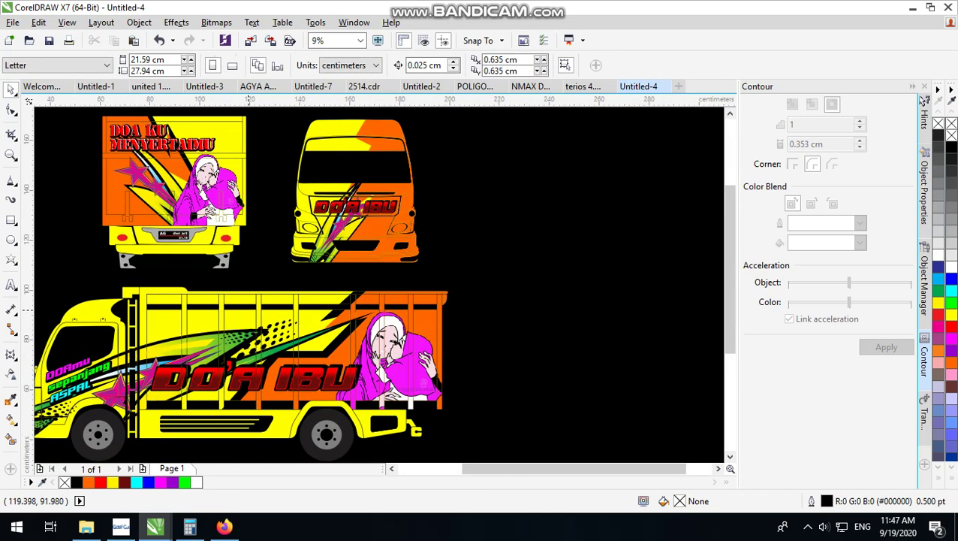
scroll(416, 201, down, 1)
scroll(398, 226, up, 3)
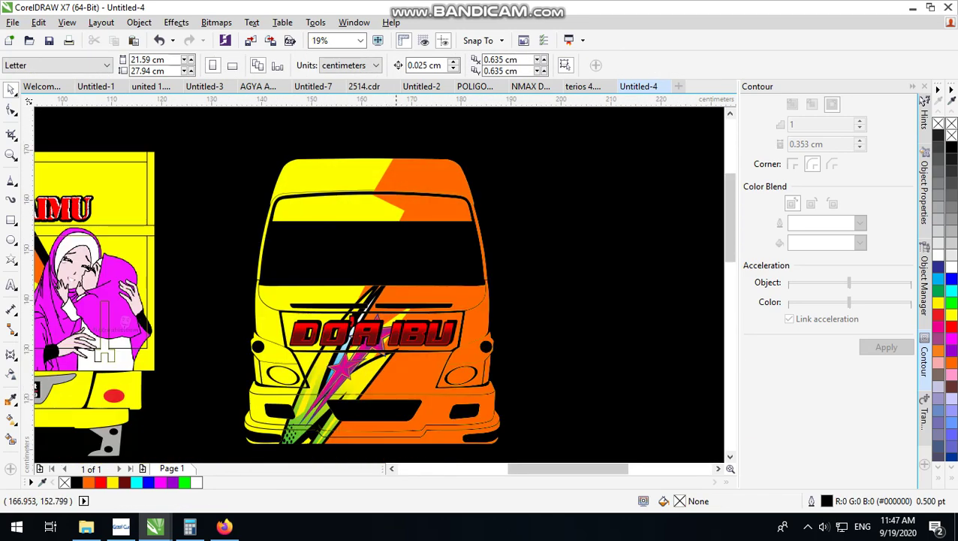
scroll(383, 229, down, 1)
scroll(360, 338, down, 1)
scroll(331, 375, up, 1)
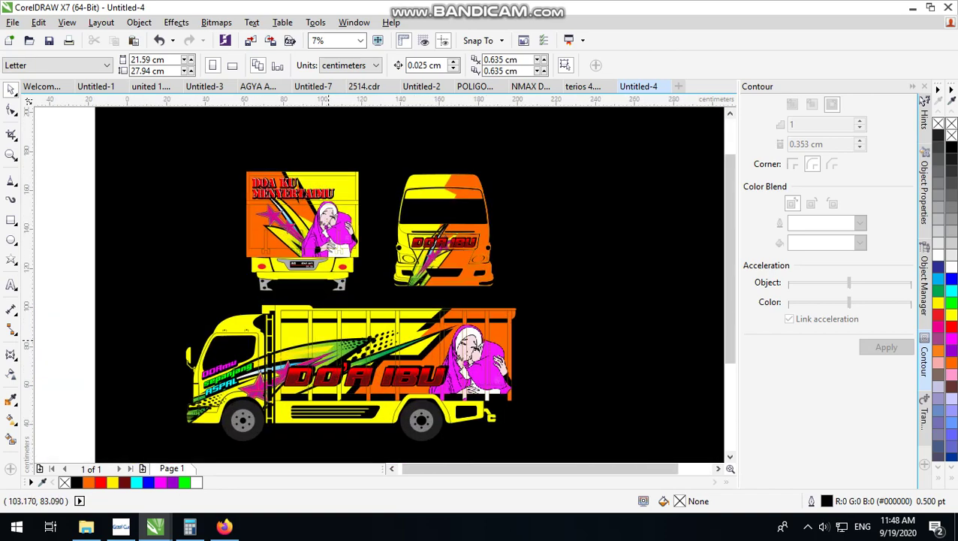
scroll(357, 298, down, 2)
scroll(398, 266, up, 3)
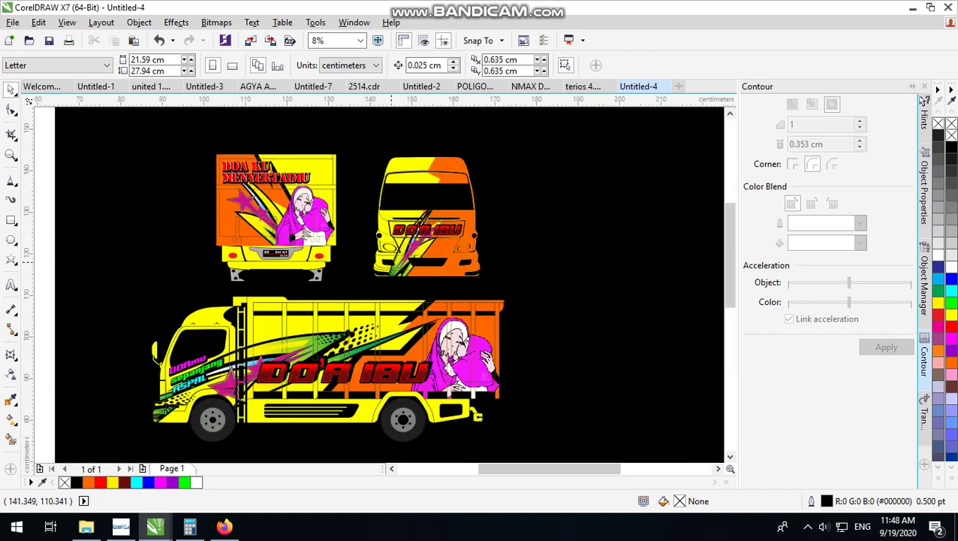
scroll(432, 286, down, 1)
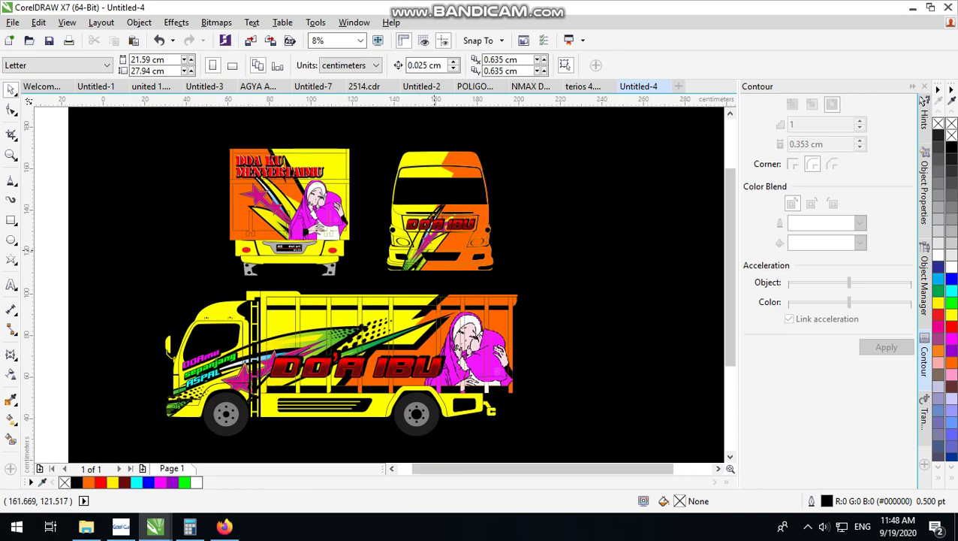
scroll(435, 224, up, 3)
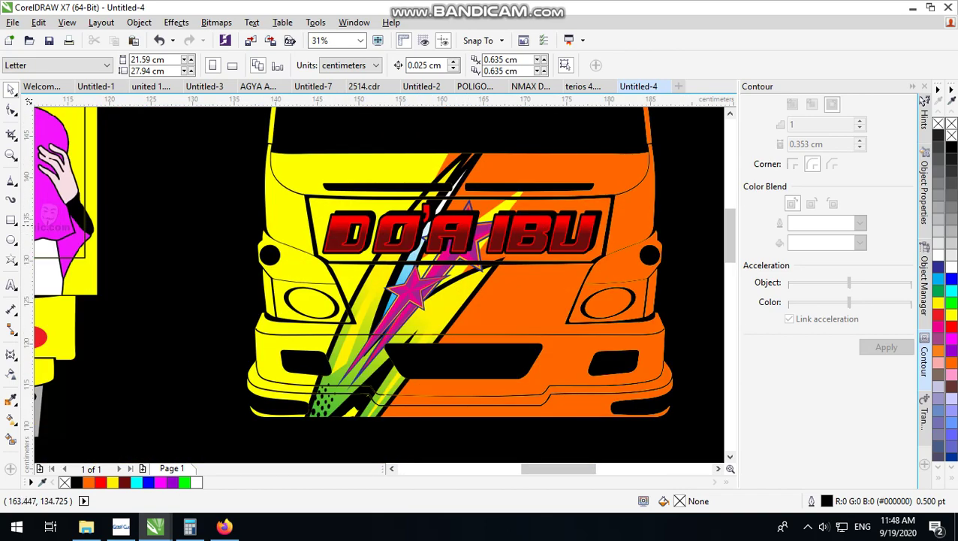
scroll(460, 229, down, 3)
scroll(492, 249, up, 1)
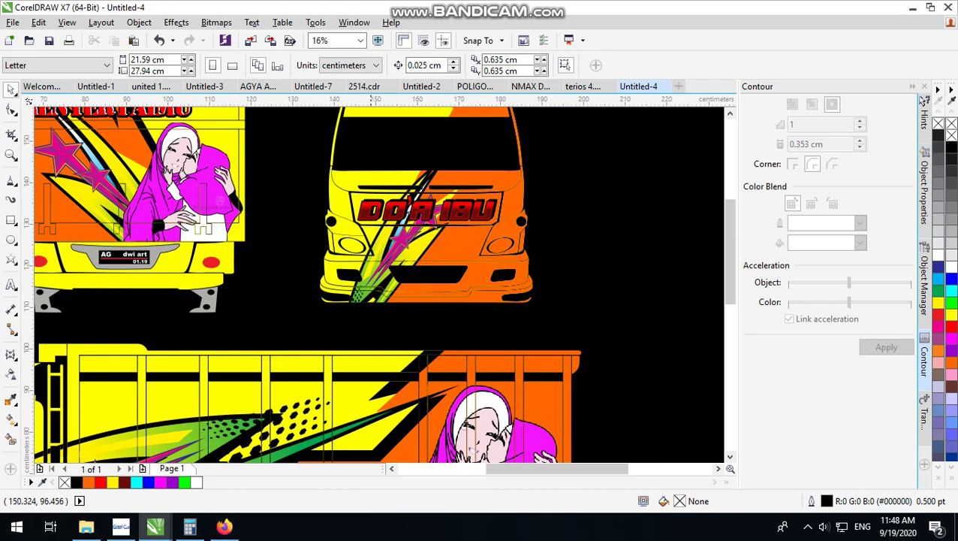
scroll(432, 268, down, 2)
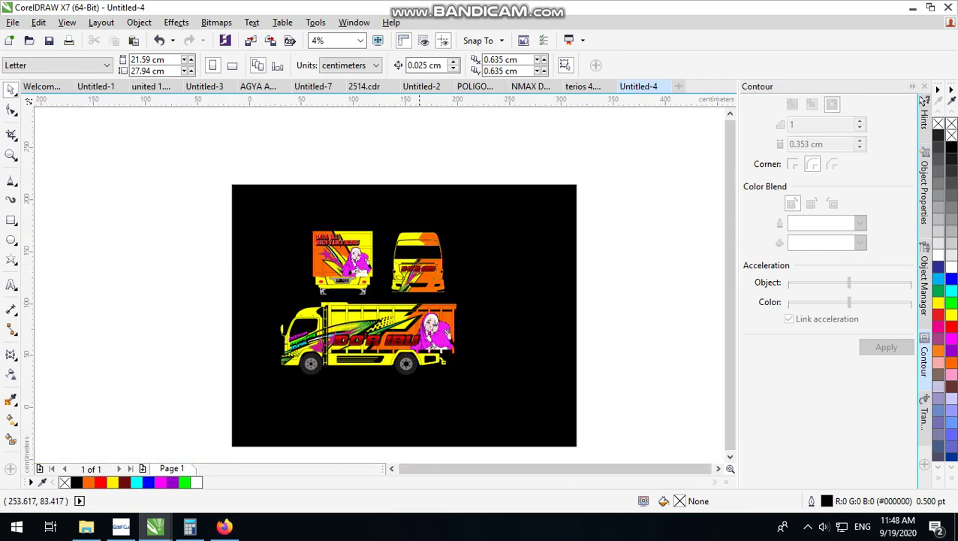
- Switch to Firefox and run a Google image search for "OBLO HITAM PUTIH" in a new tab
click(224, 526)
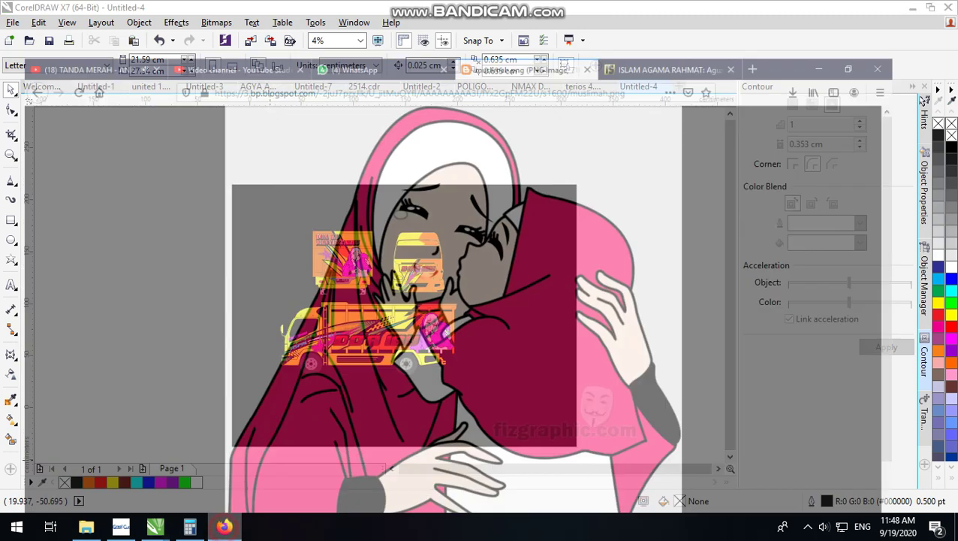
click(804, 12)
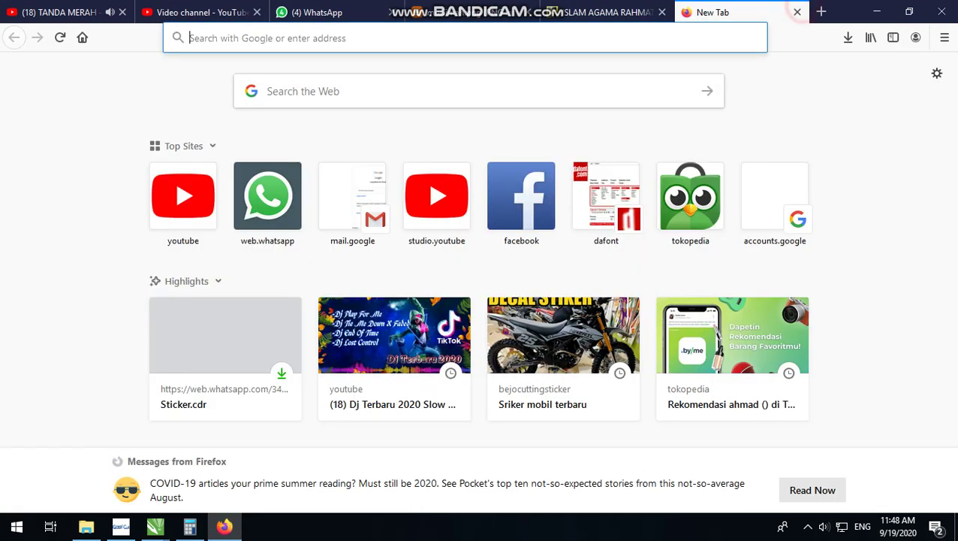
click(381, 95)
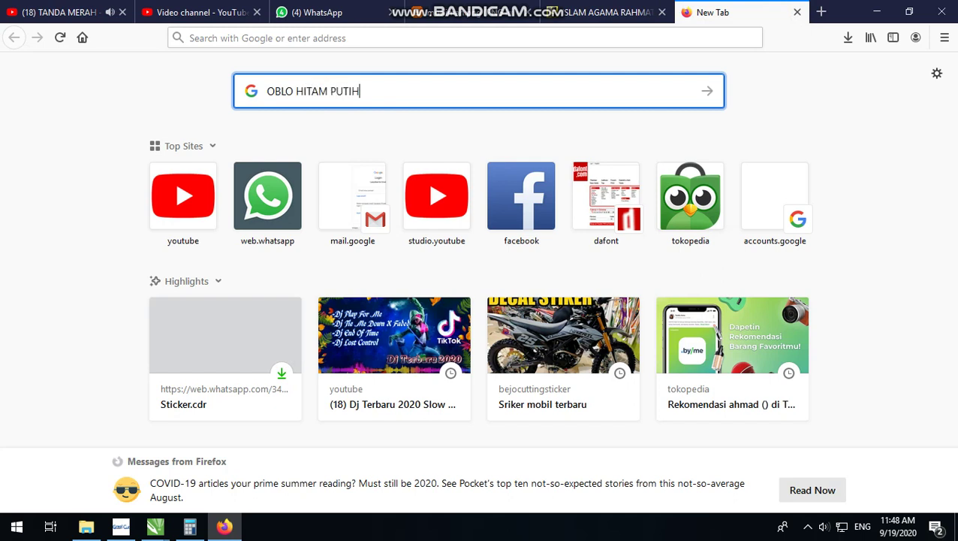
key(Return)
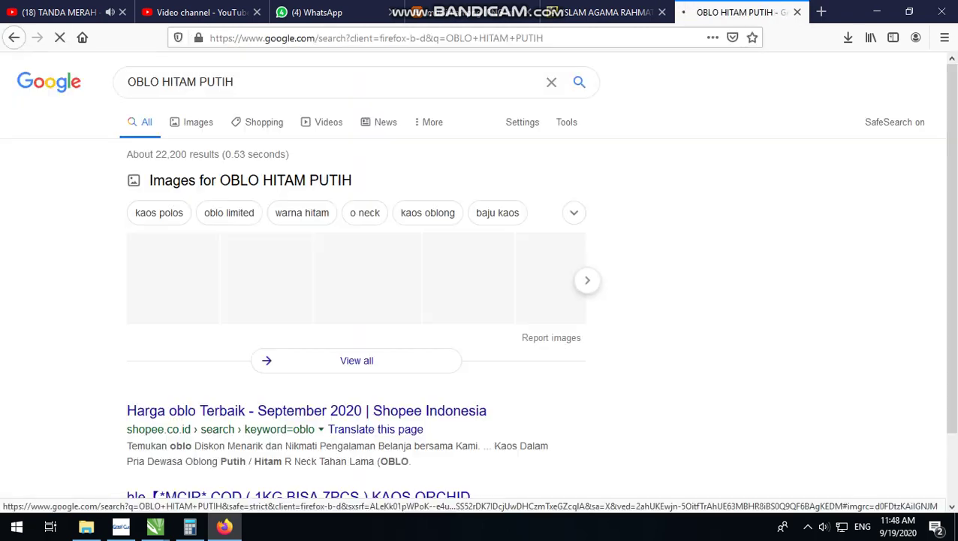
click(194, 122)
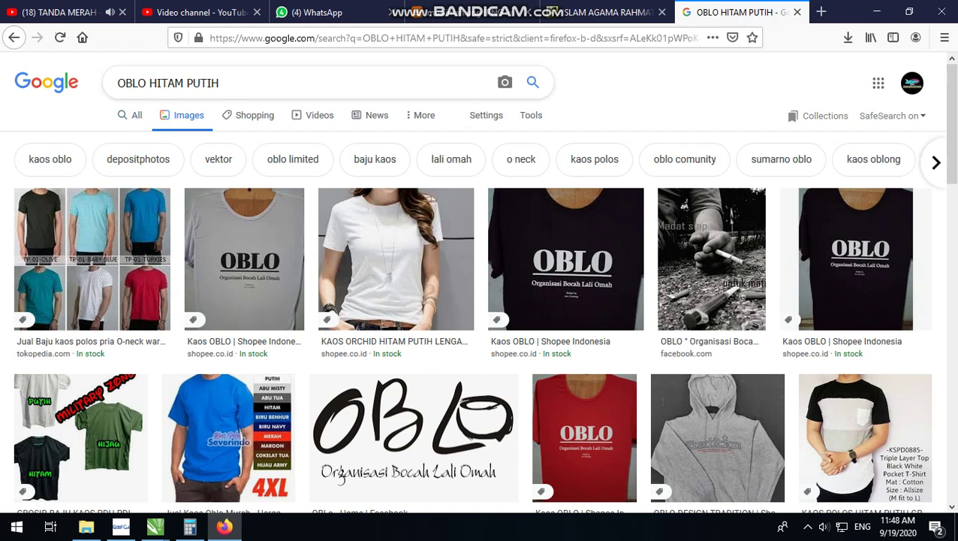
- Preview the handwritten black OBLO logo with "Organisasi Bocah Lali Omah" from the image results
click(96, 83)
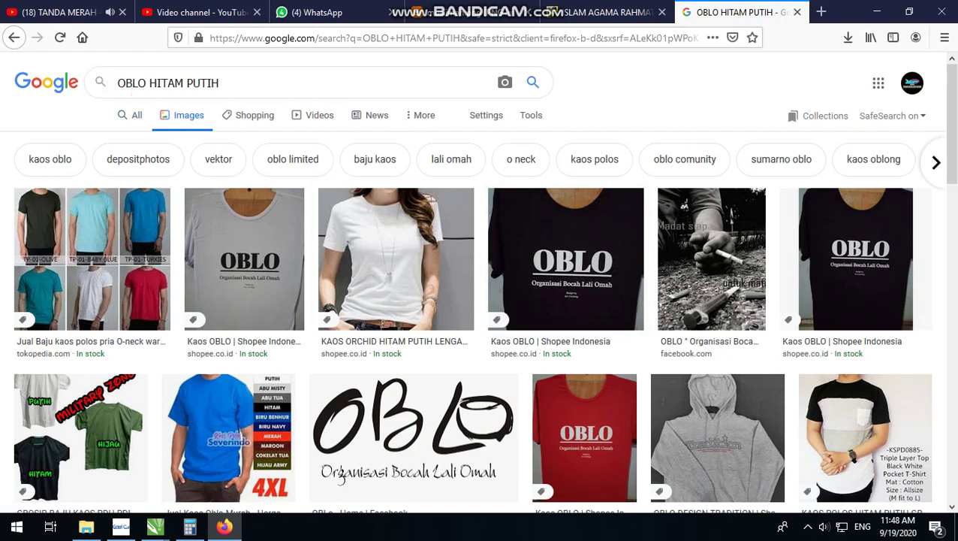
click(414, 436)
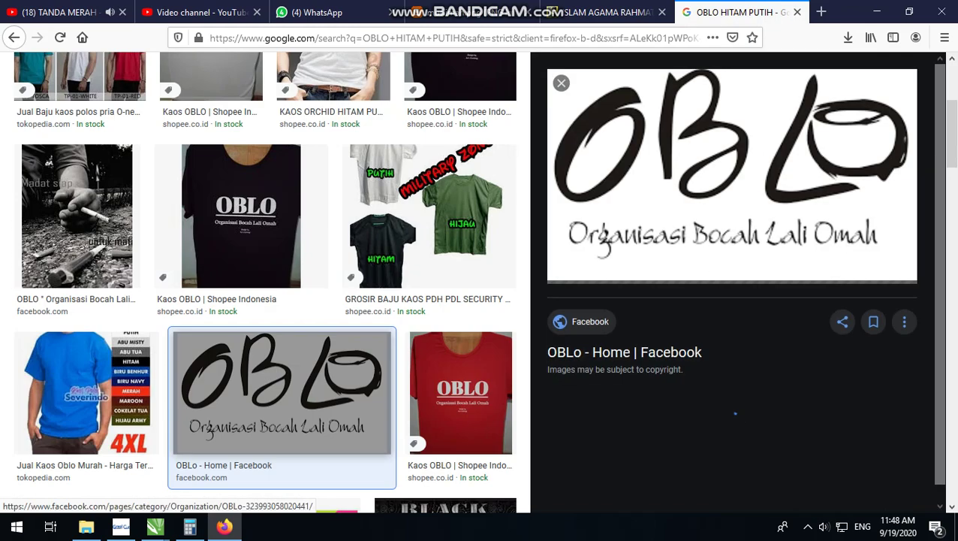
scroll(699, 263, down, 2)
scroll(698, 263, up, 8)
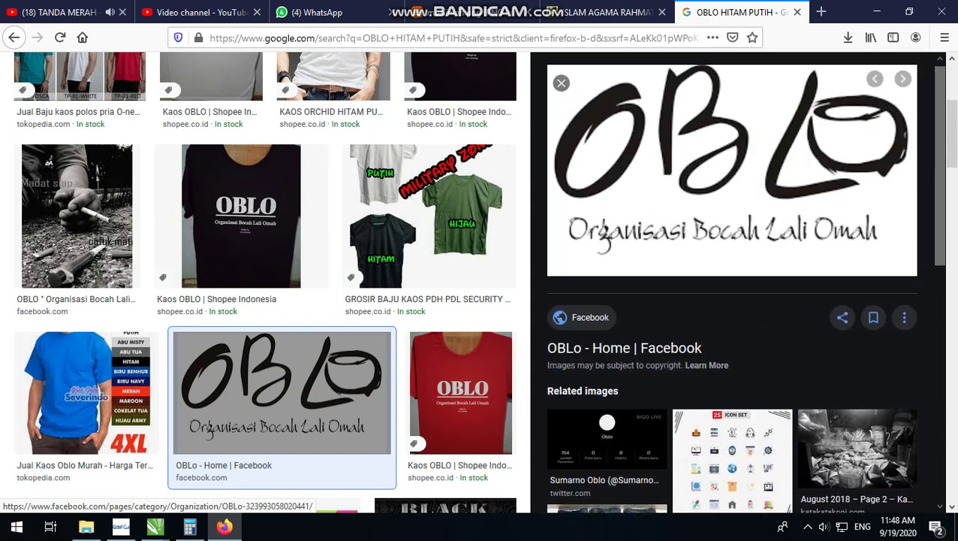
- Refine the image search by adding "STEMPEL" and, in a second search, "VECTOR" to the query
click(252, 82)
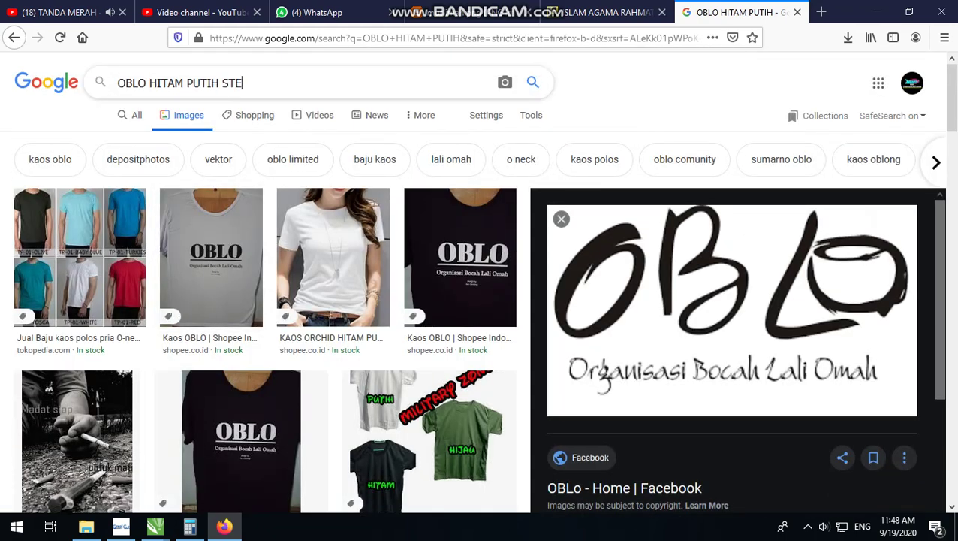
text(STEMPEL)
key(Return)
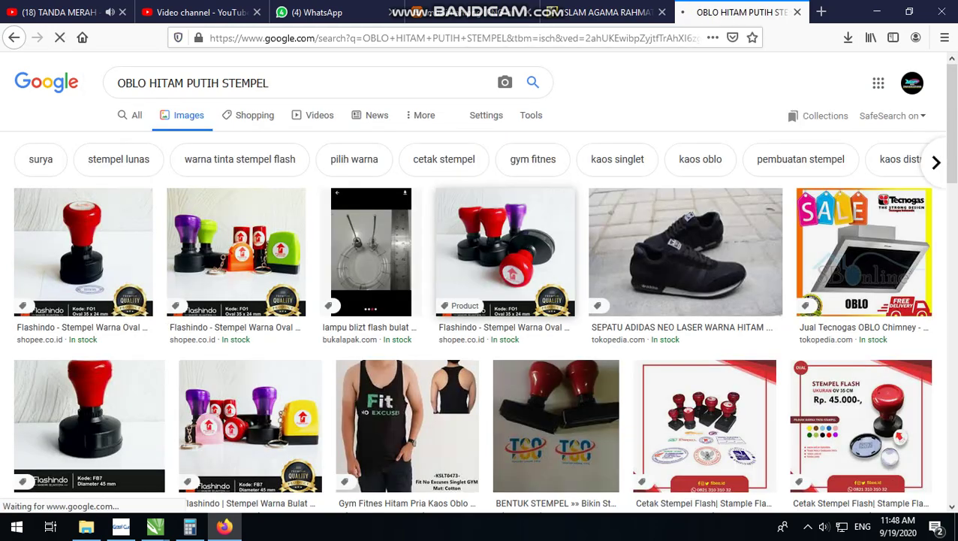
click(310, 76)
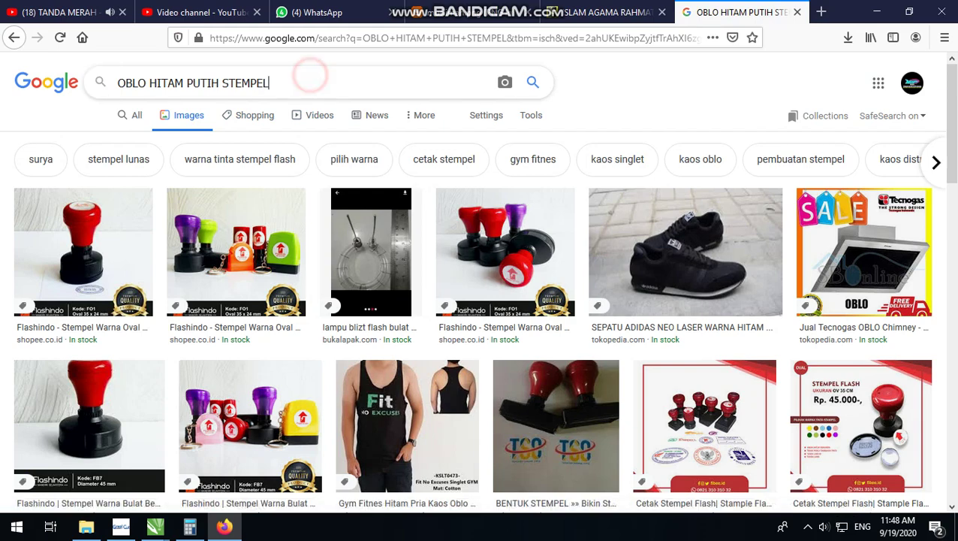
text(VECTOR)
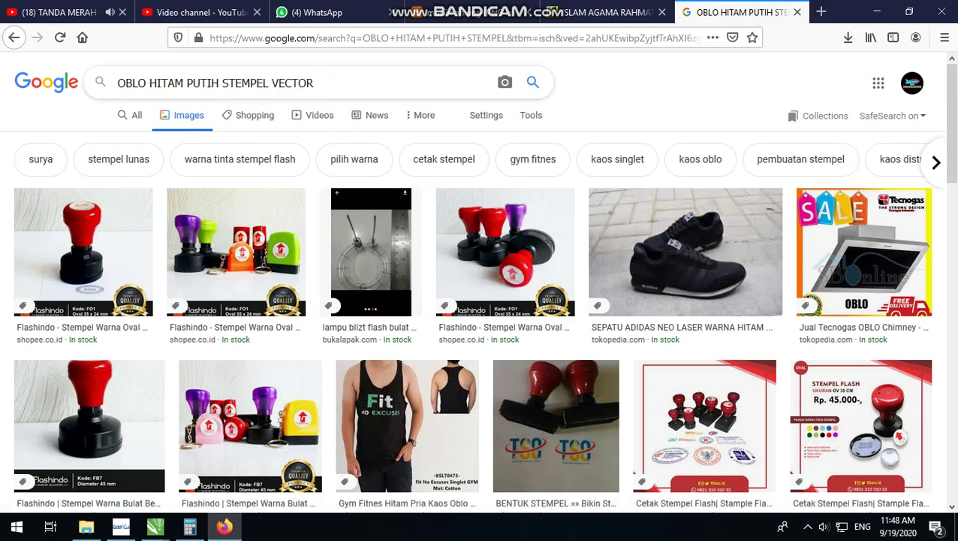
key(Return)
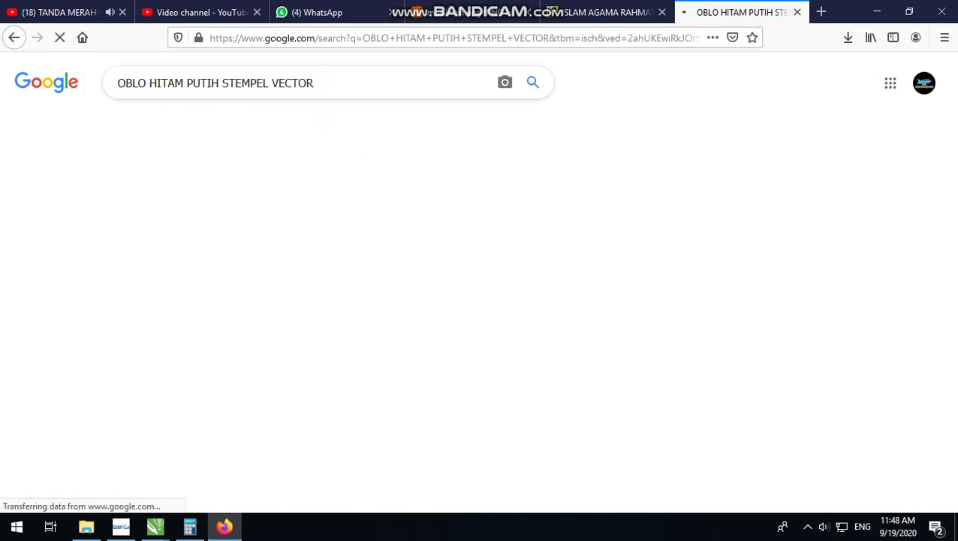
- Find the round "APPROVED RUSH" stamp from PNGWing in the results and open its full-size image
scroll(571, 247, down, 3)
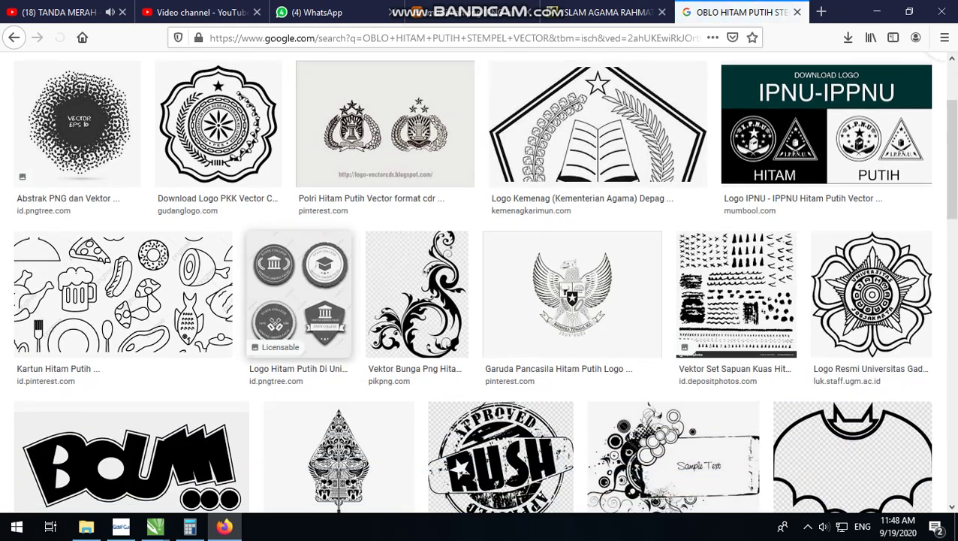
scroll(510, 285, down, 2)
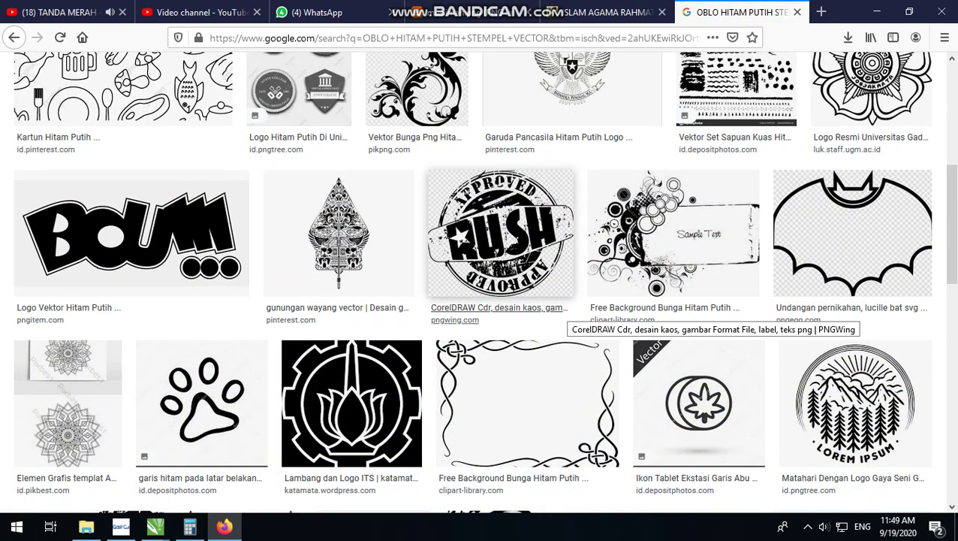
click(530, 252)
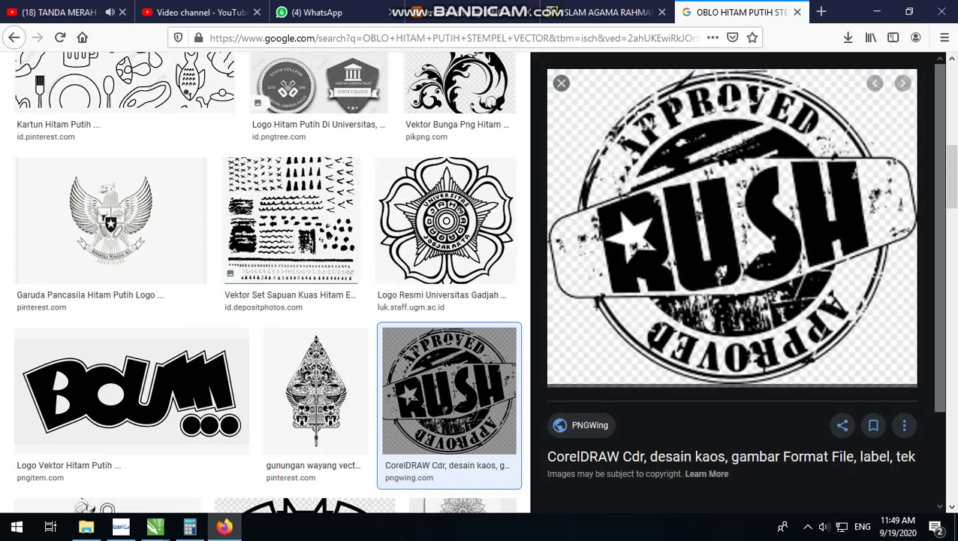
scroll(733, 161, down, 1)
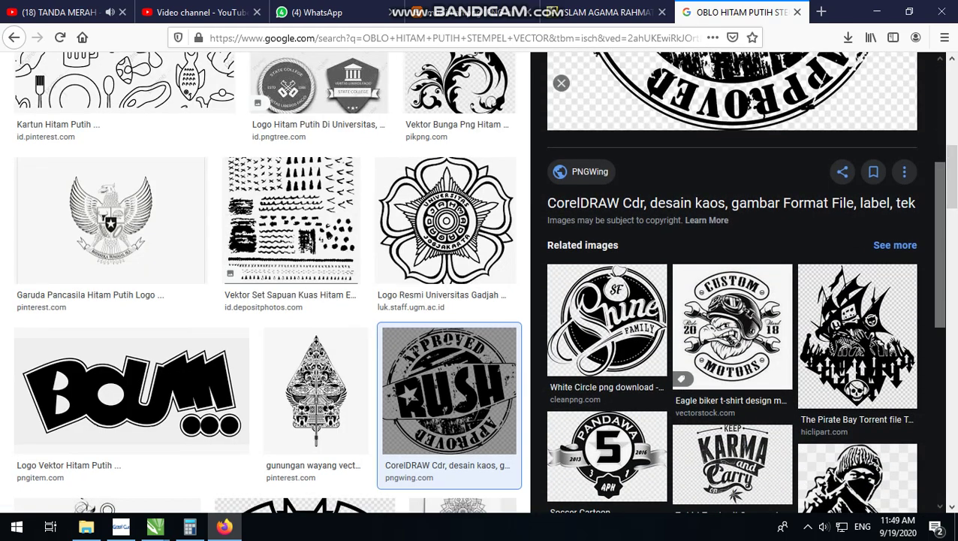
scroll(752, 210, up, 3)
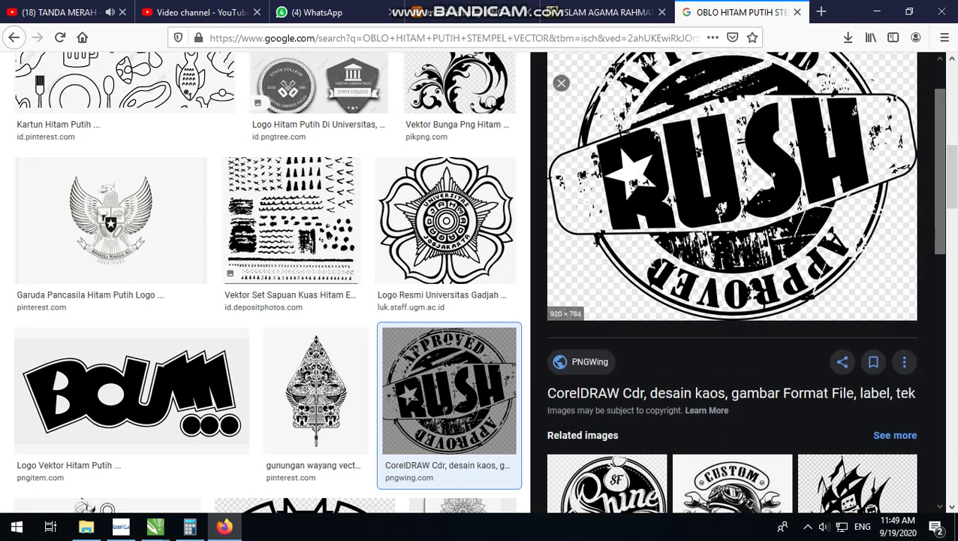
right_click(754, 201)
click(801, 326)
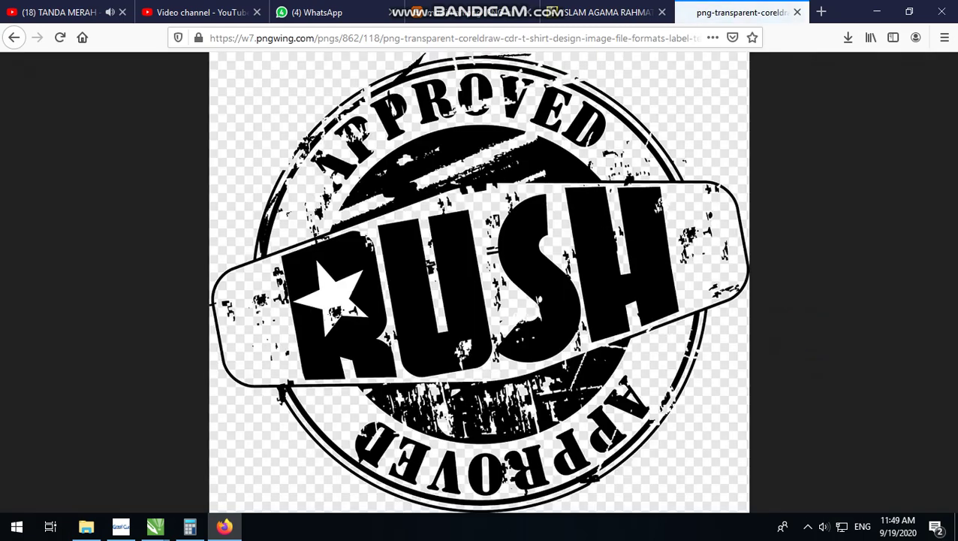
- Copy the full-size "APPROVED RUSH" stamp image
right_click(515, 268)
click(560, 295)
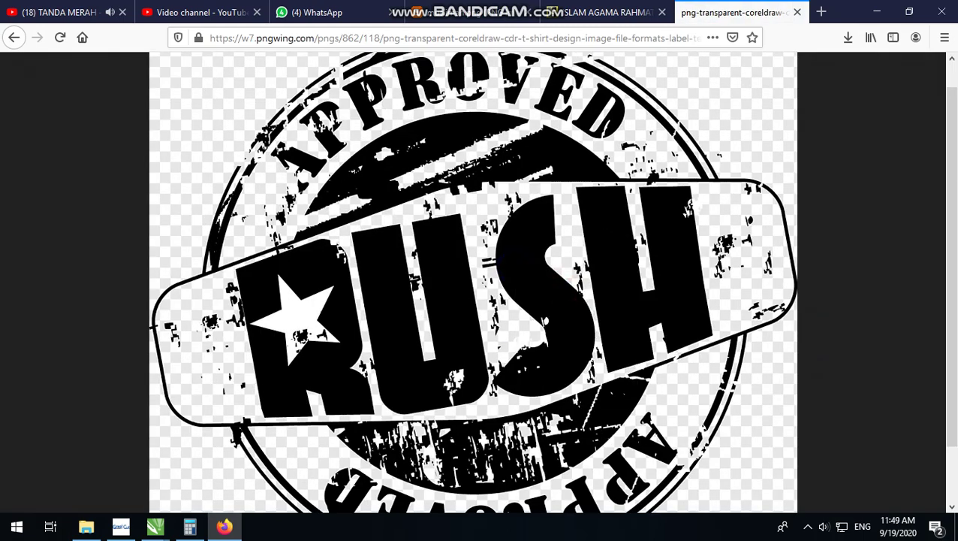
right_click(551, 248)
click(583, 262)
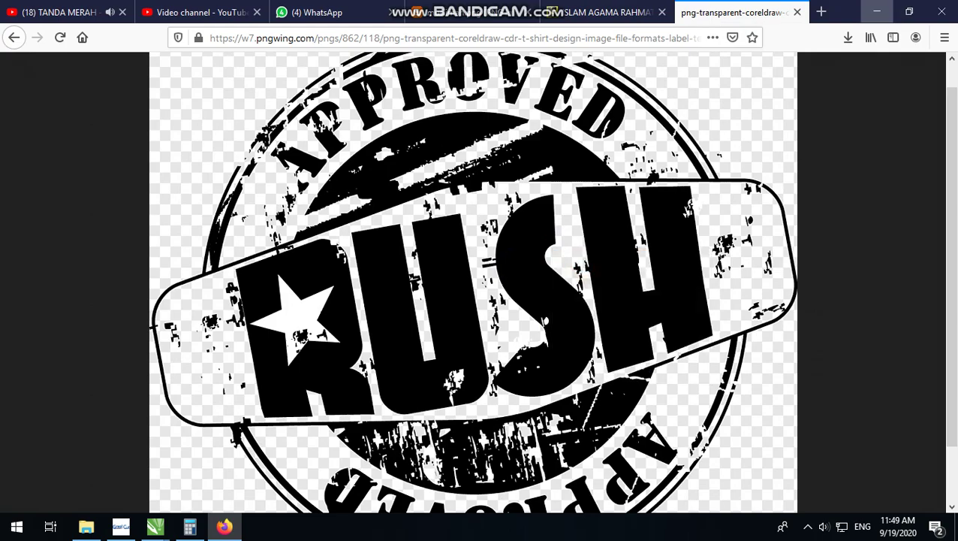
- Switch to CorelDRAW, paste the copied stamp image and move it onto the white area beside the black background
click(877, 11)
scroll(541, 275, down, 2)
right_click(540, 274)
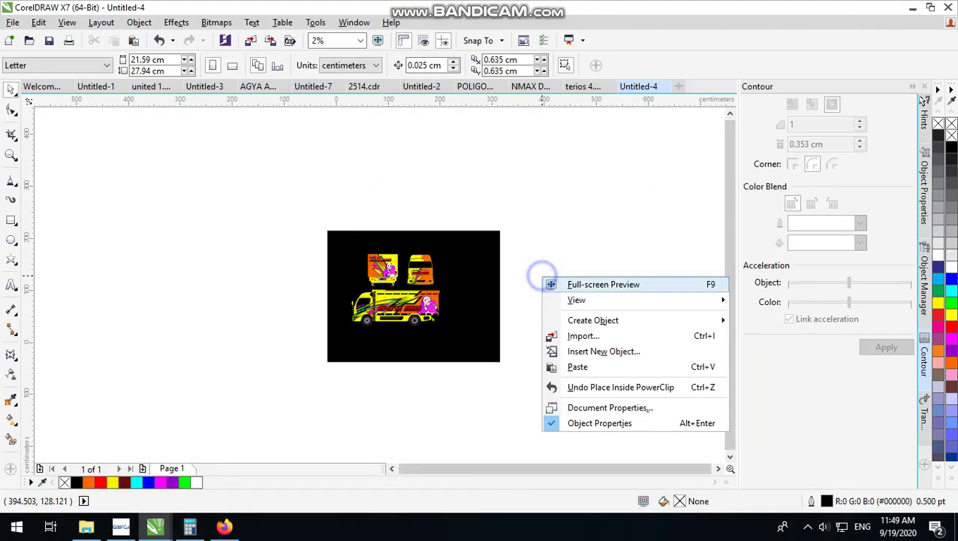
click(581, 366)
scroll(356, 337, up, 2)
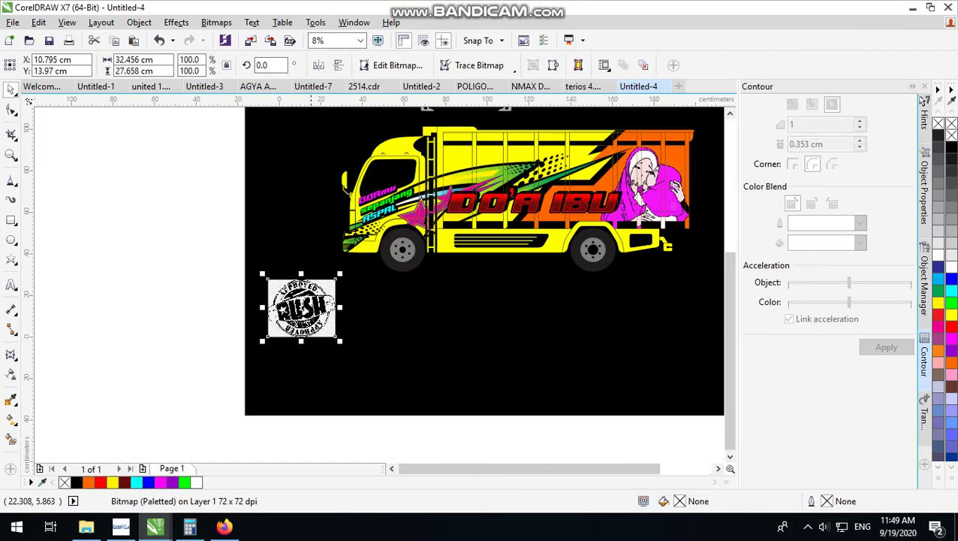
scroll(314, 299, down, 1)
drag(304, 312, 664, 265)
scroll(643, 277, up, 2)
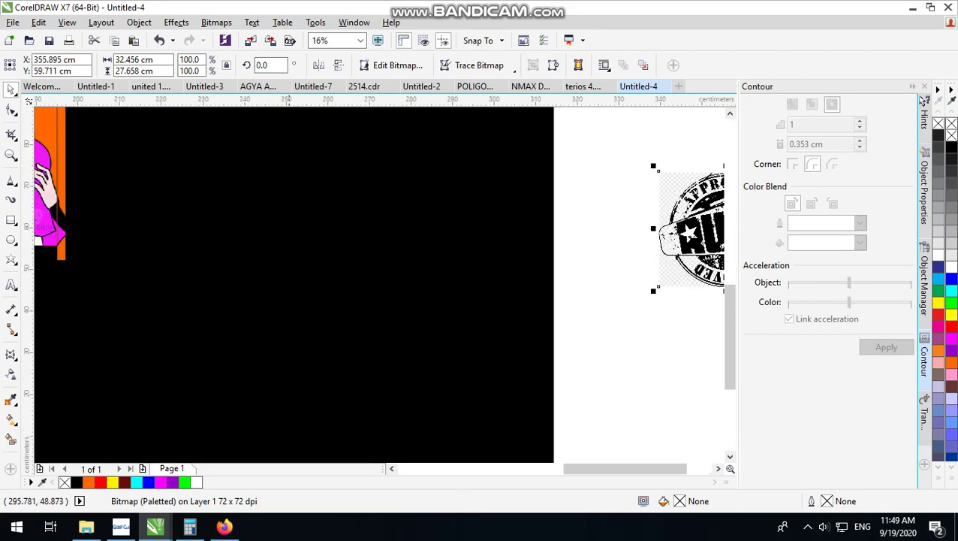
- Convert the stamp bitmap to vector shapes with an outline trace of the Logo type
scroll(489, 275, down, 2)
scroll(403, 271, up, 2)
right_click(303, 301)
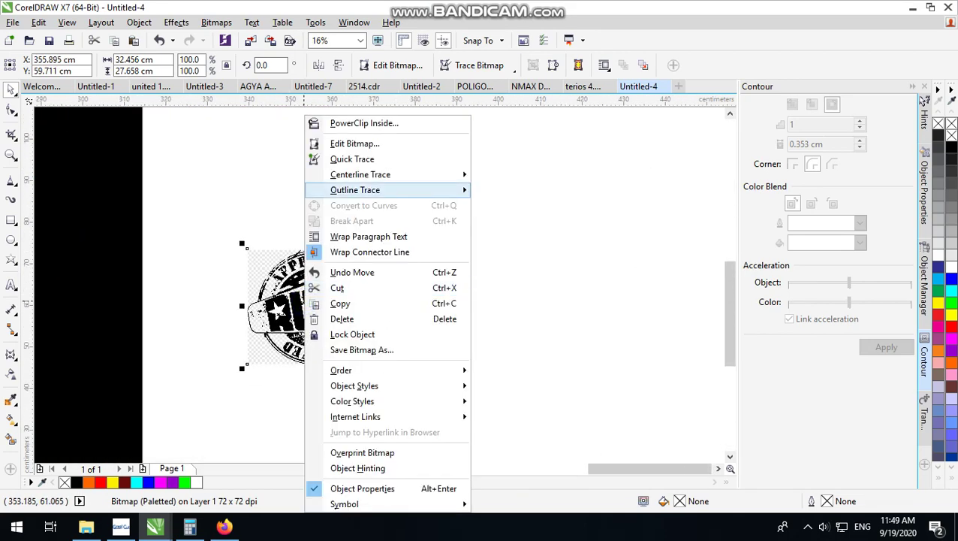
mouse_move(375, 189)
click(559, 211)
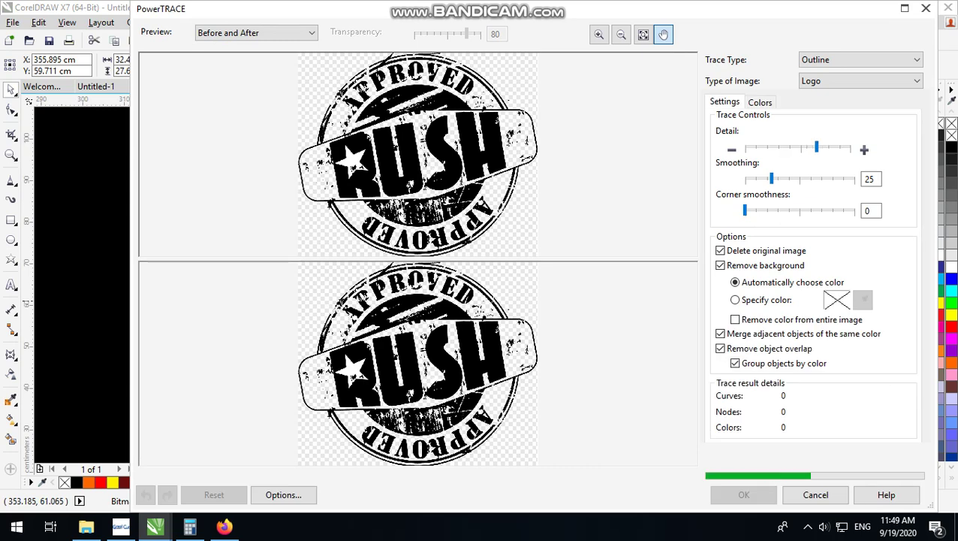
click(746, 493)
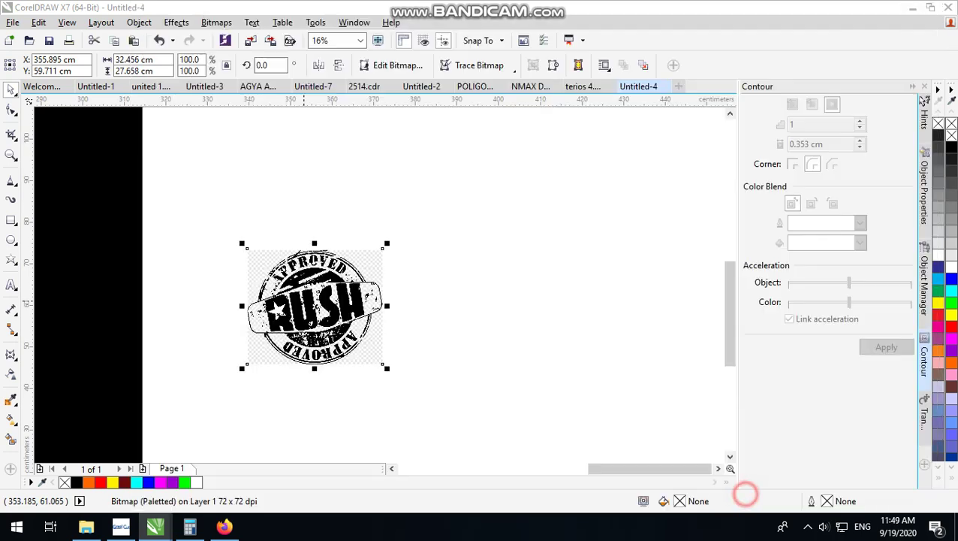
- Place the traced stamp over the orange lower front of the truck's front view, scaled down to about 26.9 cm wide
scroll(676, 445, down, 2)
mouse_move(575, 400)
mouse_down()
mouse_move(479, 347)
mouse_move(374, 335)
mouse_up()
scroll(380, 332, up, 4)
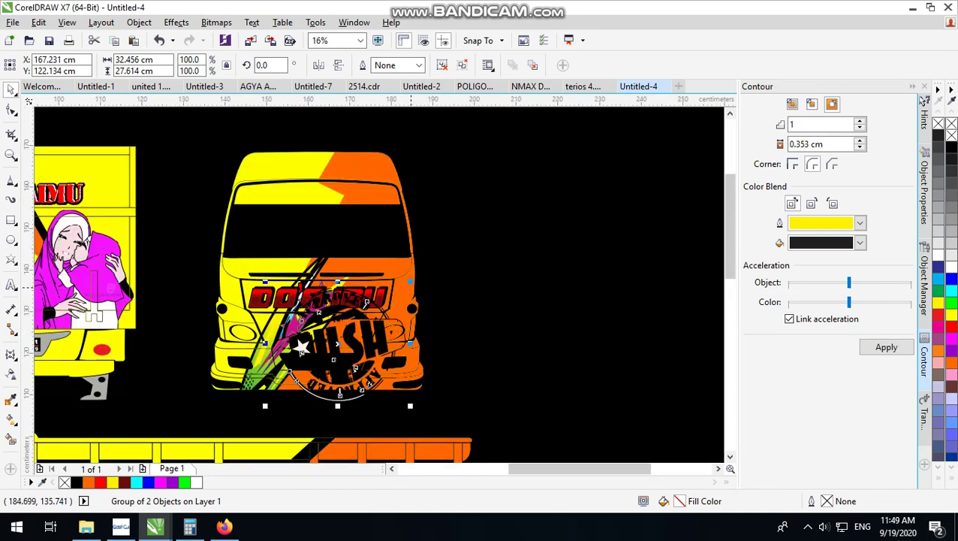
drag(411, 281, 385, 305)
drag(357, 338, 404, 337)
- PowerClip the traced stamp inside the body shape of the truck's front view and deselect it
scroll(361, 350, up, 2)
right_click(406, 334)
click(461, 169)
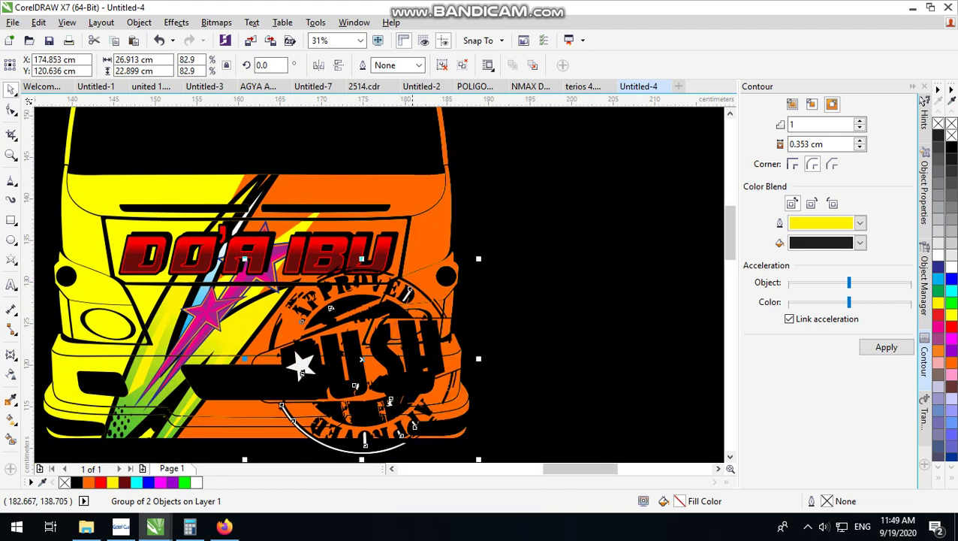
right_click(398, 319)
click(459, 167)
click(428, 223)
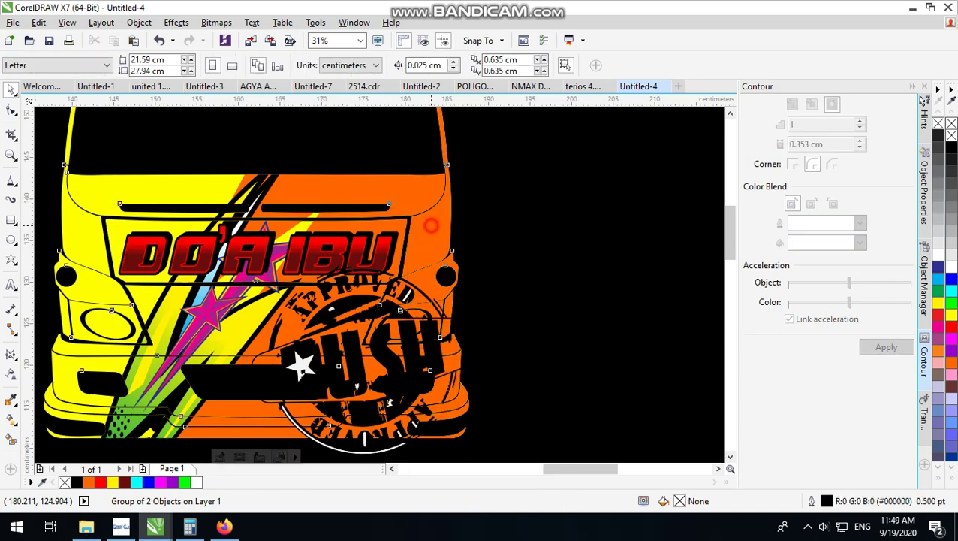
scroll(383, 293, down, 2)
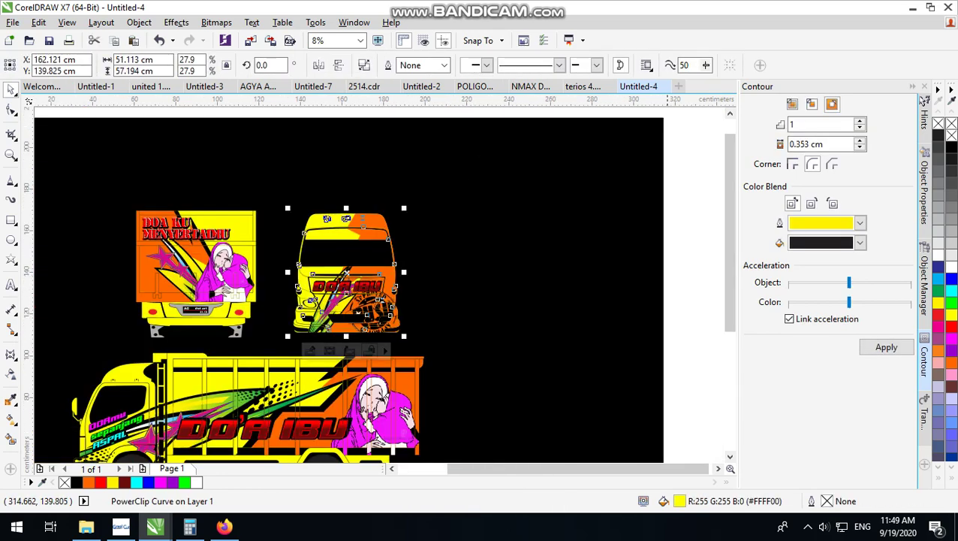
click(676, 242)
scroll(354, 262, up, 1)
scroll(353, 263, down, 1)
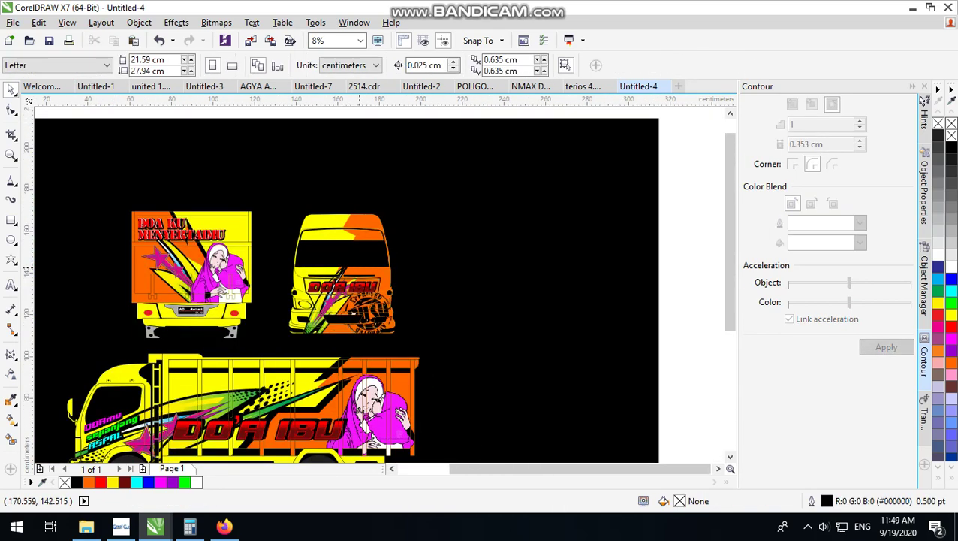
- Add the artistic text "RESTU" on the yellow band at the top of the front windshield
scroll(343, 226, up, 1)
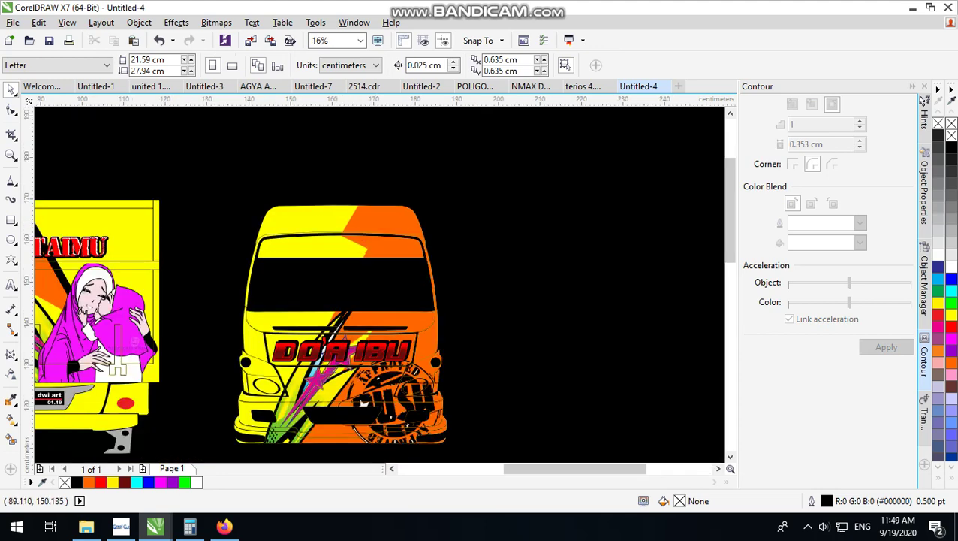
click(11, 283)
click(287, 246)
scroll(287, 246, up, 3)
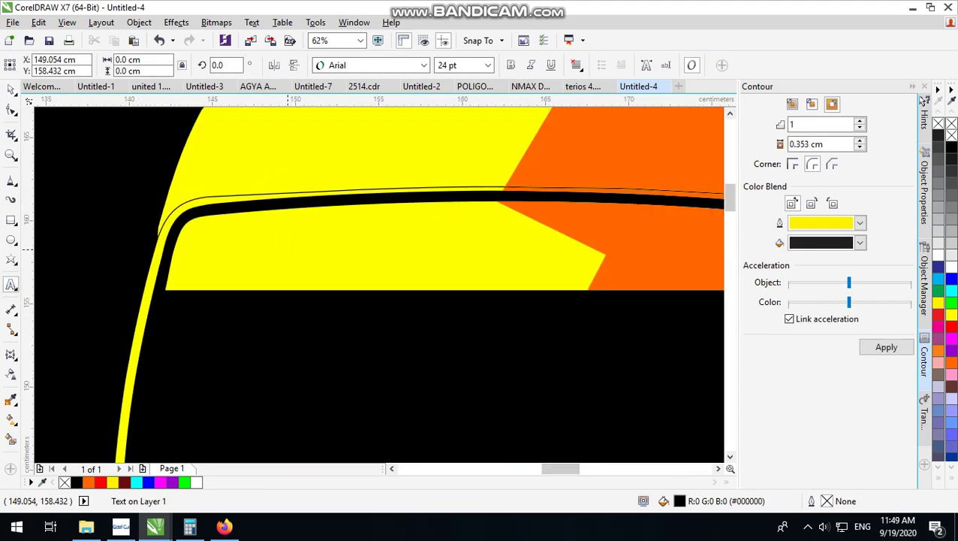
text(RESTU)
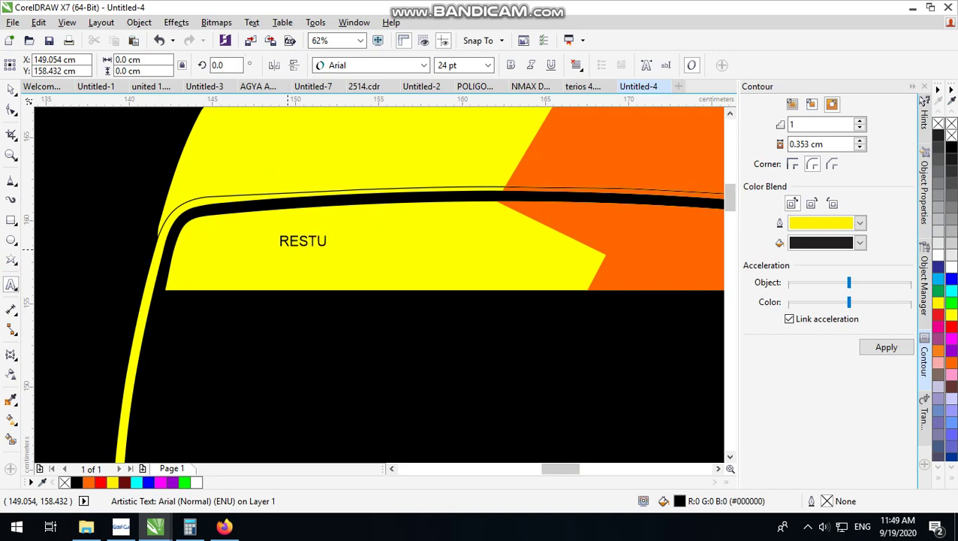
click(11, 89)
- Change the font of the "RESTU" text to sd prostreet
scroll(405, 271, down, 3)
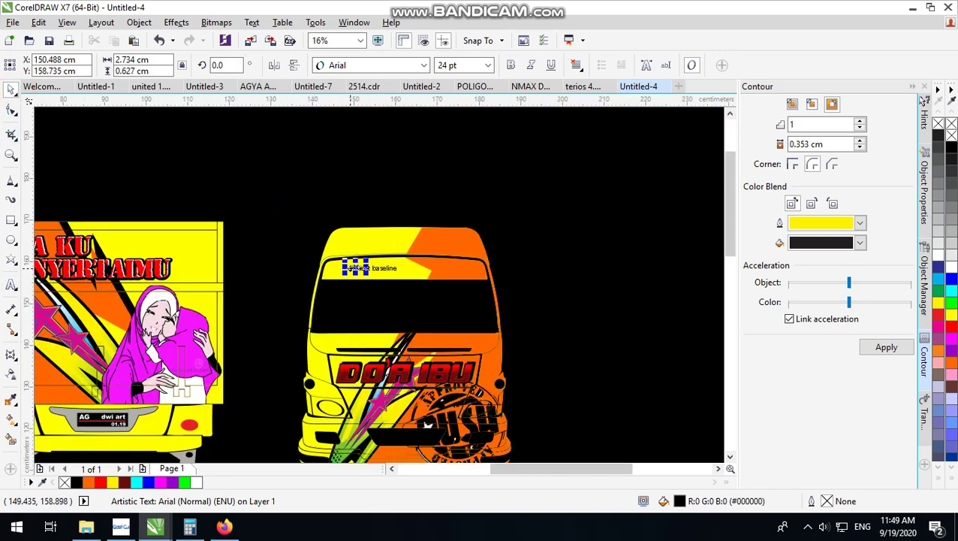
scroll(360, 263, up, 3)
click(368, 66)
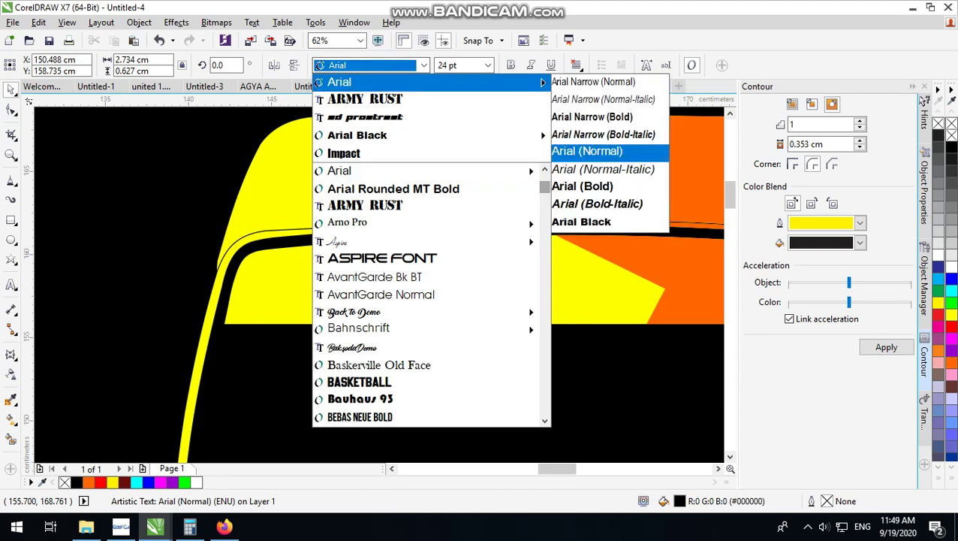
click(372, 113)
- Enlarge the "RESTU" text to about 25 cm wide within the windshield band and fill it with magenta
scroll(408, 278, up, 2)
scroll(203, 260, down, 3)
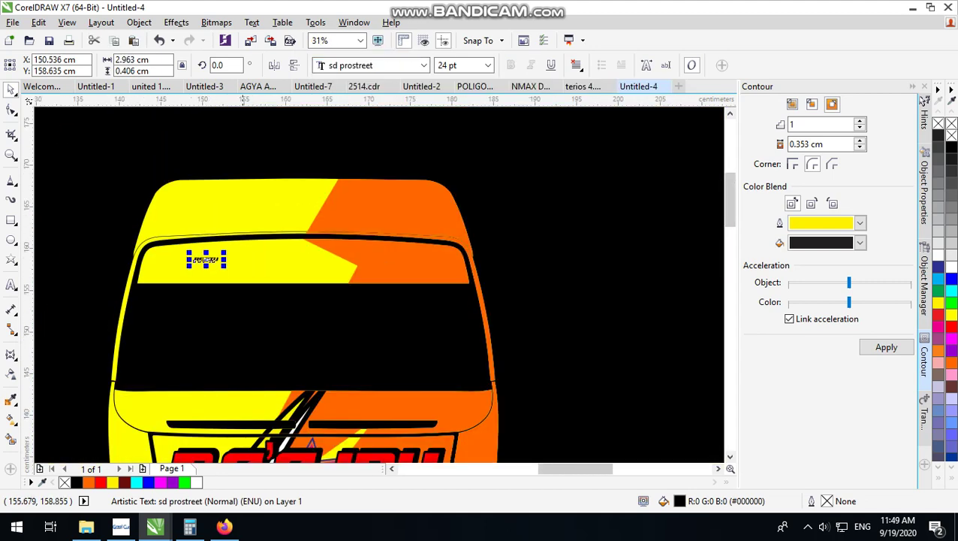
scroll(225, 256, up, 1)
drag(223, 254, 529, 219)
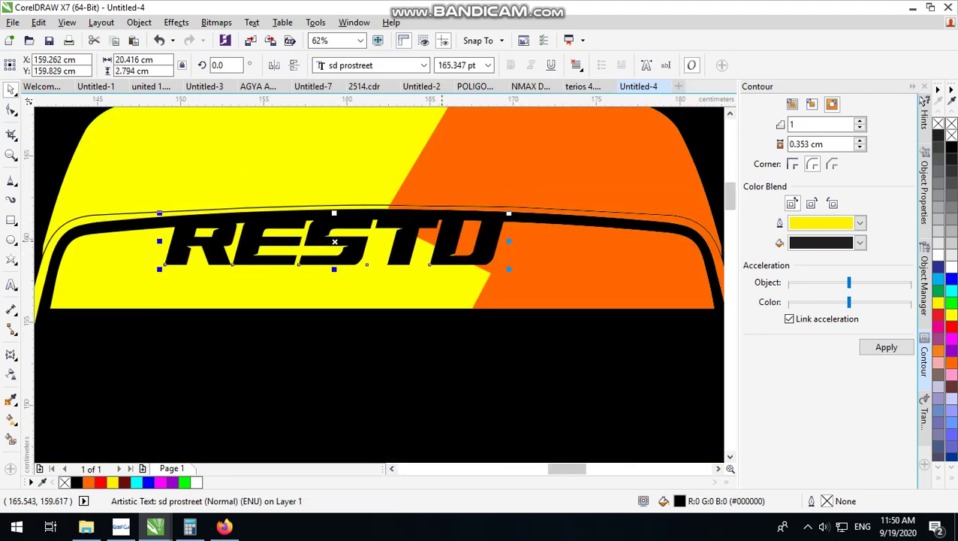
drag(442, 240, 441, 262)
drag(508, 238, 582, 225)
drag(516, 253, 532, 256)
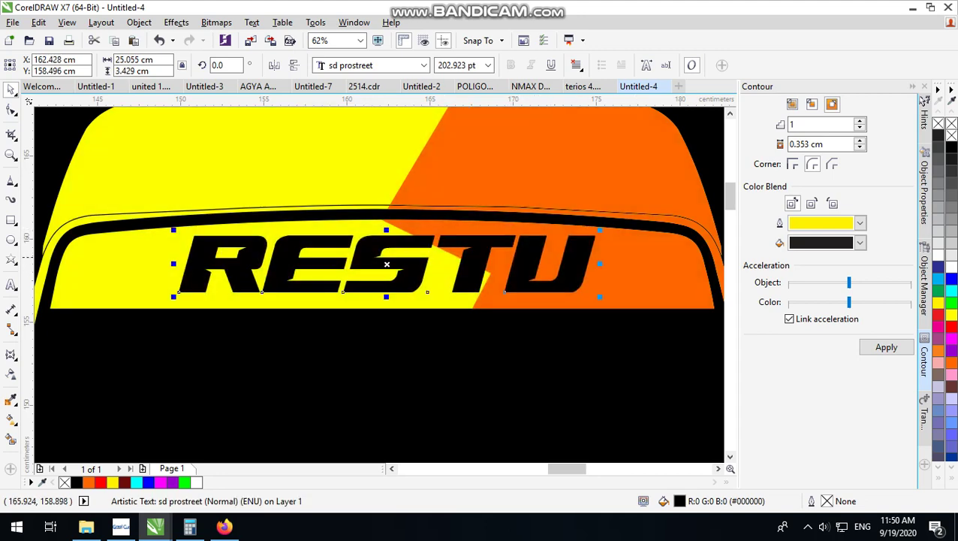
scroll(444, 256, down, 1)
click(949, 337)
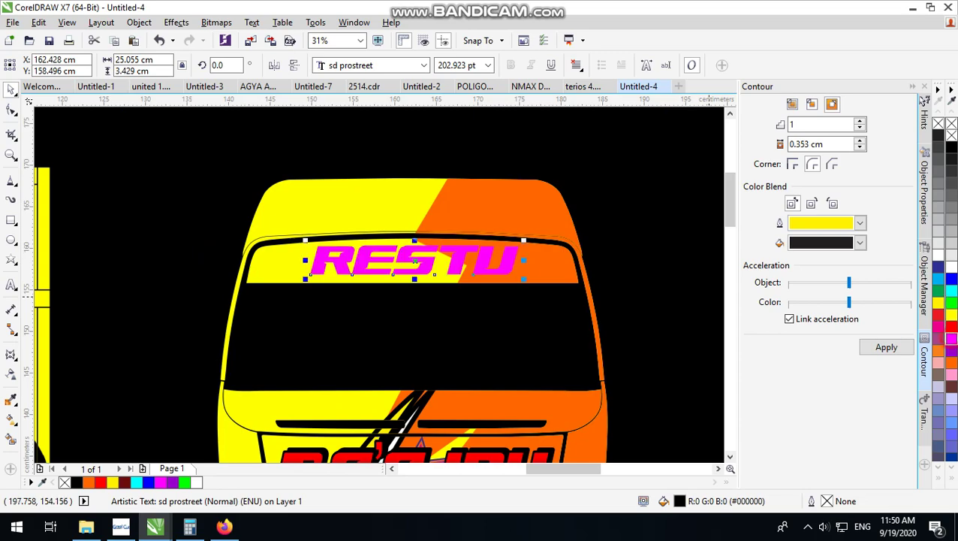